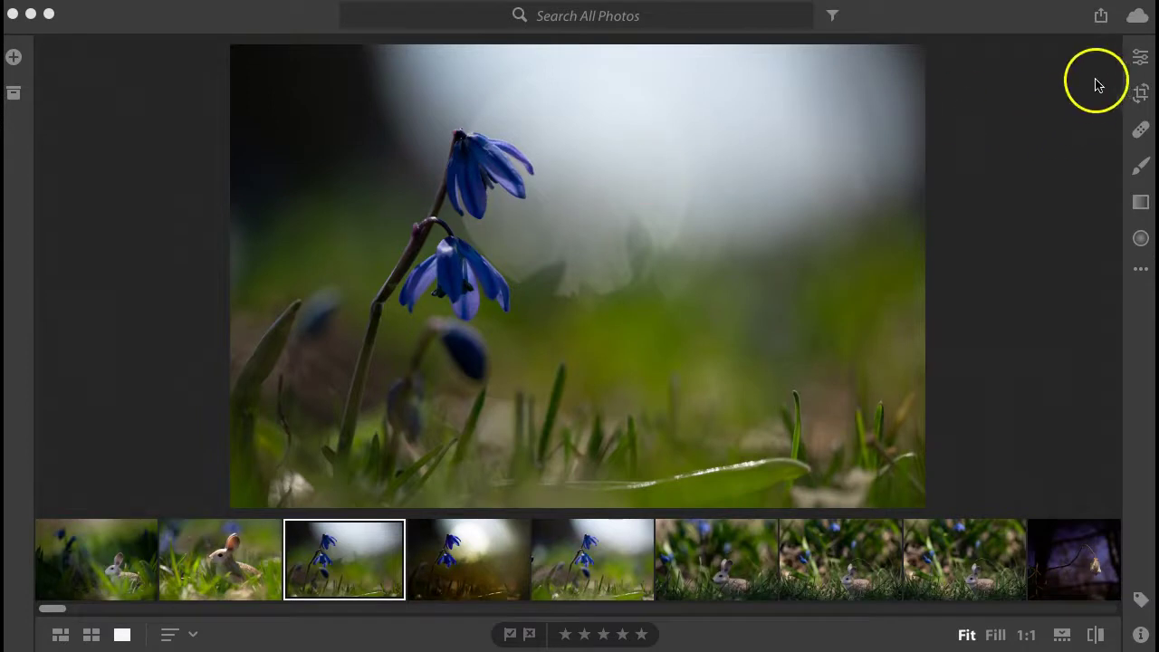
# - Apply the automatic light adjustments to the blue flower photo
pyautogui.click(1141, 56)
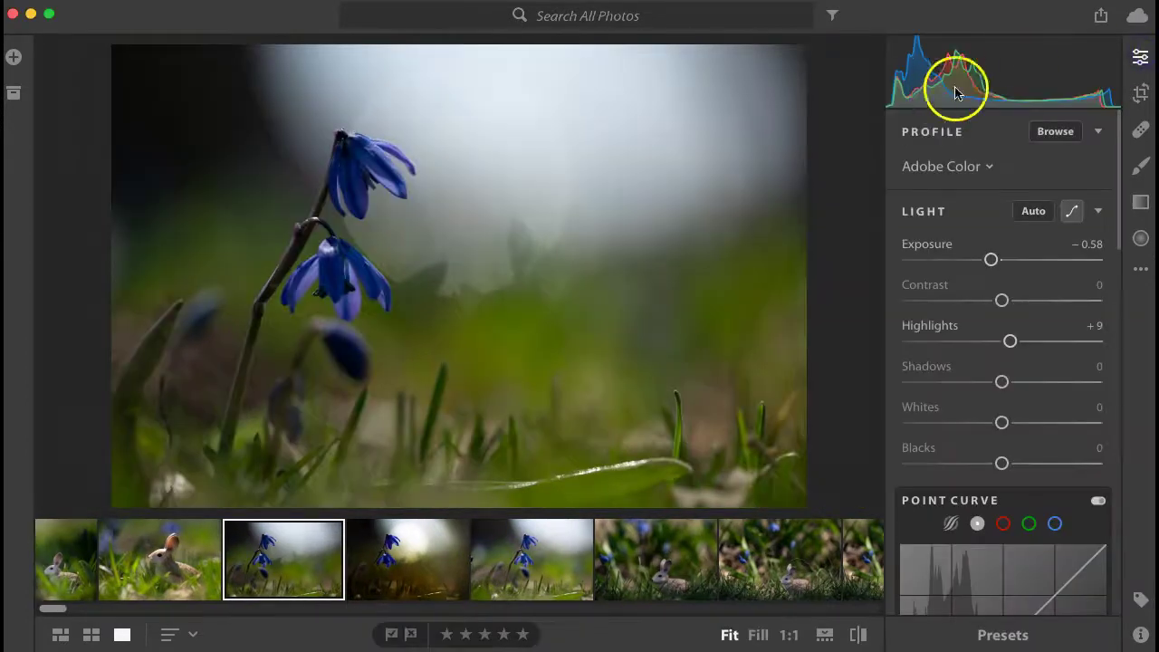
pyautogui.click(1034, 209)
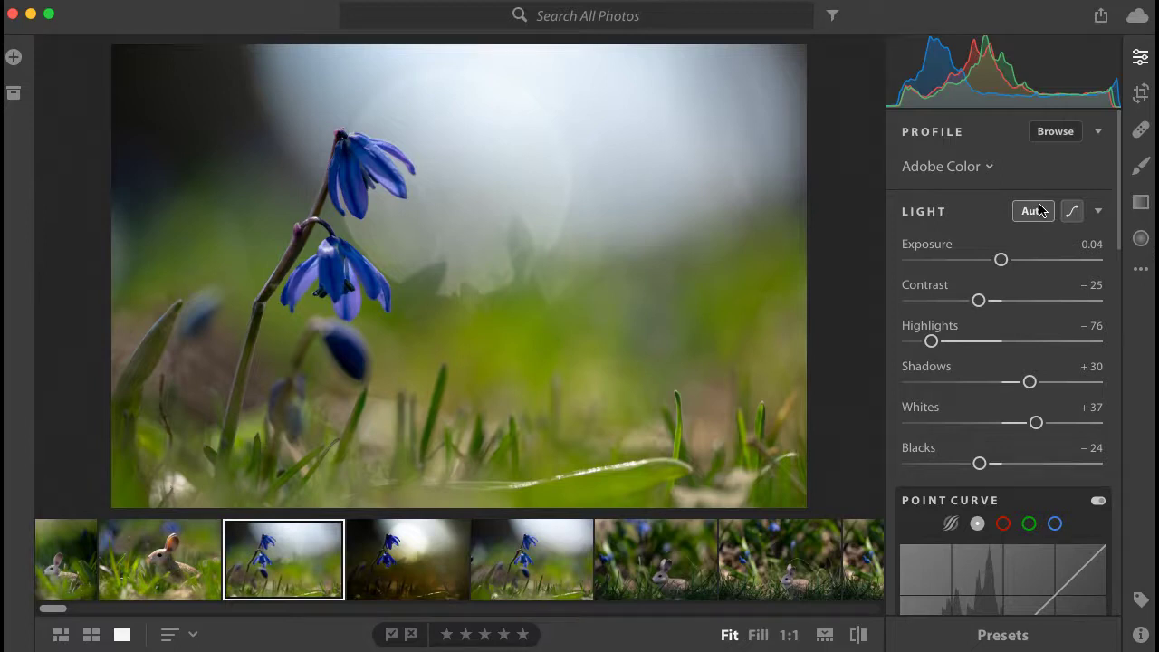
# - Examine the petals of both blue flowers at 1:1, and check the blurred background in the full photo
pyautogui.click(367, 203)
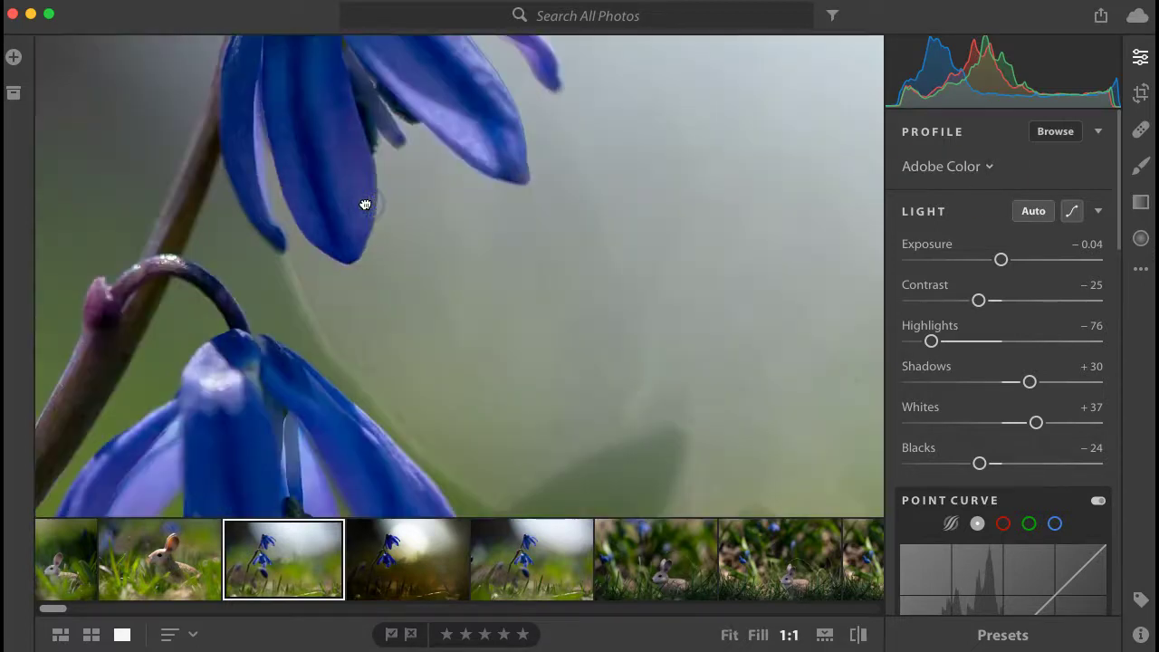
pyautogui.moveTo(320, 178); pyautogui.dragTo(332, 275)
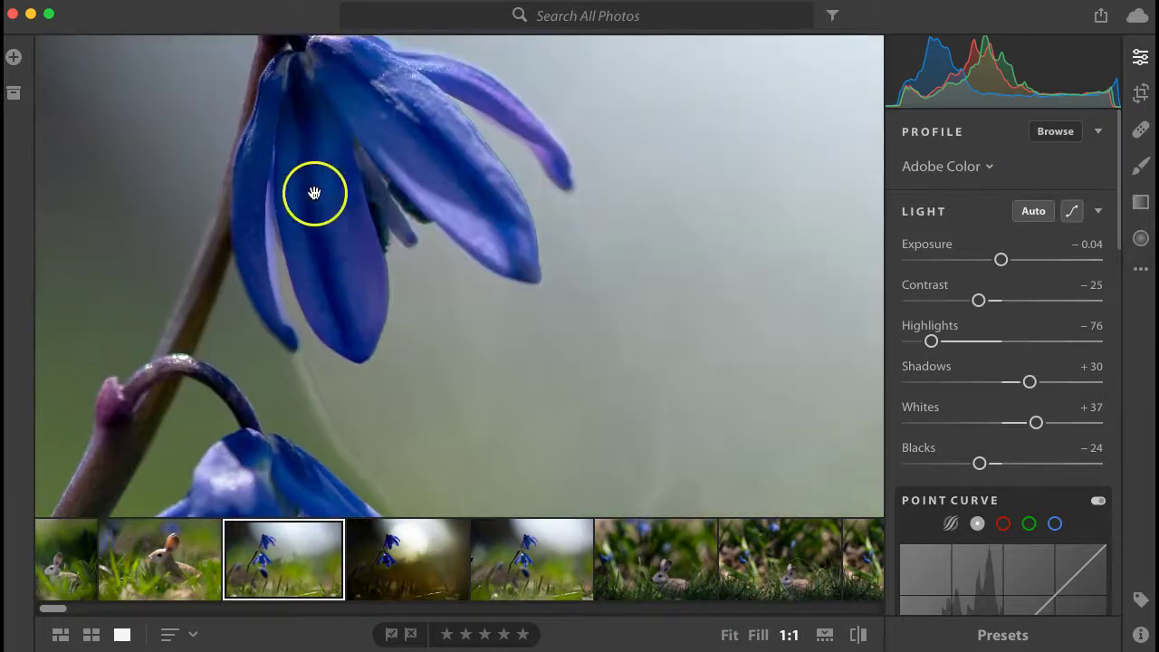
pyautogui.click(326, 228)
pyautogui.moveTo(354, 194); pyautogui.dragTo(491, 161)
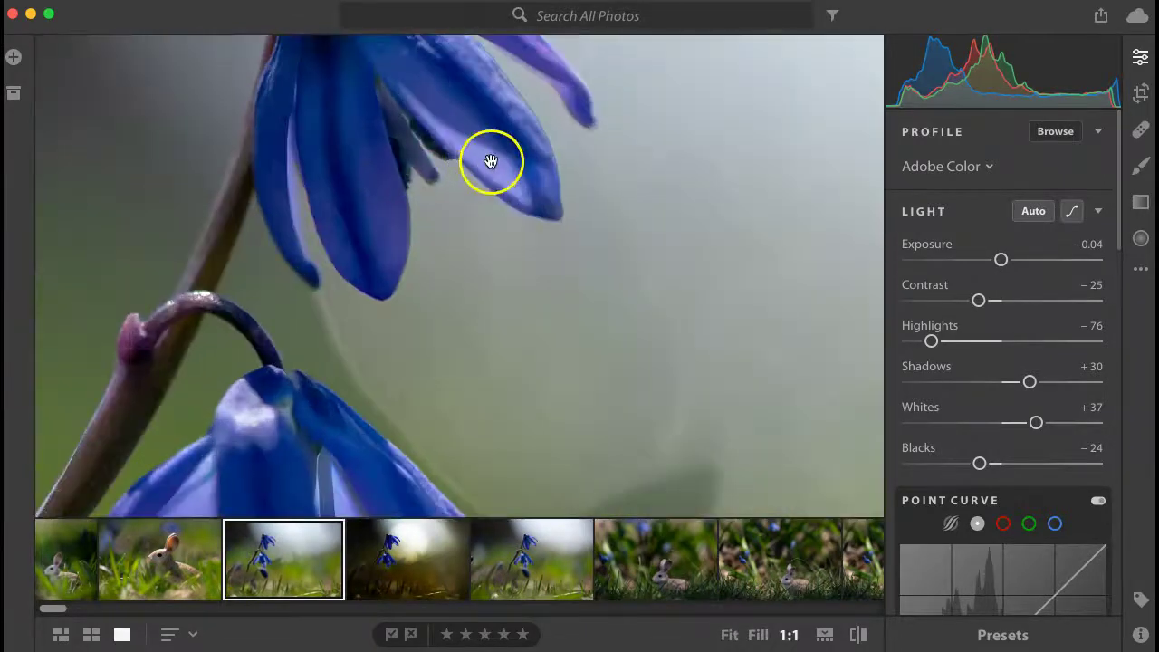
pyautogui.moveTo(374, 386); pyautogui.dragTo(389, 170)
pyautogui.click(404, 222)
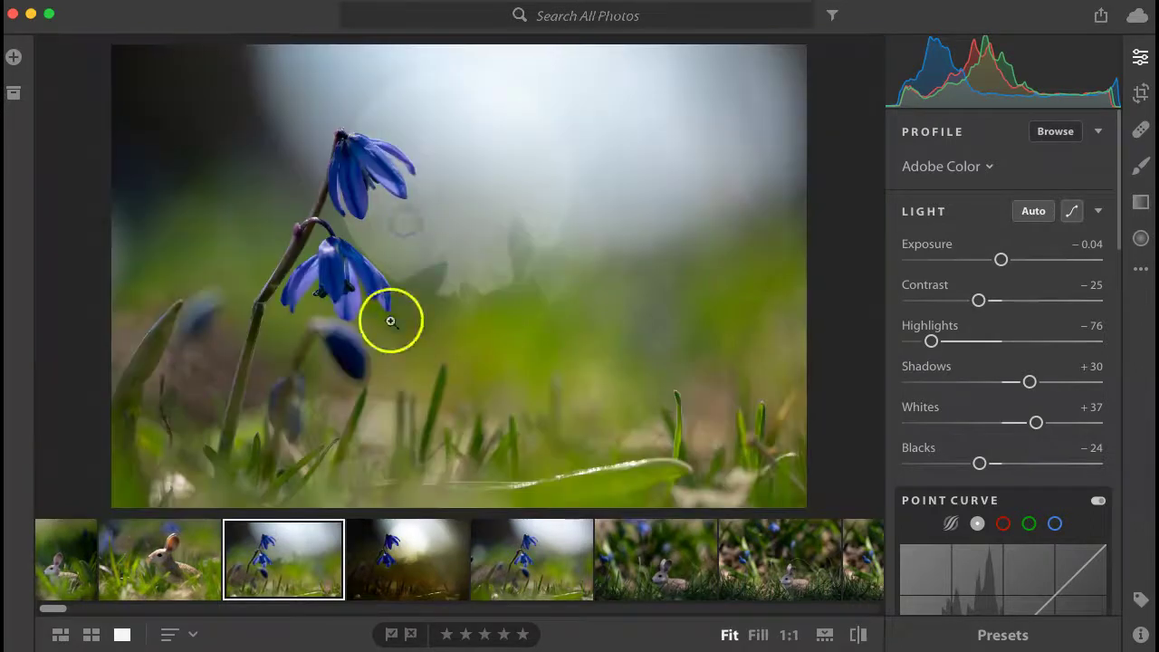
pyautogui.moveTo(350, 294); pyautogui.dragTo(226, 190)
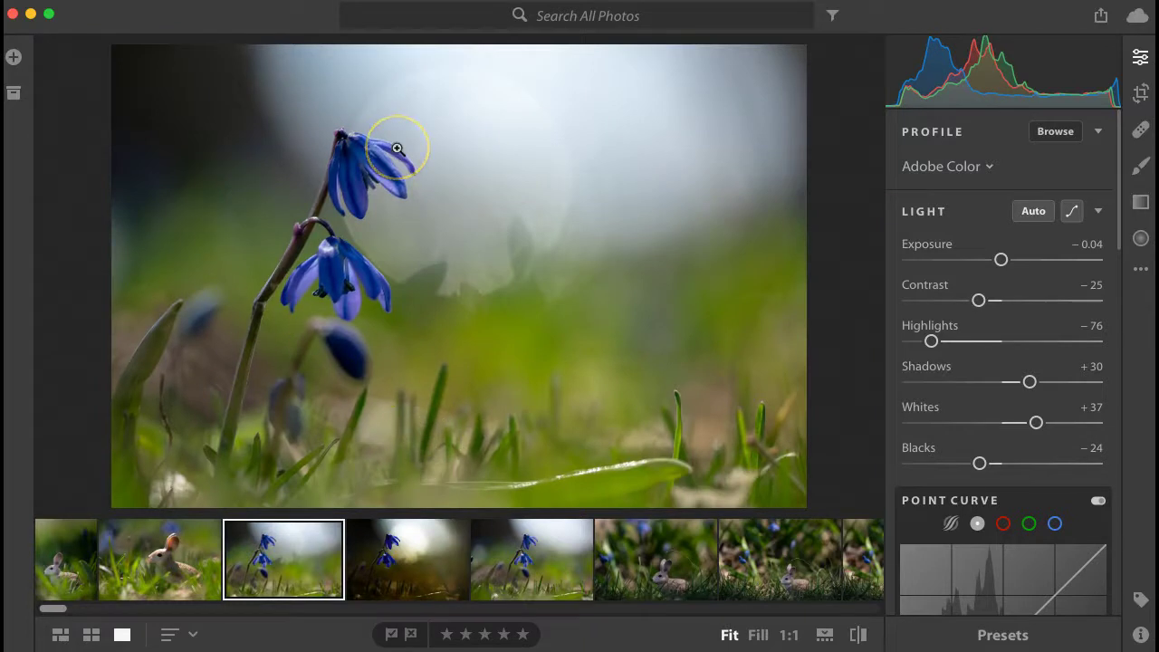
pyautogui.moveTo(468, 147); pyautogui.dragTo(469, 146)
# - Send the flower photo to Adobe Photoshop for editing
pyautogui.rightClick(488, 223)
pyautogui.click(507, 267)
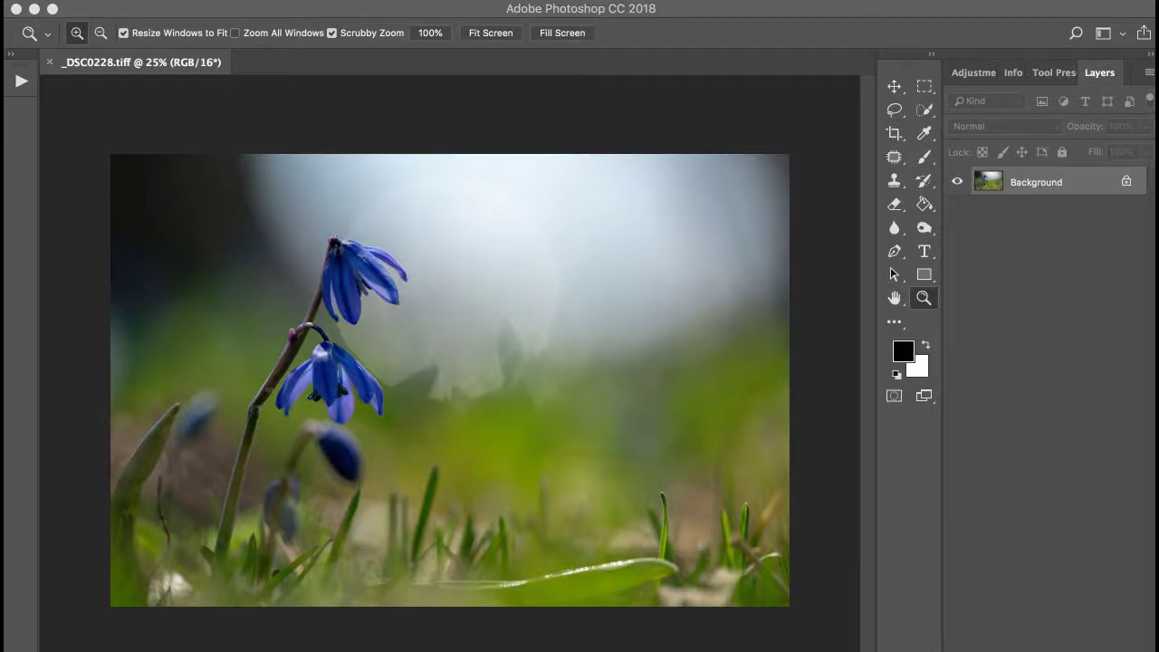
pyautogui.click(284, 306)
pyautogui.click(305, 595)
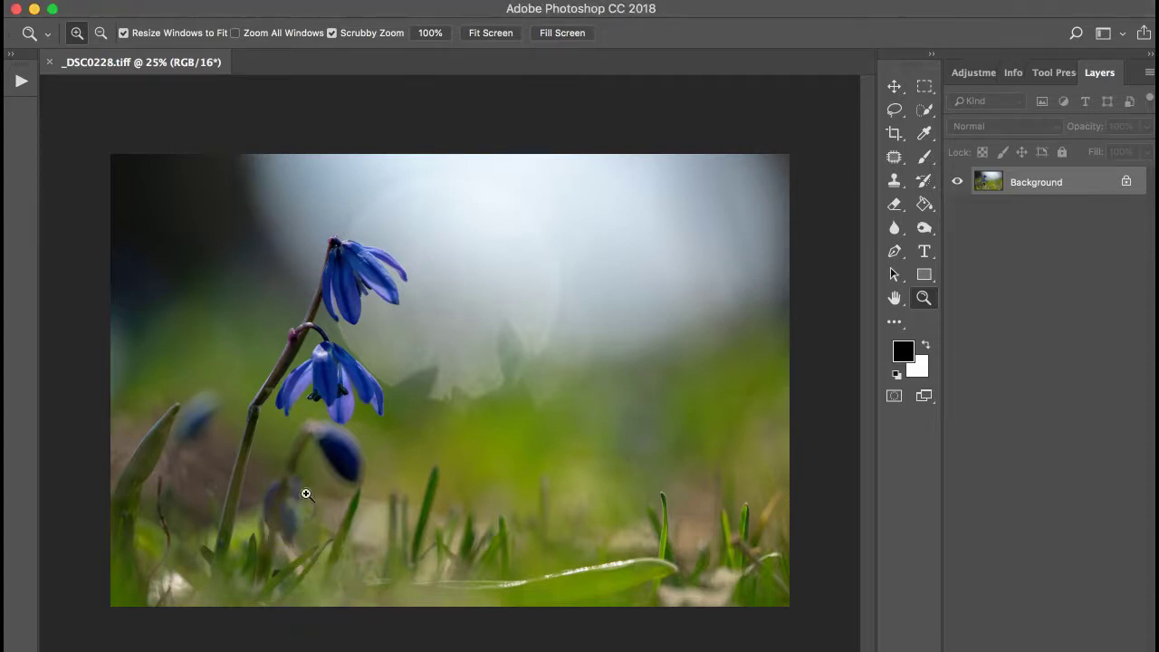
# - Duplicate the Background layer to retouch the blurred drooping bud at 100% view
pyautogui.moveTo(334, 462); pyautogui.dragTo(334, 462)
pyautogui.scroll(-3, 334, 462)
pyautogui.scroll(5, 334, 462)
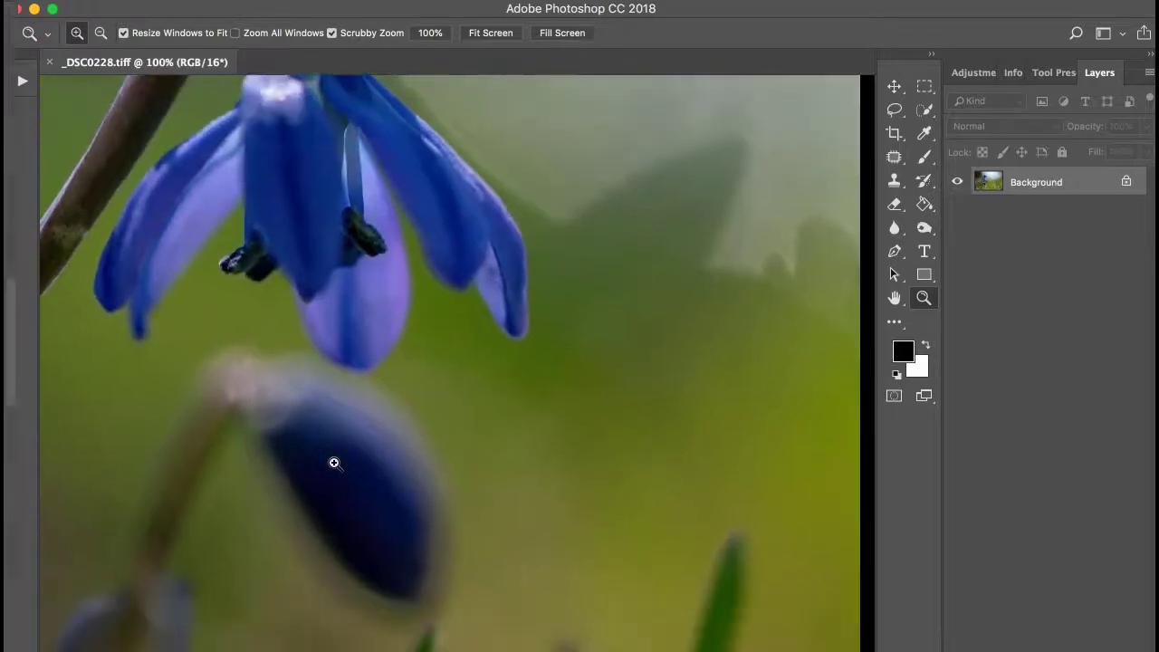
pyautogui.scroll(-3, 334, 463)
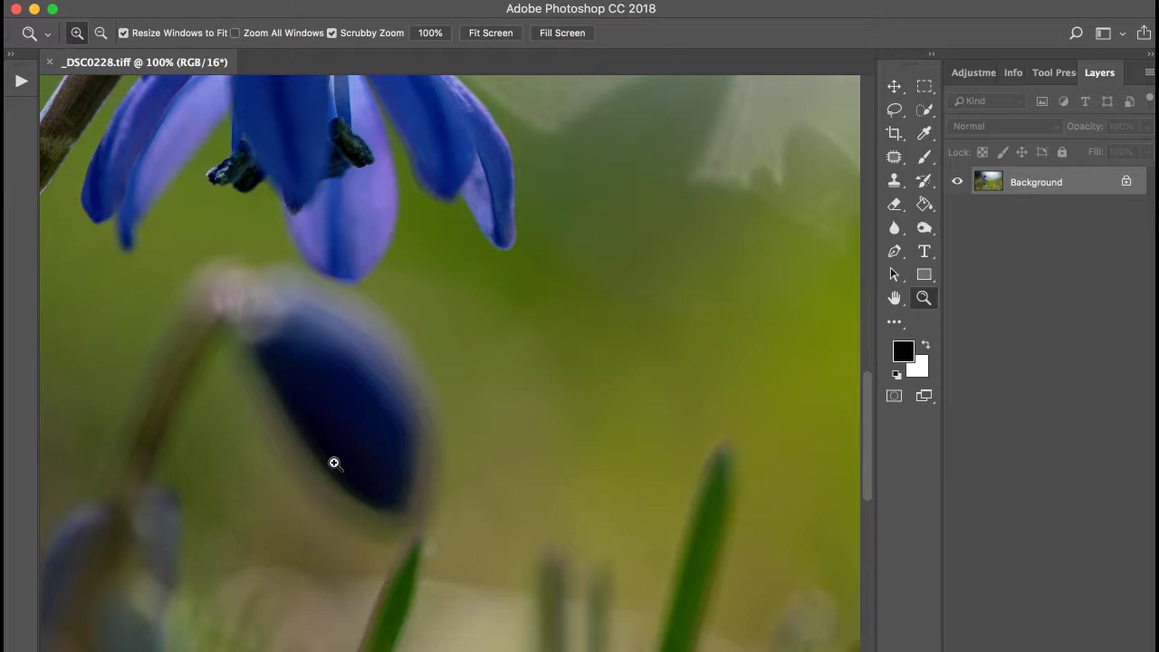
pyautogui.press('super+j')
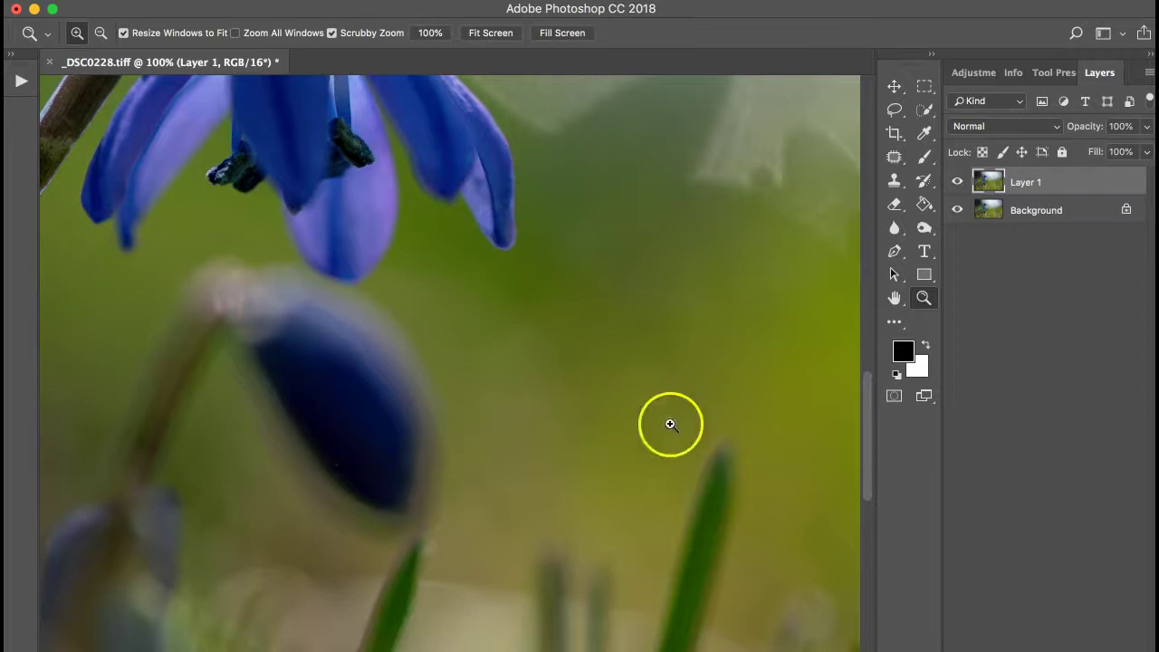
# - Clone nearby green background over the middle of the blurred bud using the Clone Stamp with a 200-pixel brush
pyautogui.click(894, 180)
pyautogui.press(']')
pyautogui.press(']')
pyautogui.press(']')
pyautogui.press(']')
pyautogui.press(']')
pyautogui.press(']')
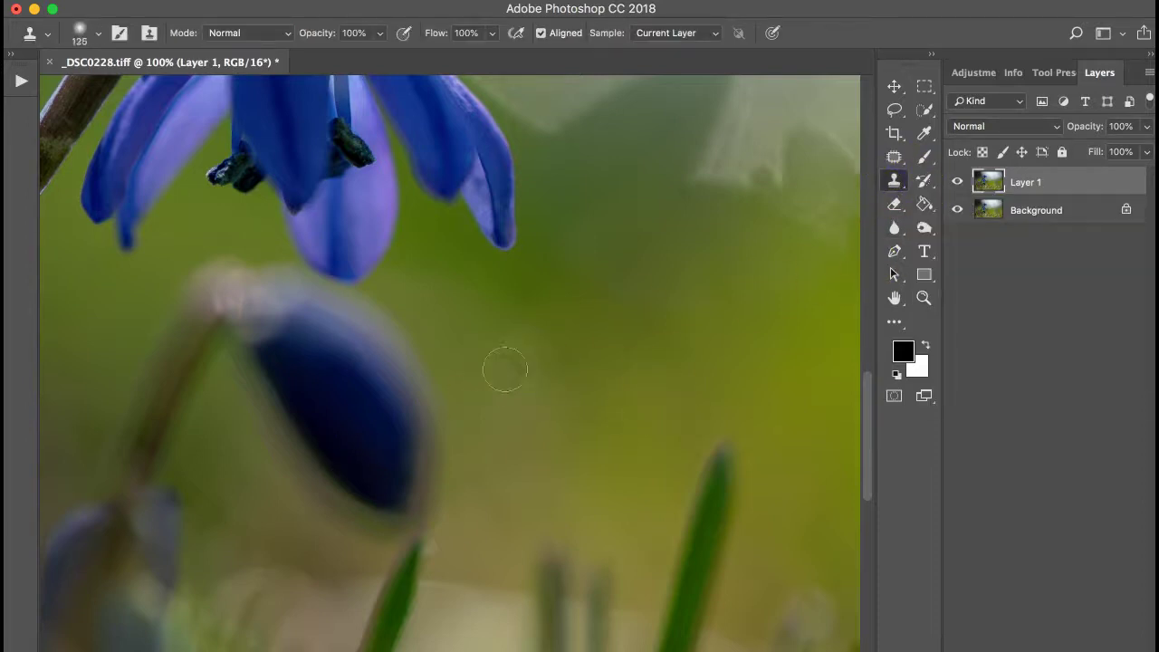
pyautogui.moveTo(505, 371)
pyautogui.mouseDown()
pyautogui.moveTo(478, 362)
pyautogui.moveTo(528, 375)
pyautogui.mouseUp()
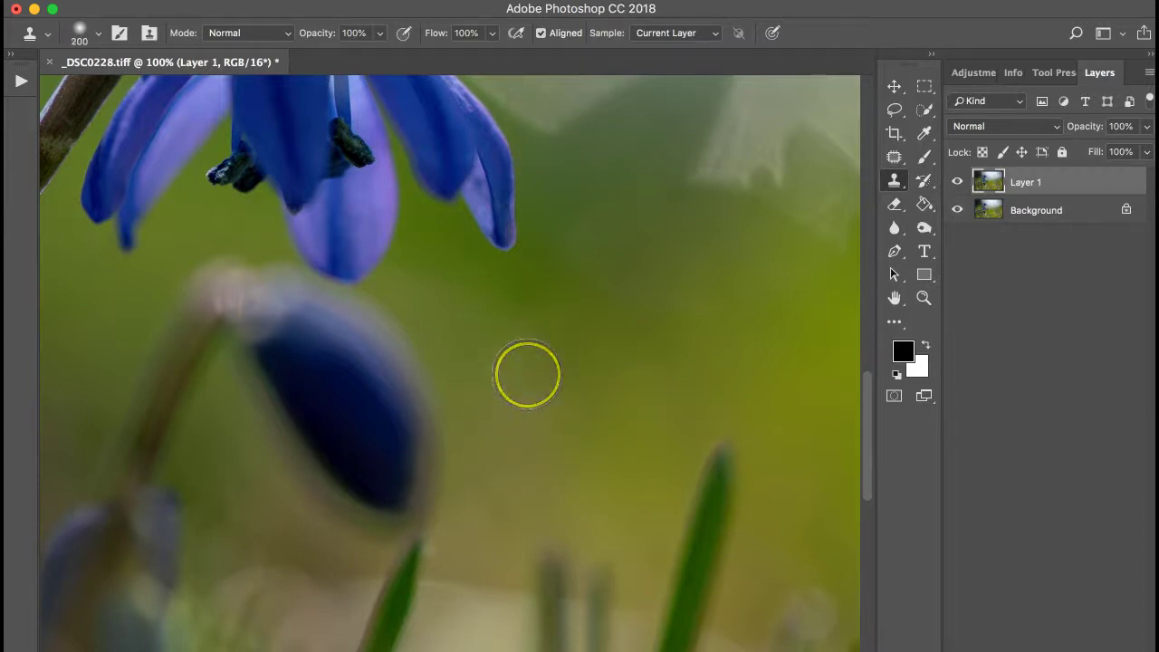
pyautogui.keyDown('alt'); pyautogui.click(504, 351); pyautogui.keyUp('alt')
pyautogui.moveTo(442, 376); pyautogui.dragTo(305, 376)
pyautogui.keyDown('alt'); pyautogui.click(242, 432); pyautogui.keyUp('alt')
pyautogui.moveTo(255, 413)
pyautogui.mouseDown()
pyautogui.moveTo(292, 390)
pyautogui.moveTo(288, 421)
pyautogui.moveTo(343, 426)
pyautogui.mouseUp()
pyautogui.press('super+z')
pyautogui.keyDown('alt'); pyautogui.click(229, 460); pyautogui.keyUp('alt')
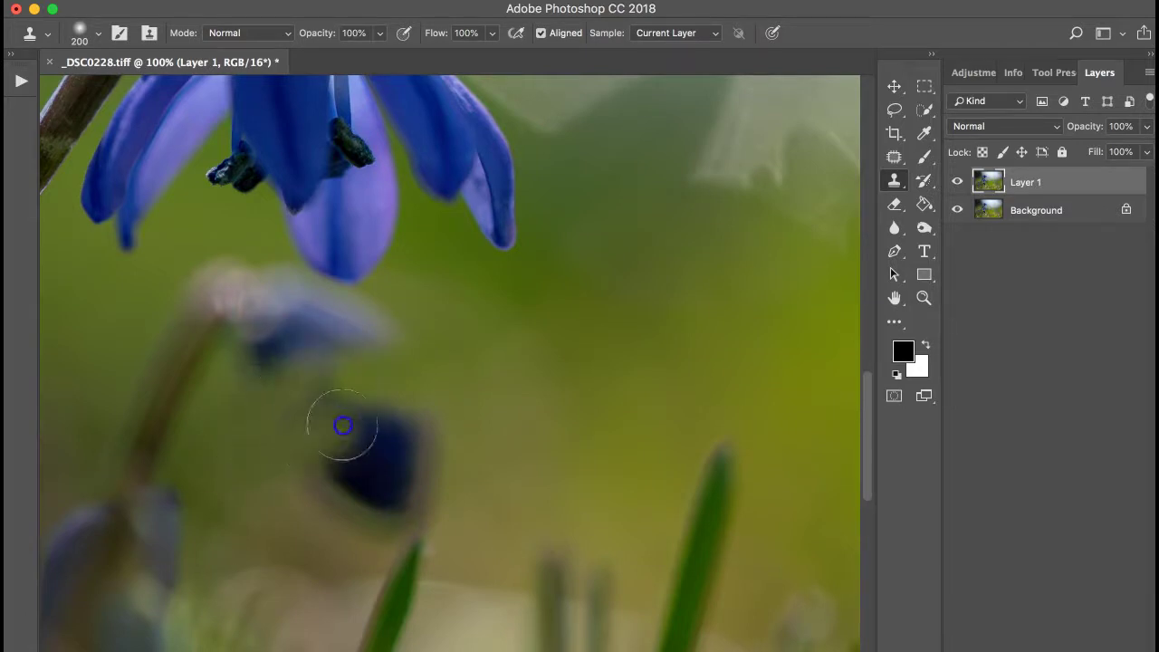
# - Clone green background over the lower part of the blurred bud with a larger brush
pyautogui.keyDown('alt'); pyautogui.click(521, 410); pyautogui.keyUp('alt')
pyautogui.press(']')
pyautogui.press(']')
pyautogui.press(']')
pyautogui.press(']')
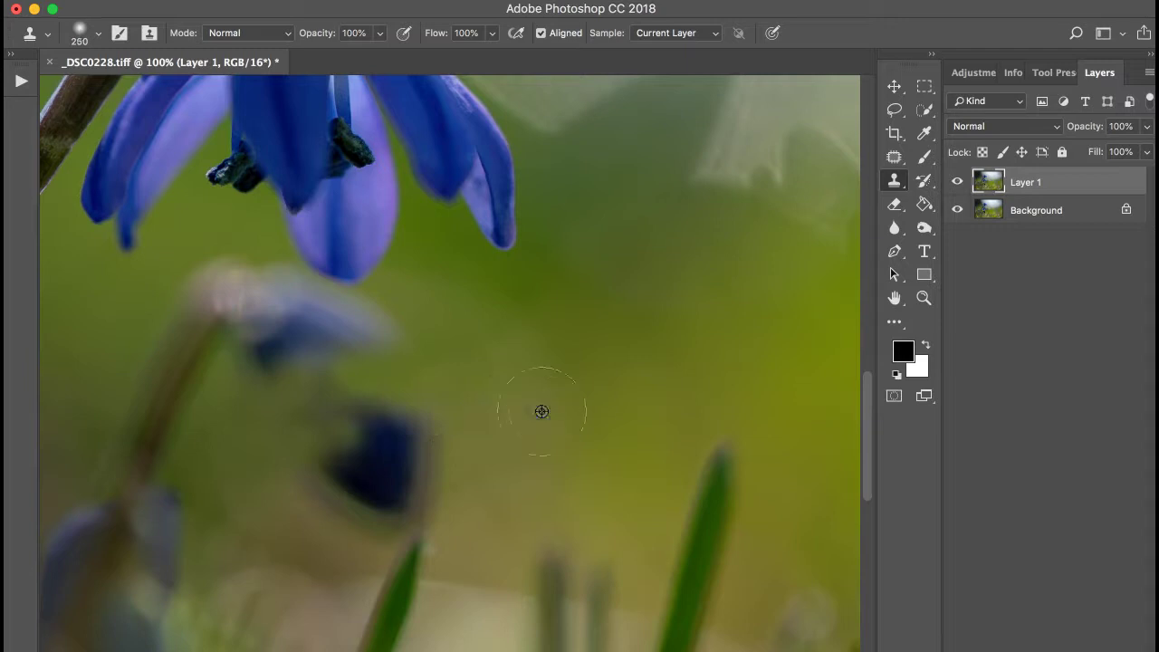
pyautogui.press('[')
pyautogui.moveTo(461, 437); pyautogui.dragTo(344, 440)
pyautogui.keyDown('alt'); pyautogui.click(491, 385); pyautogui.keyUp('alt')
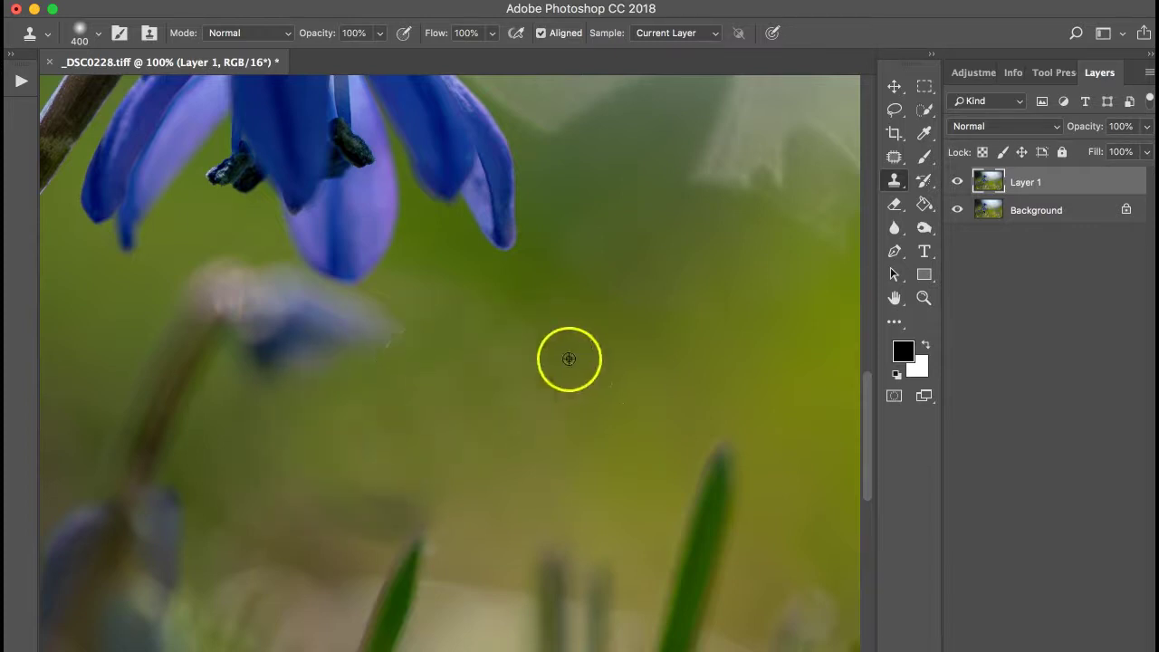
# - Reduce the brush to 200 pixels and clone background over the dark underside of the remaining upper bud
pyautogui.press('[')
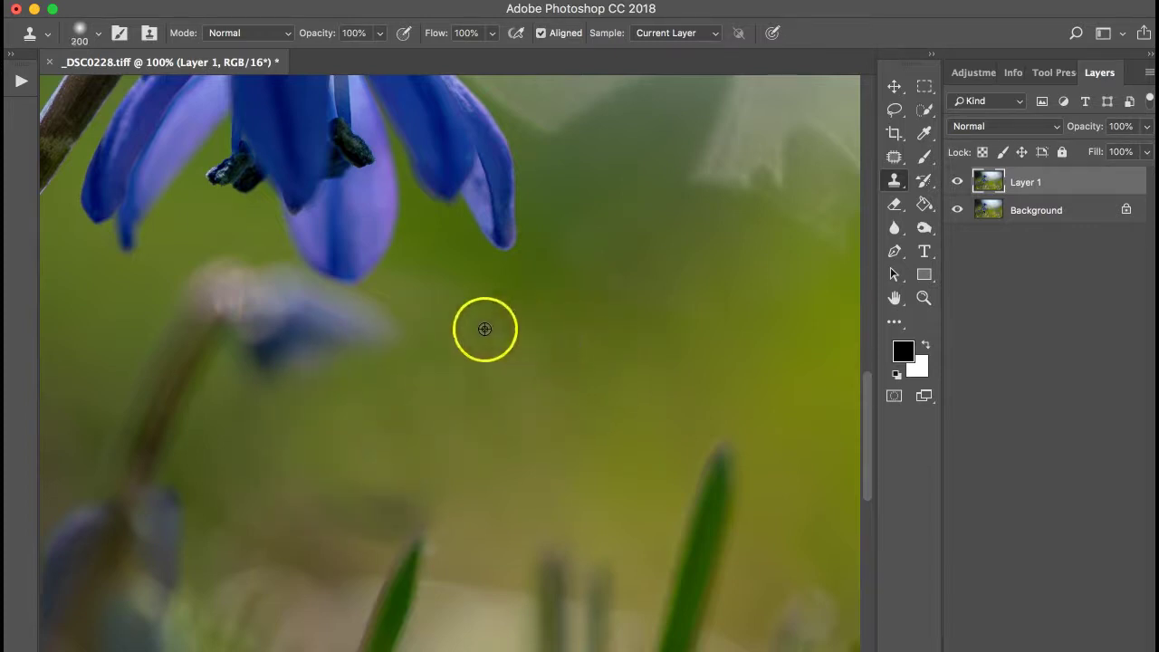
pyautogui.press('[')
pyautogui.moveTo(398, 330); pyautogui.dragTo(286, 348)
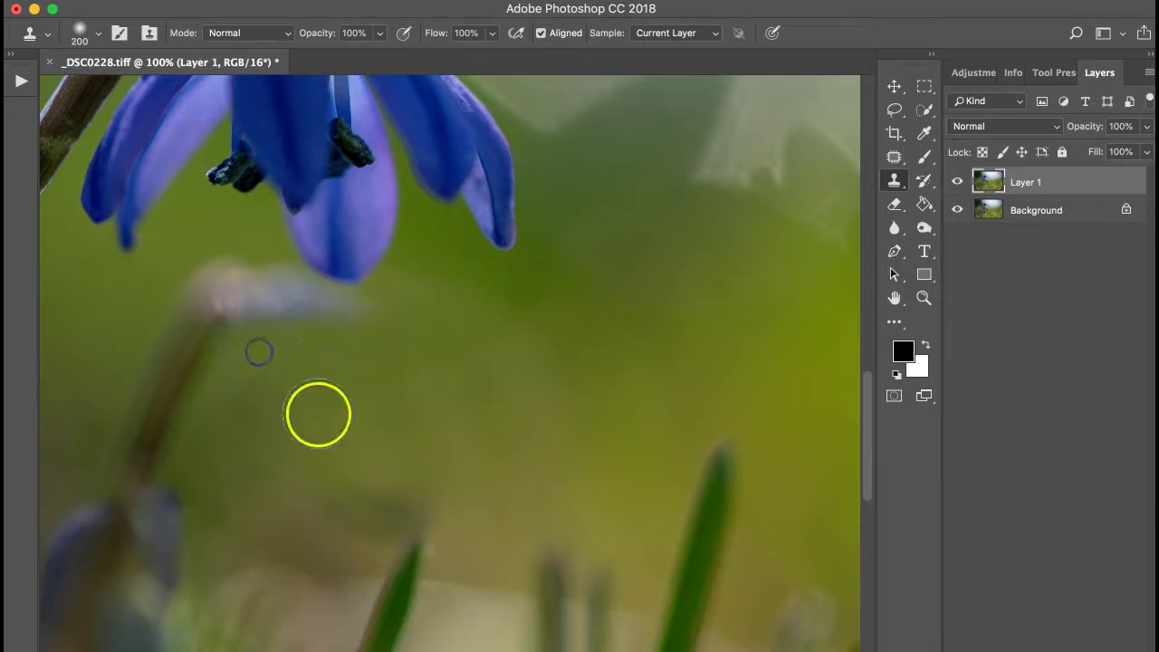
# - Clone green background over the curved, pinkish top of the bud's stem
pyautogui.keyDown('alt'); pyautogui.click(122, 310); pyautogui.keyUp('alt')
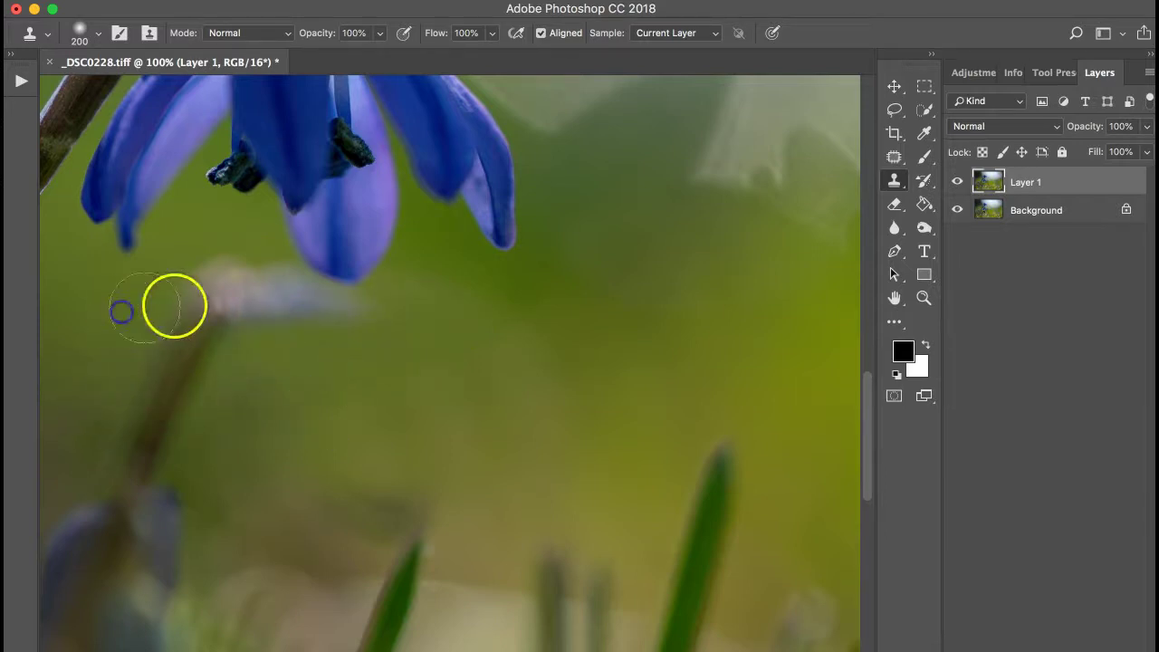
pyautogui.click(180, 306)
pyautogui.click(210, 315)
pyautogui.click(214, 317)
pyautogui.click(233, 346)
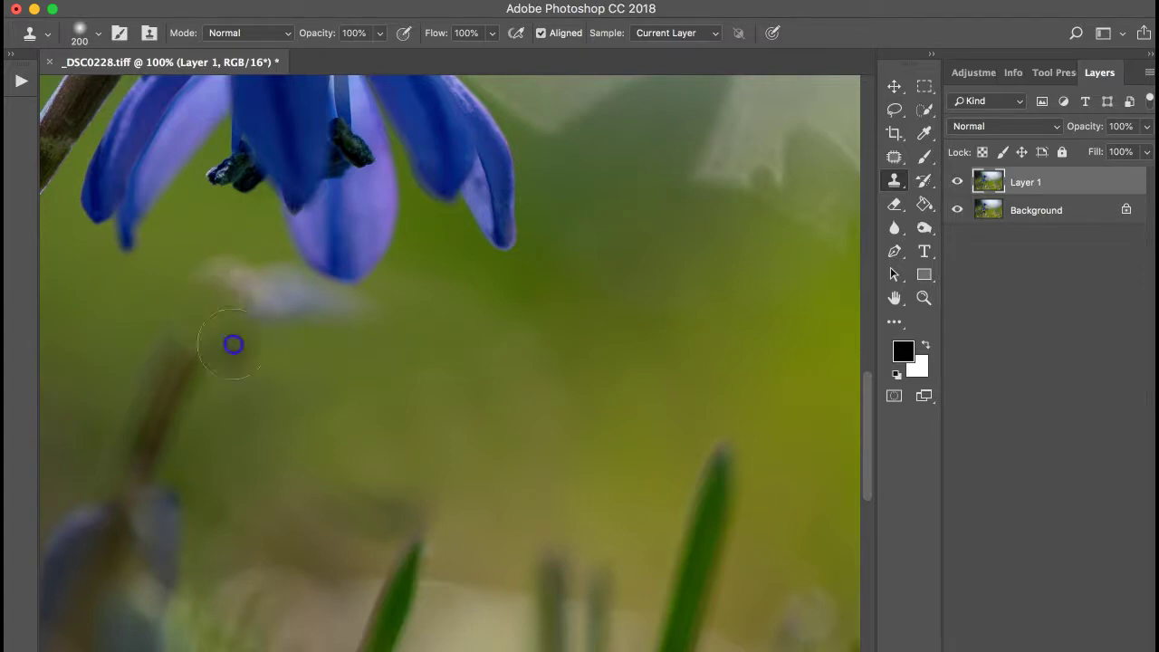
pyautogui.keyDown('alt'); pyautogui.click(102, 315); pyautogui.keyUp('alt')
pyautogui.click(205, 270)
pyautogui.click(232, 284)
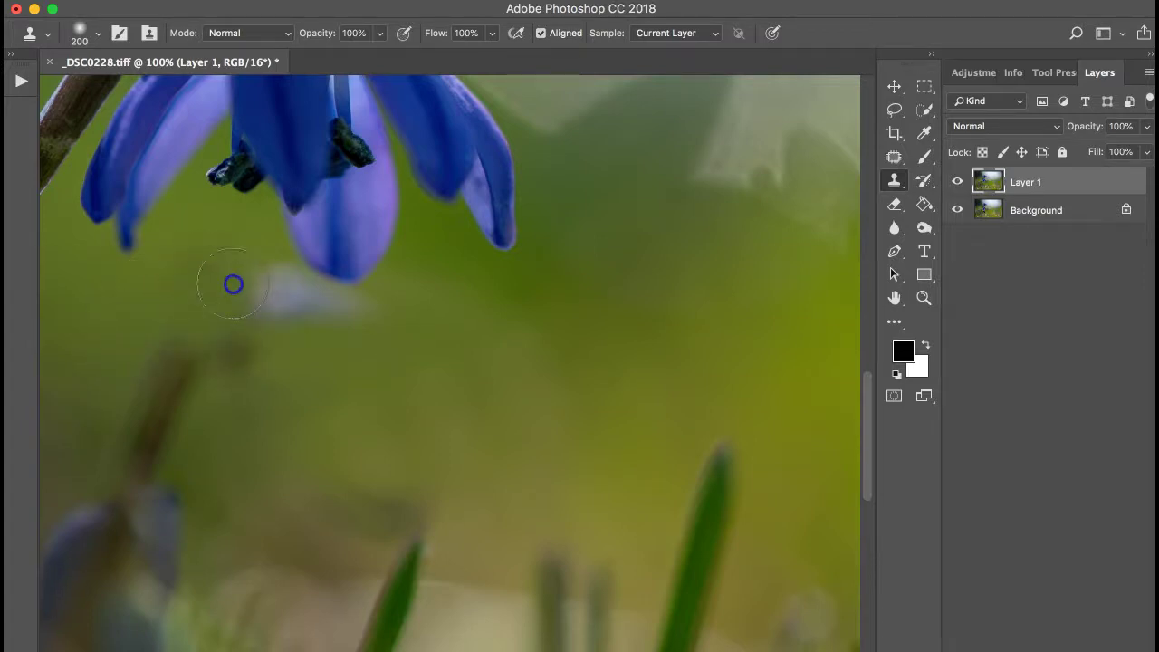
# - Clone background over the dark spot near the cut stem and the pale bud remnant beneath the lowest petal
pyautogui.click(267, 291)
pyautogui.keyDown('alt'); pyautogui.click(338, 396); pyautogui.keyUp('alt')
pyautogui.click(245, 368)
pyautogui.click(217, 355)
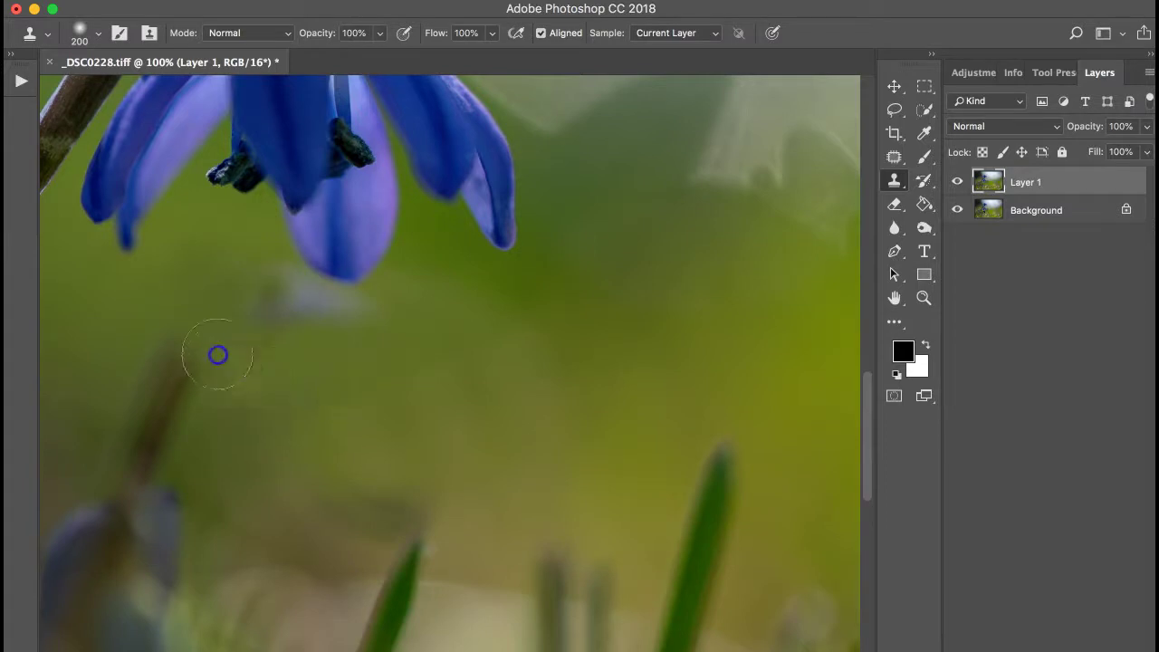
pyautogui.keyDown('alt'); pyautogui.click(431, 326); pyautogui.keyUp('alt')
pyautogui.moveTo(380, 324); pyautogui.dragTo(298, 328)
pyautogui.click(248, 315)
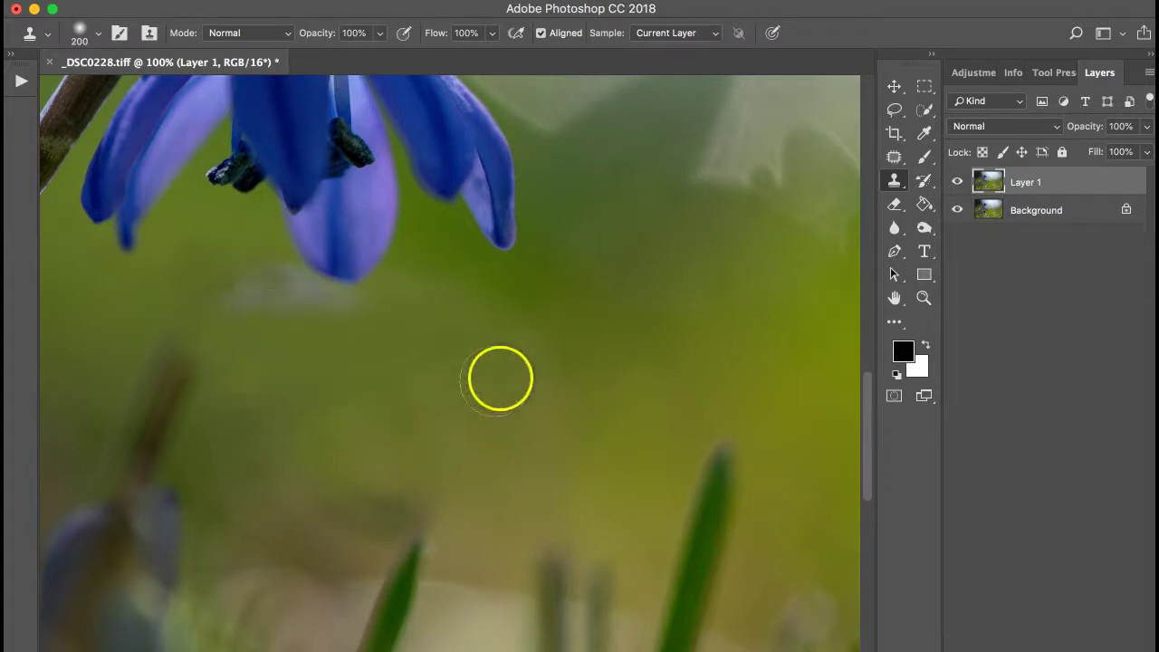
# - Clone green background along the lower edge of the grey smudge below the petal at 300% view, using a 70-pixel brush
pyautogui.click(258, 272)
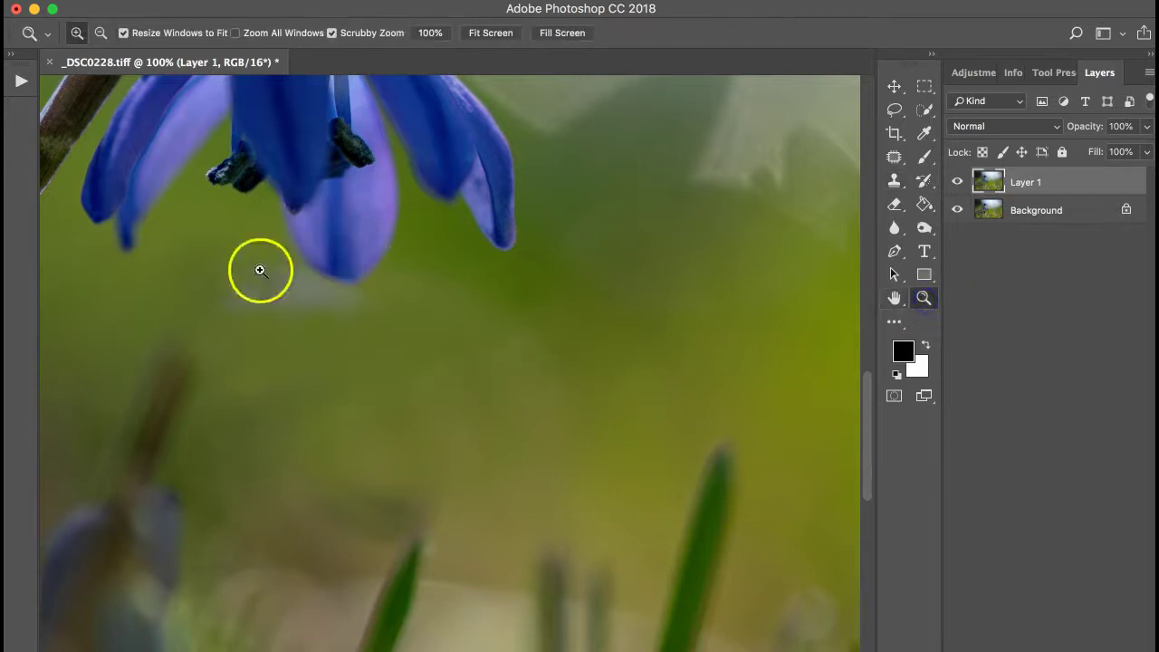
pyautogui.click(258, 272)
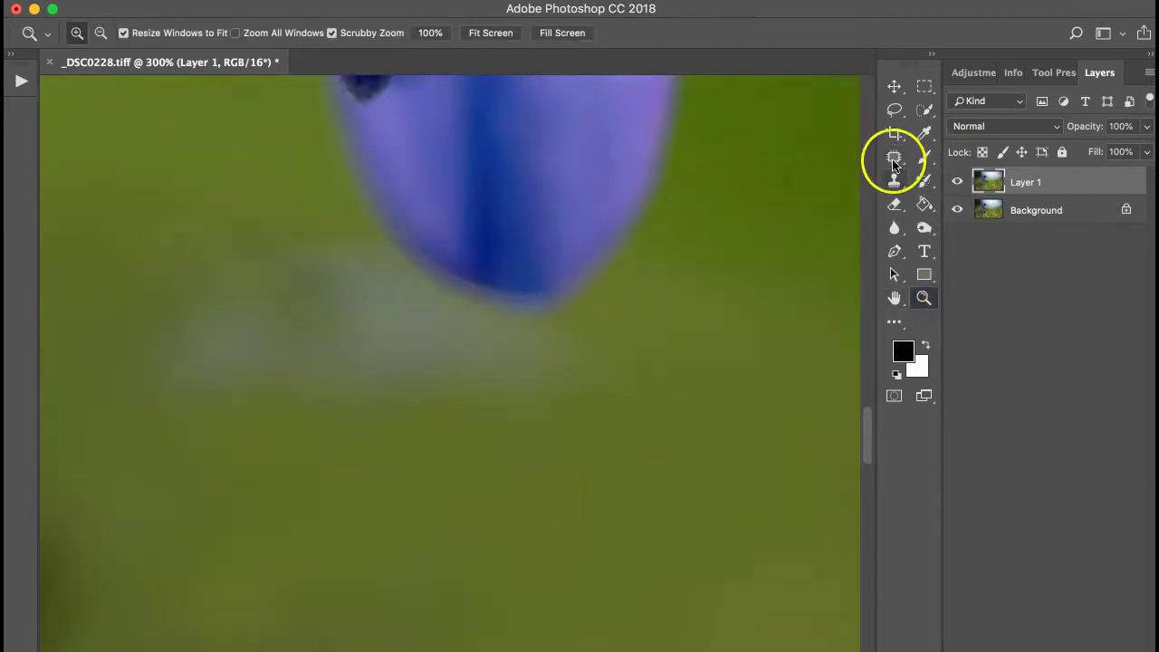
pyautogui.moveTo(892, 185); pyautogui.dragTo(893, 181)
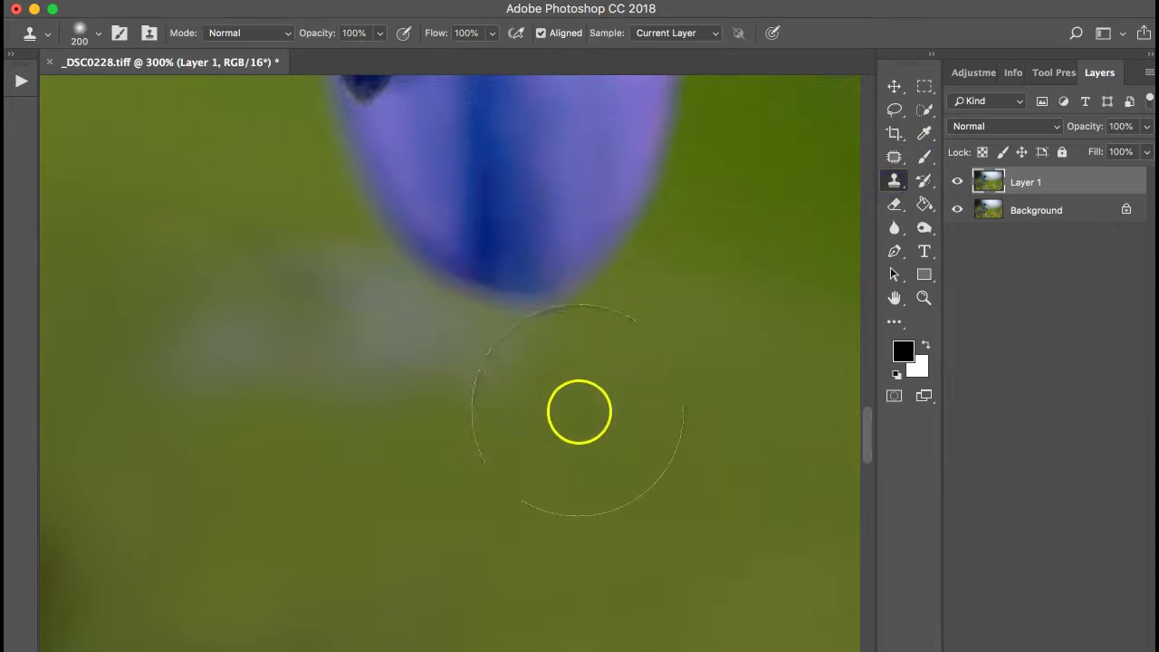
pyautogui.press('[')
pyautogui.press('[')
pyautogui.press('[')
pyautogui.press('[')
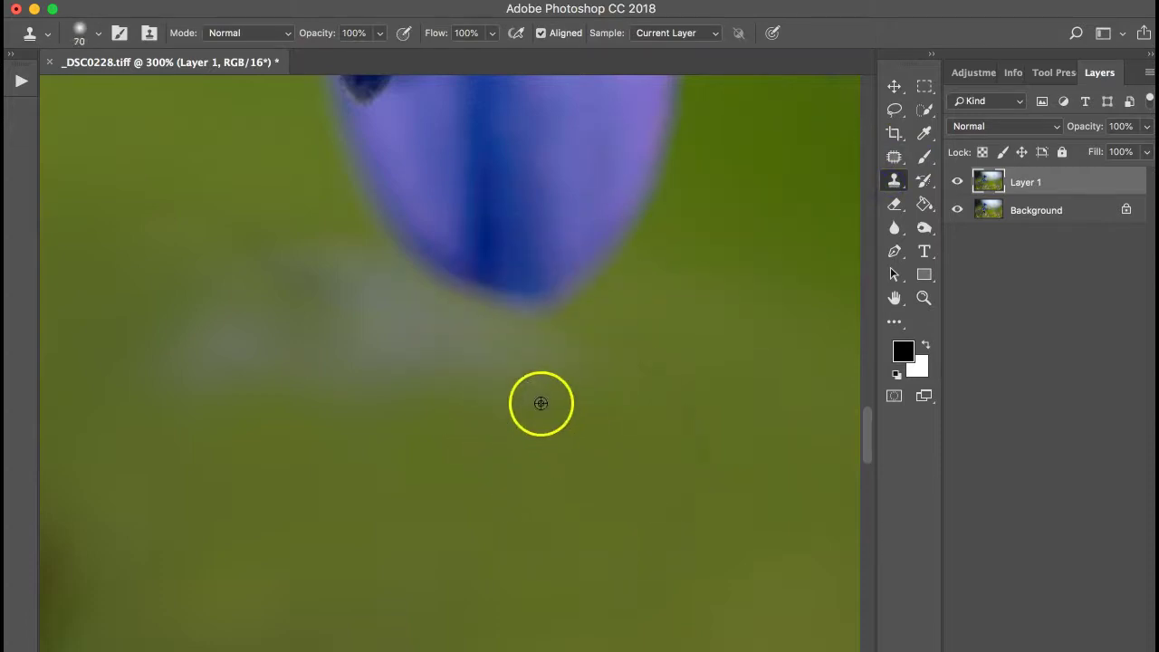
pyautogui.keyDown('alt'); pyautogui.click(579, 391); pyautogui.keyUp('alt')
pyautogui.click(458, 384)
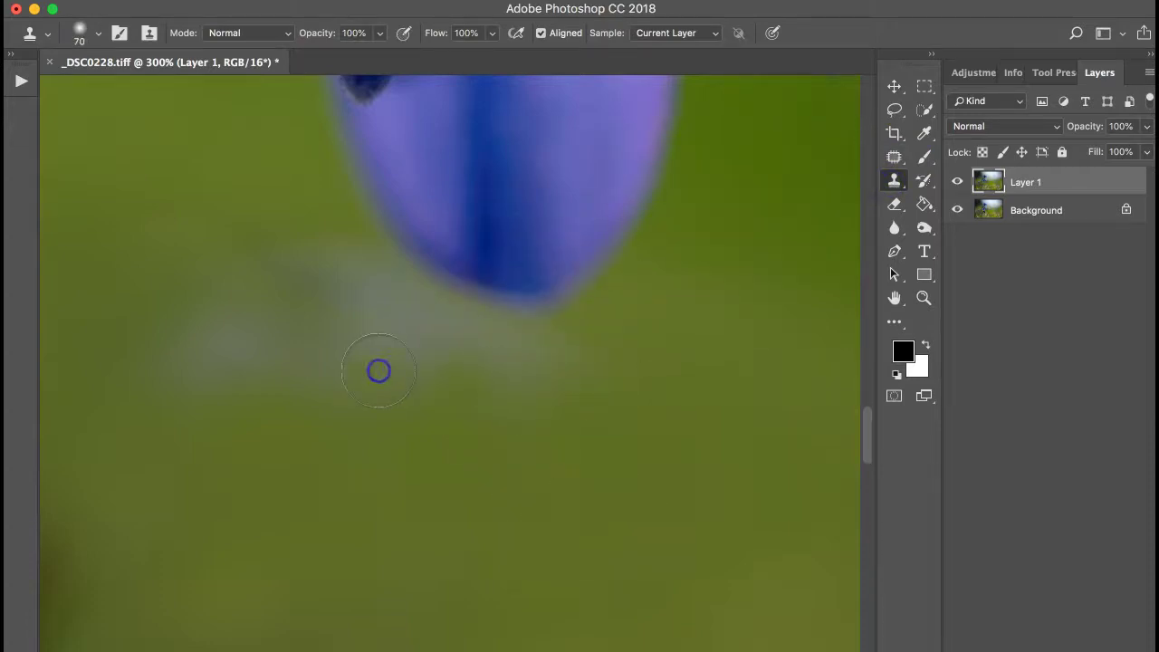
pyautogui.moveTo(429, 388)
pyautogui.mouseDown()
pyautogui.moveTo(302, 379)
pyautogui.moveTo(199, 356)
pyautogui.mouseUp()
# - Clone background over the far end of the grey smudge away from the petal tip, and undo the stray dark stroke
pyautogui.click(192, 348)
pyautogui.keyDown('alt'); pyautogui.click(199, 273); pyautogui.keyUp('alt')
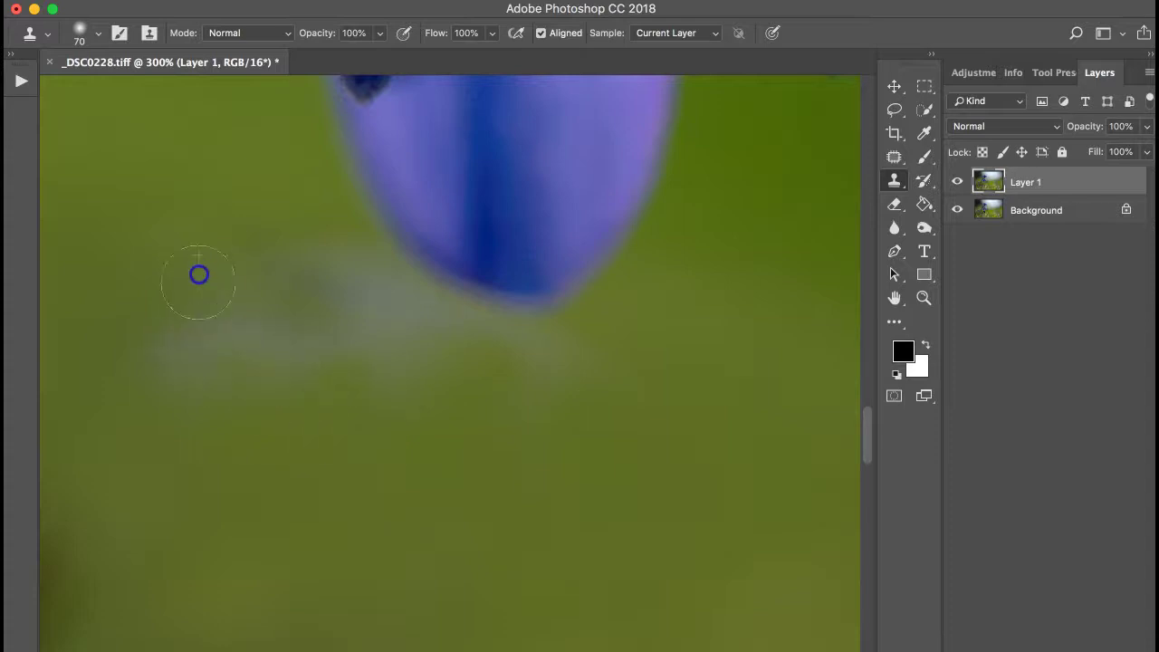
pyautogui.click(164, 341)
pyautogui.click(210, 318)
pyautogui.click(266, 355)
pyautogui.keyDown('alt'); pyautogui.click(215, 291); pyautogui.keyUp('alt')
pyautogui.keyDown('alt'); pyautogui.click(168, 225); pyautogui.keyUp('alt')
pyautogui.moveTo(175, 304)
pyautogui.mouseDown()
pyautogui.moveTo(215, 393)
pyautogui.moveTo(209, 329)
pyautogui.moveTo(276, 362)
pyautogui.mouseUp()
pyautogui.click(268, 371)
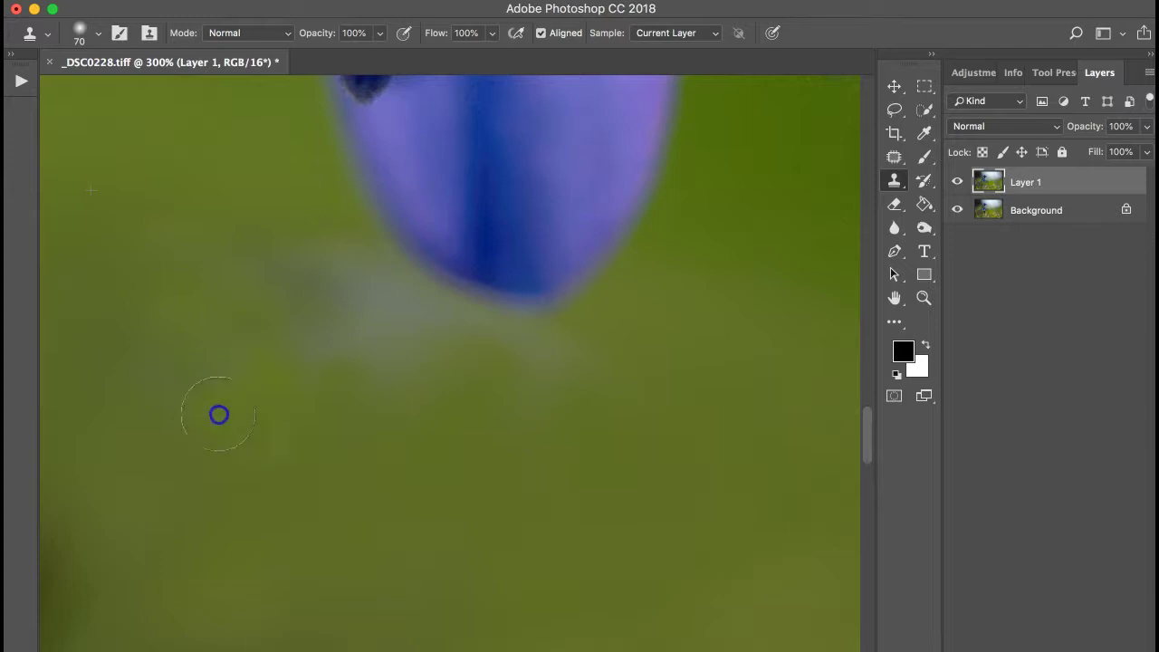
pyautogui.moveTo(219, 415)
pyautogui.mouseDown()
pyautogui.moveTo(211, 367)
pyautogui.moveTo(357, 359)
pyautogui.moveTo(296, 268)
pyautogui.moveTo(347, 319)
pyautogui.mouseUp()
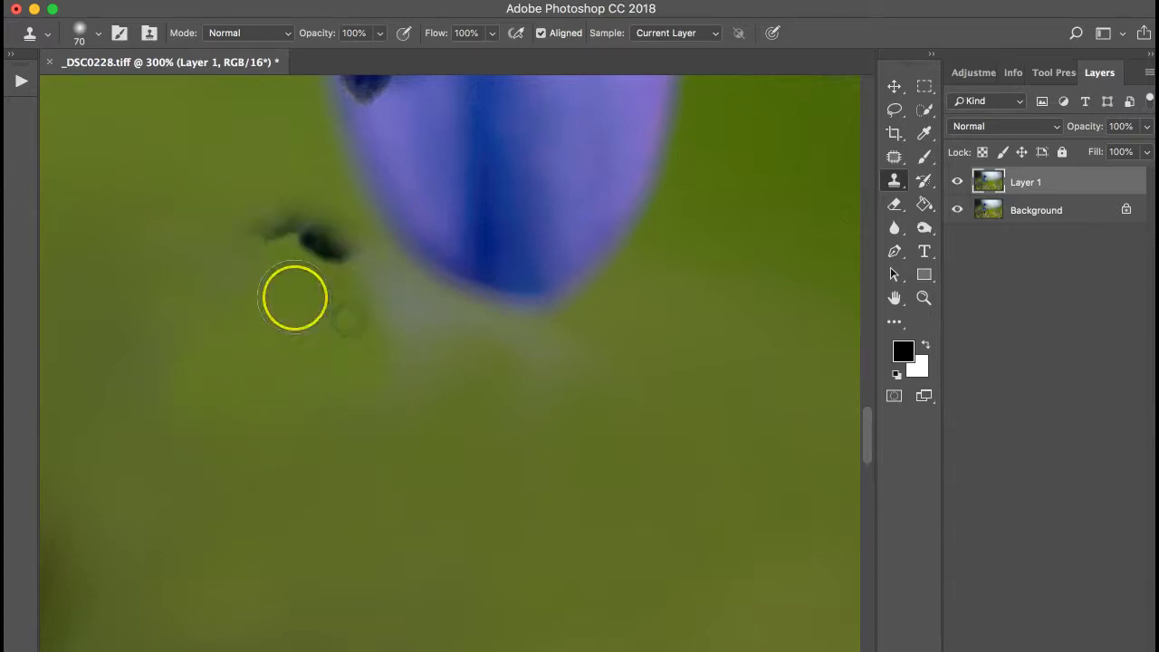
pyautogui.press('super+z')
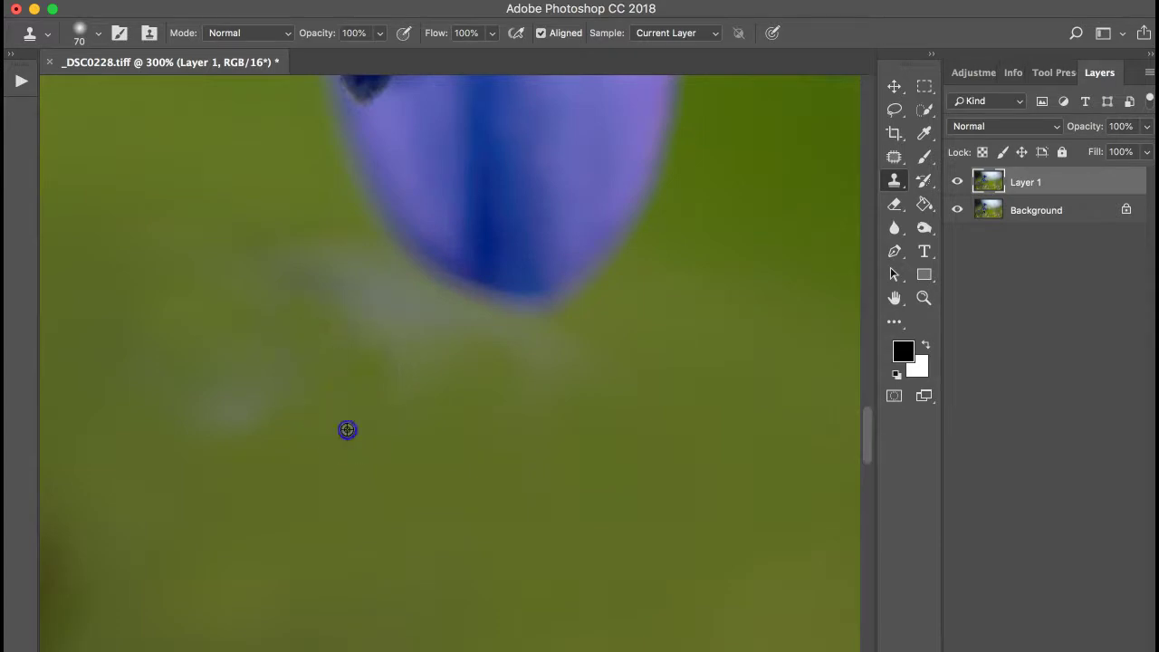
# - Clone green background over the grey smudge beneath the petal tip and over the pale patches farther from the petal
pyautogui.moveTo(528, 398)
pyautogui.mouseDown()
pyautogui.moveTo(564, 398)
pyautogui.moveTo(652, 348)
pyautogui.mouseUp()
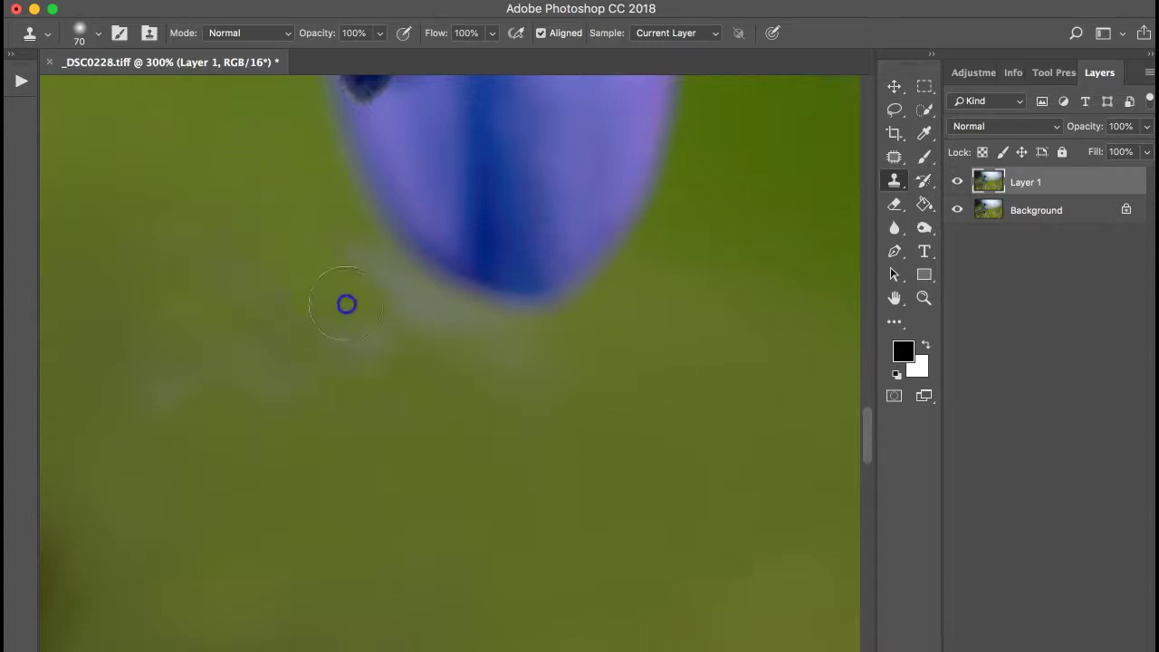
pyautogui.keyDown('alt'); pyautogui.click(172, 214); pyautogui.keyUp('alt')
pyautogui.moveTo(381, 371)
pyautogui.mouseDown()
pyautogui.moveTo(408, 382)
pyautogui.moveTo(332, 326)
pyautogui.moveTo(449, 407)
pyautogui.mouseUp()
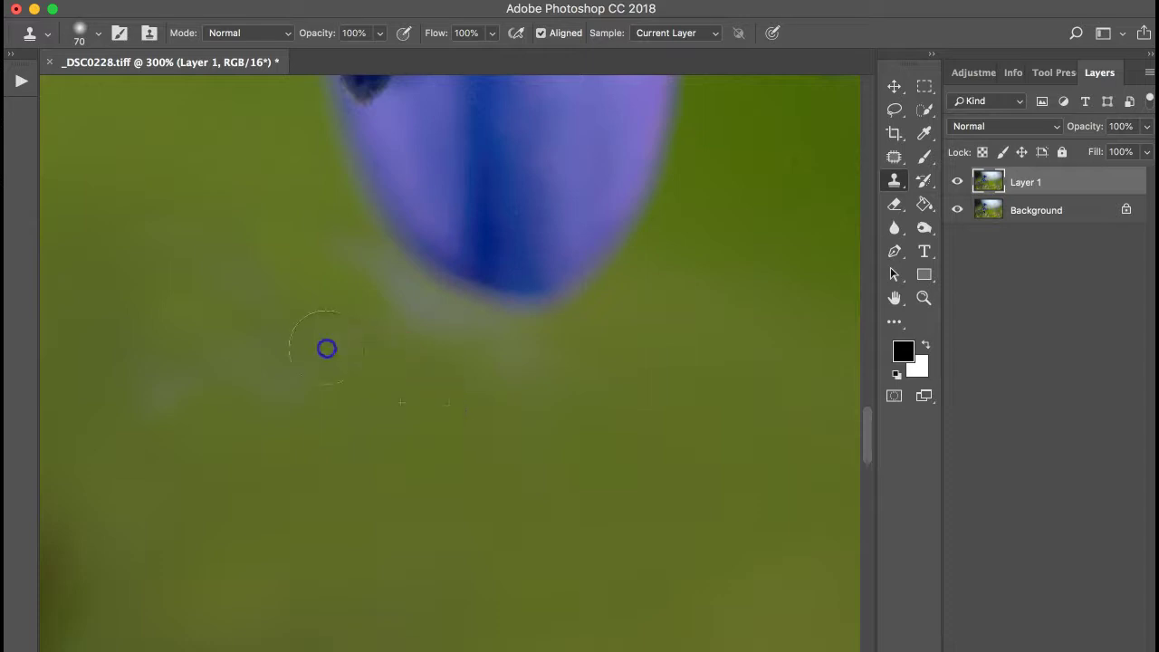
pyautogui.keyDown('alt'); pyautogui.click(550, 372); pyautogui.keyUp('alt')
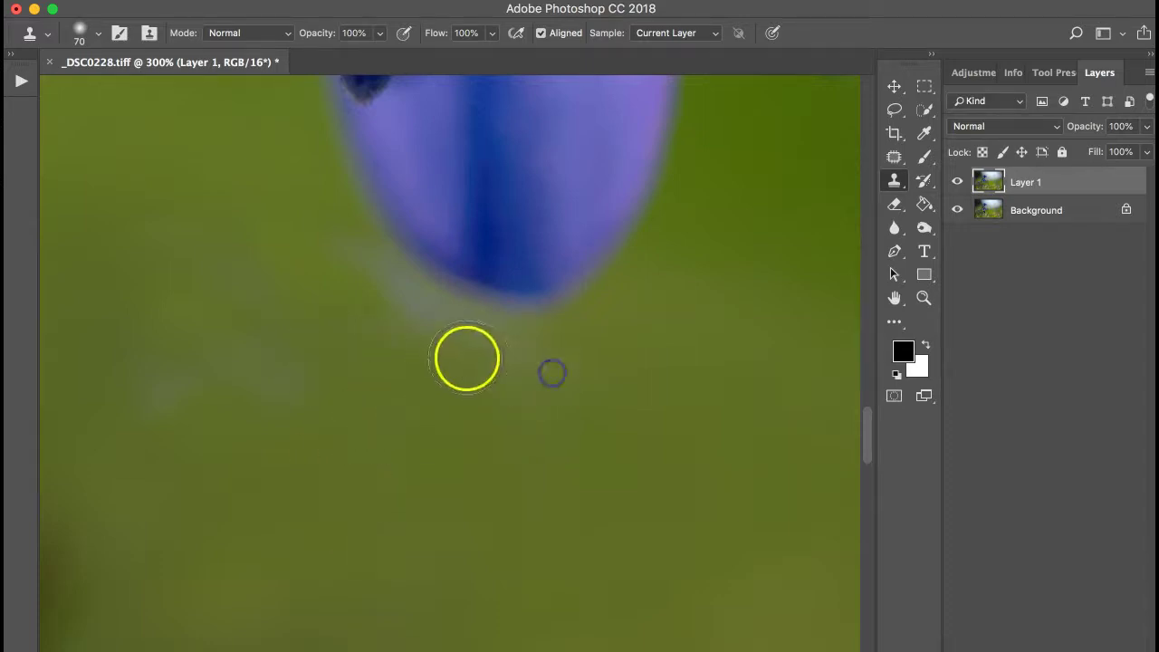
pyautogui.click(710, 369)
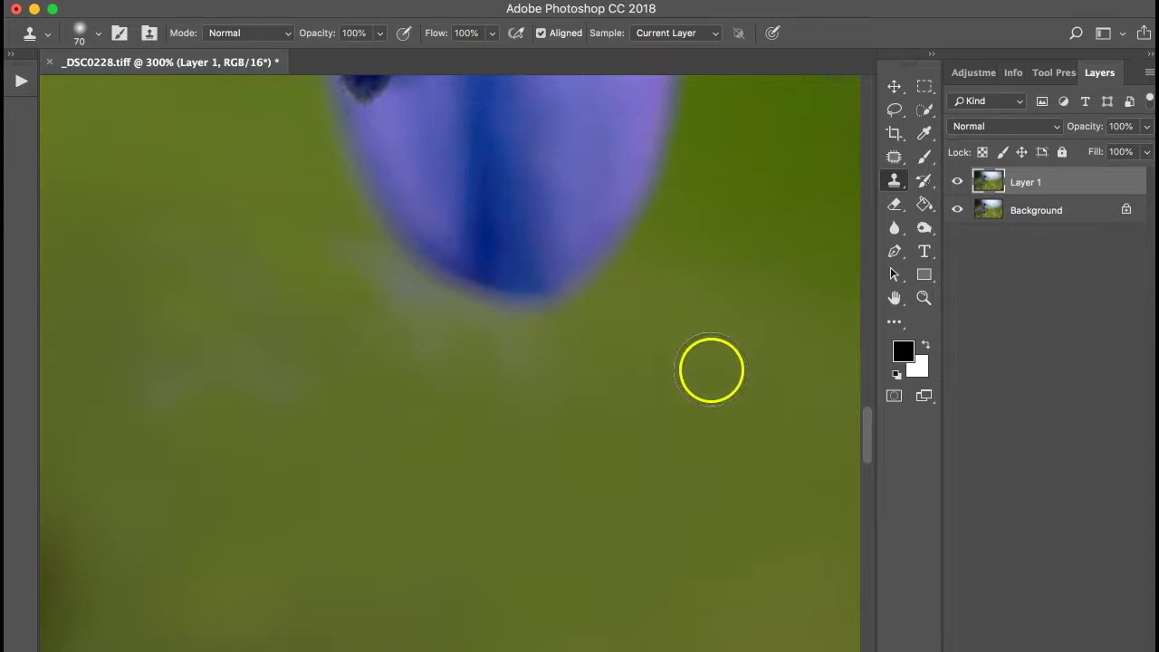
# - Clone background over the leftover haze along the petal's lower edge and the small pale spot away from it
pyautogui.moveTo(710, 370)
pyautogui.mouseDown()
pyautogui.moveTo(672, 374)
pyautogui.moveTo(649, 359)
pyautogui.mouseUp()
pyautogui.click(423, 350)
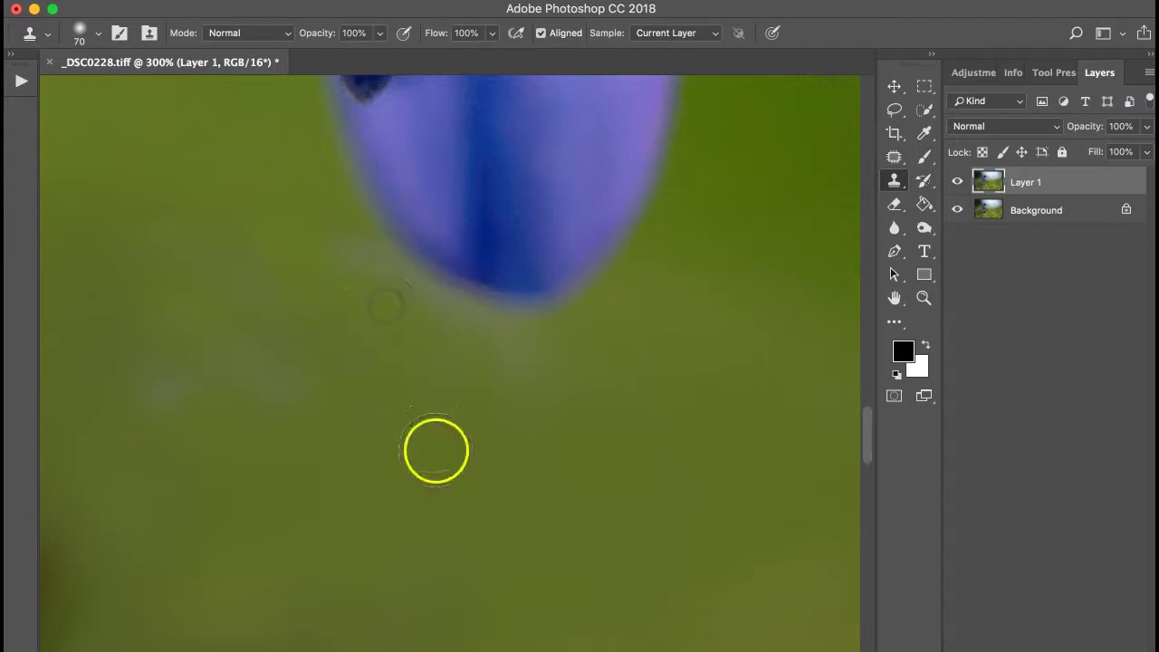
pyautogui.moveTo(435, 450); pyautogui.dragTo(422, 380)
pyautogui.click(349, 263)
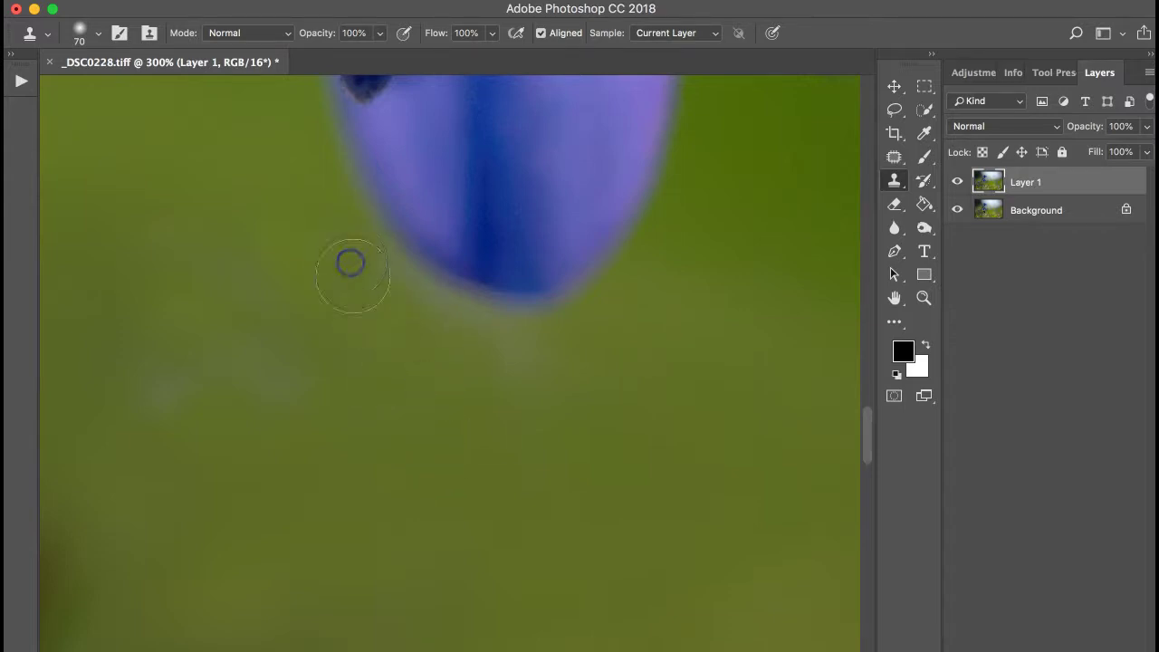
pyautogui.moveTo(336, 492); pyautogui.dragTo(261, 444)
pyautogui.click(162, 404)
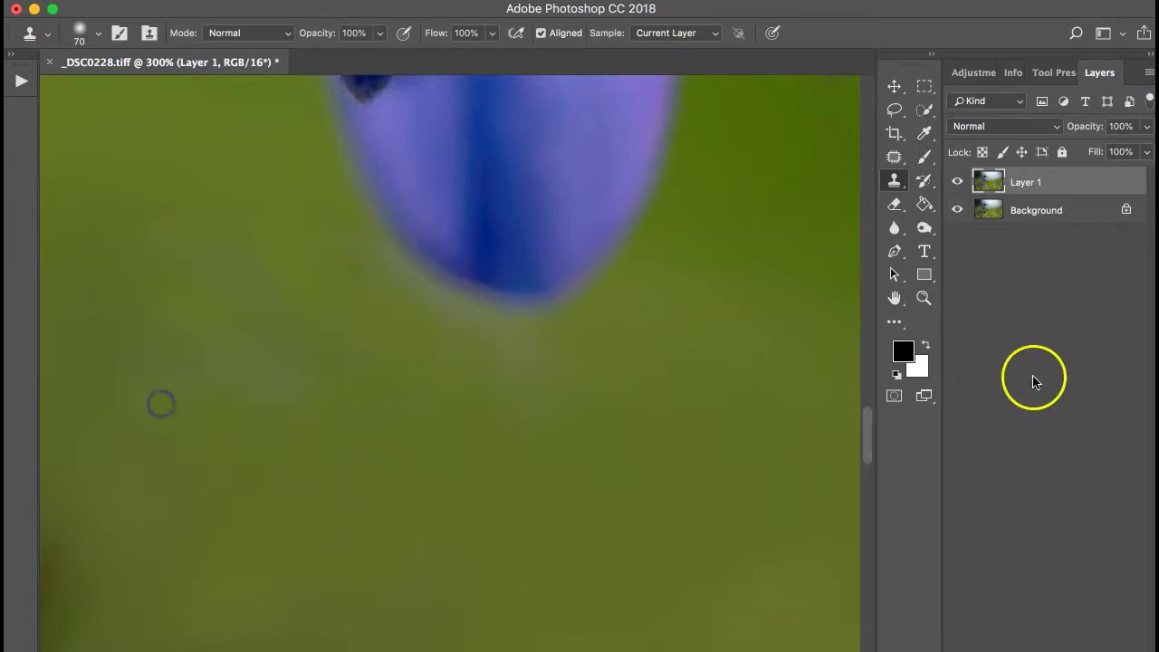
# - Clone green background over the dark blurred stem above the lower bud at 300% view, using a 125-pixel brush
pyautogui.click(922, 302)
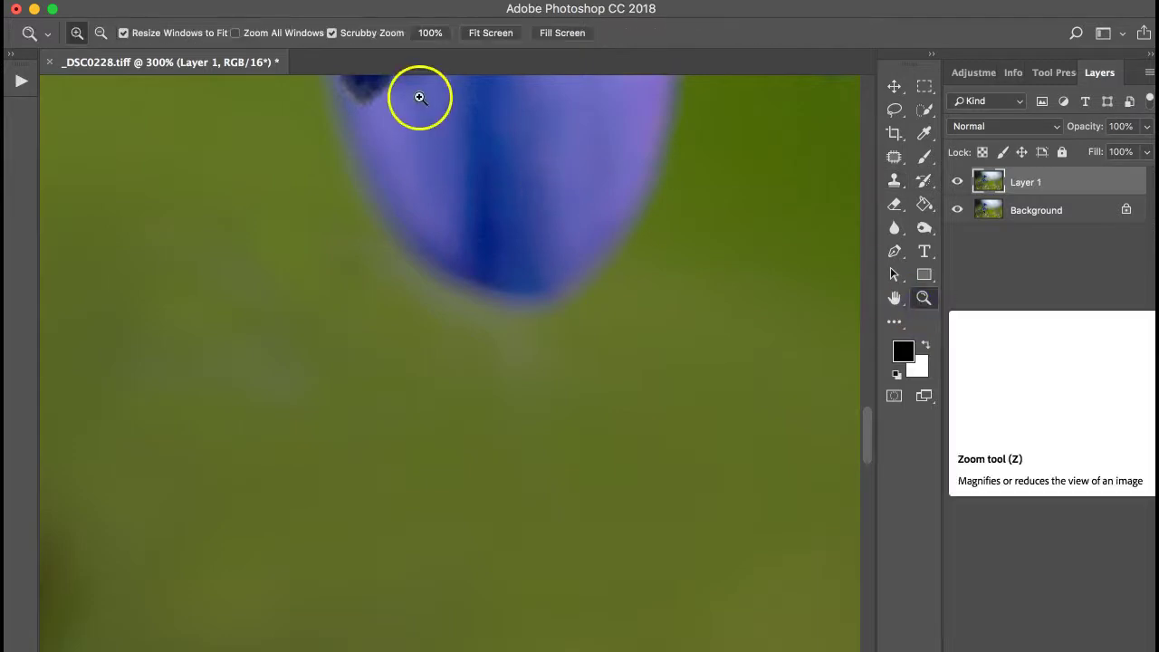
pyautogui.click(489, 34)
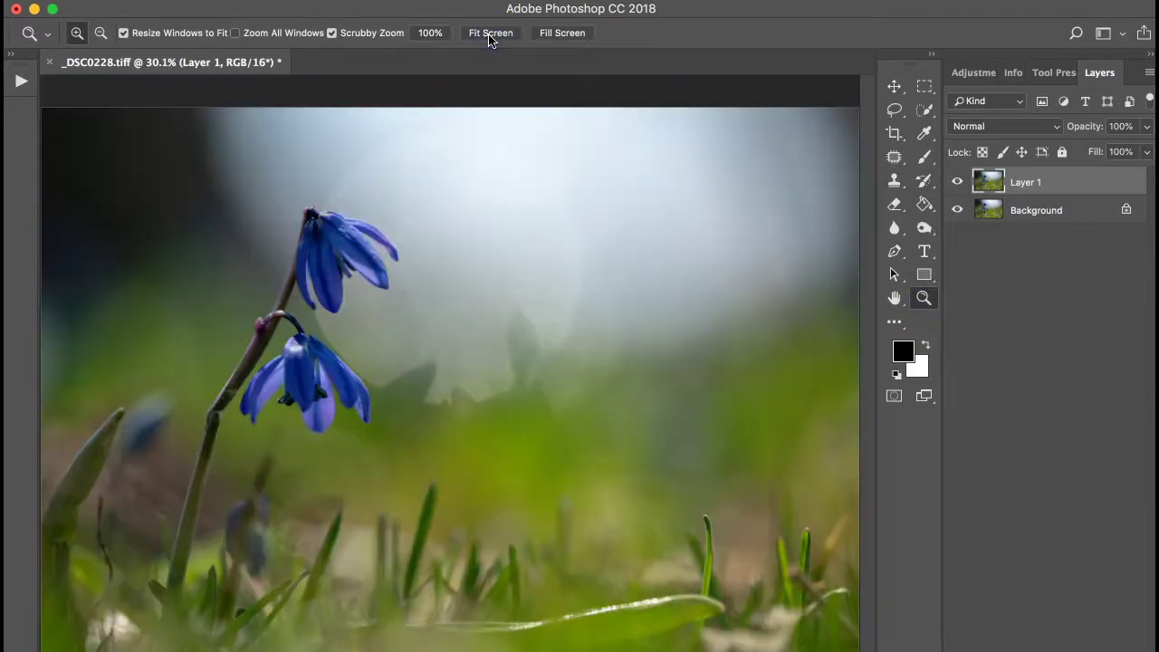
pyautogui.click(259, 480)
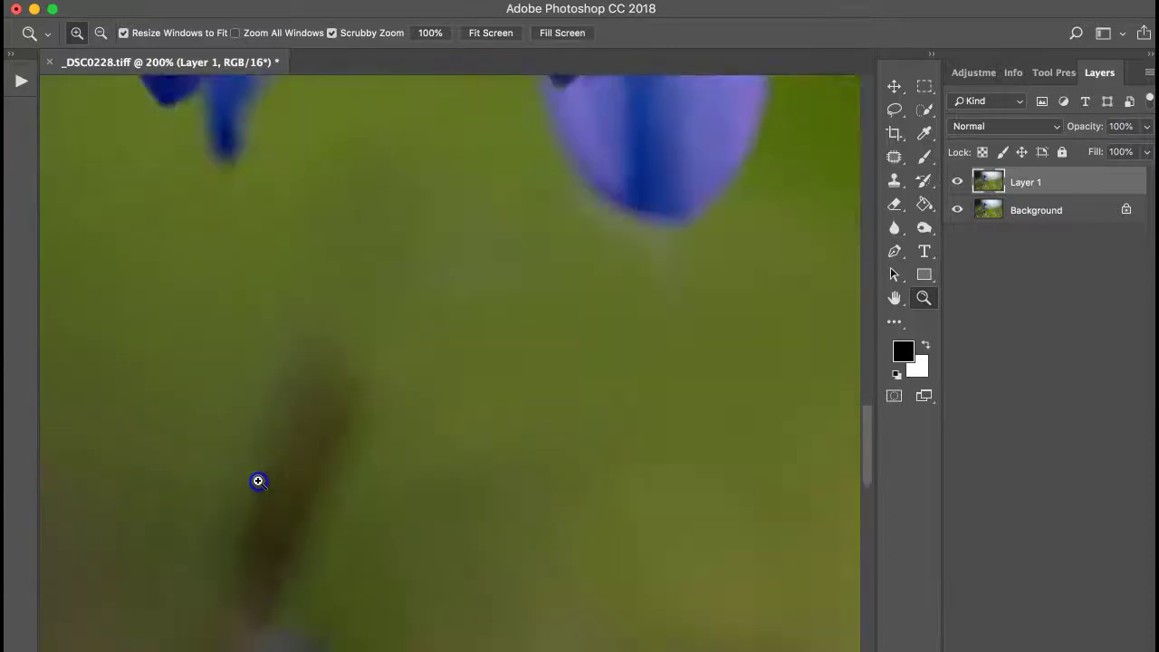
pyautogui.click(258, 481)
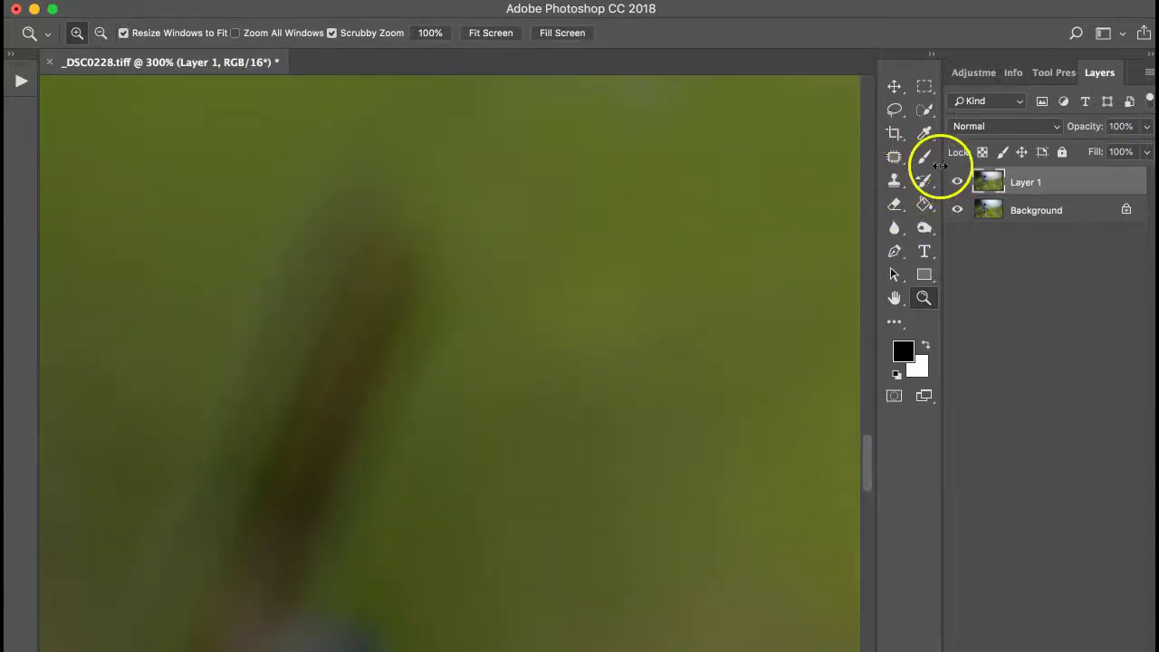
pyautogui.click(893, 181)
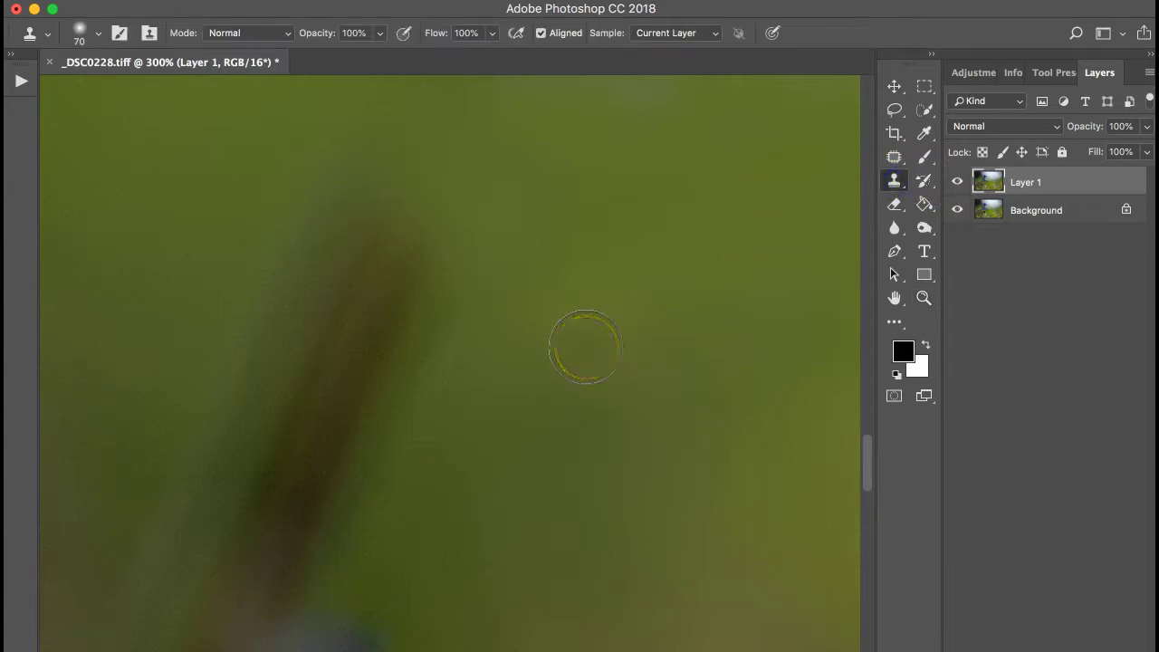
pyautogui.keyDown('alt'); pyautogui.click(623, 333); pyautogui.keyUp('alt')
pyautogui.moveTo(380, 295)
pyautogui.mouseDown()
pyautogui.moveTo(311, 201)
pyautogui.moveTo(391, 271)
pyautogui.moveTo(259, 322)
pyautogui.moveTo(301, 380)
pyautogui.moveTo(303, 427)
pyautogui.moveTo(363, 492)
pyautogui.moveTo(282, 523)
pyautogui.moveTo(185, 534)
pyautogui.moveTo(264, 537)
pyautogui.mouseUp()
pyautogui.click(913, 391)
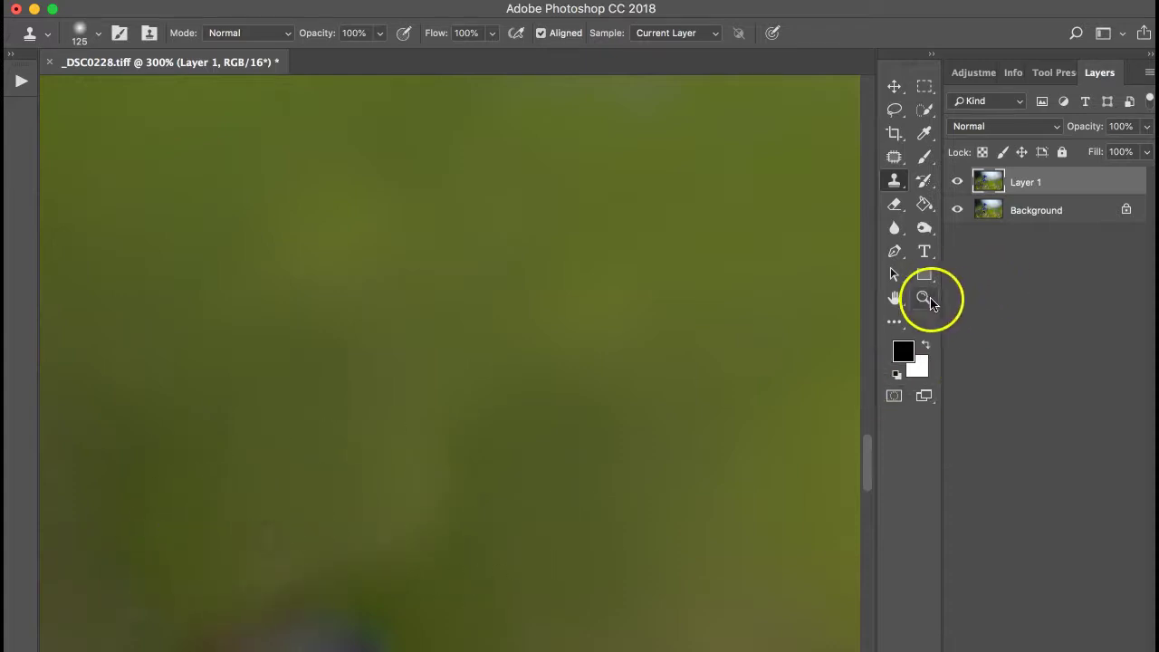
# - Remove the small dark specks in the pale background beside the flowers with a 40-pixel content-aware Spot Healing Brush at 100% view
pyautogui.click(924, 300)
pyautogui.click(496, 39)
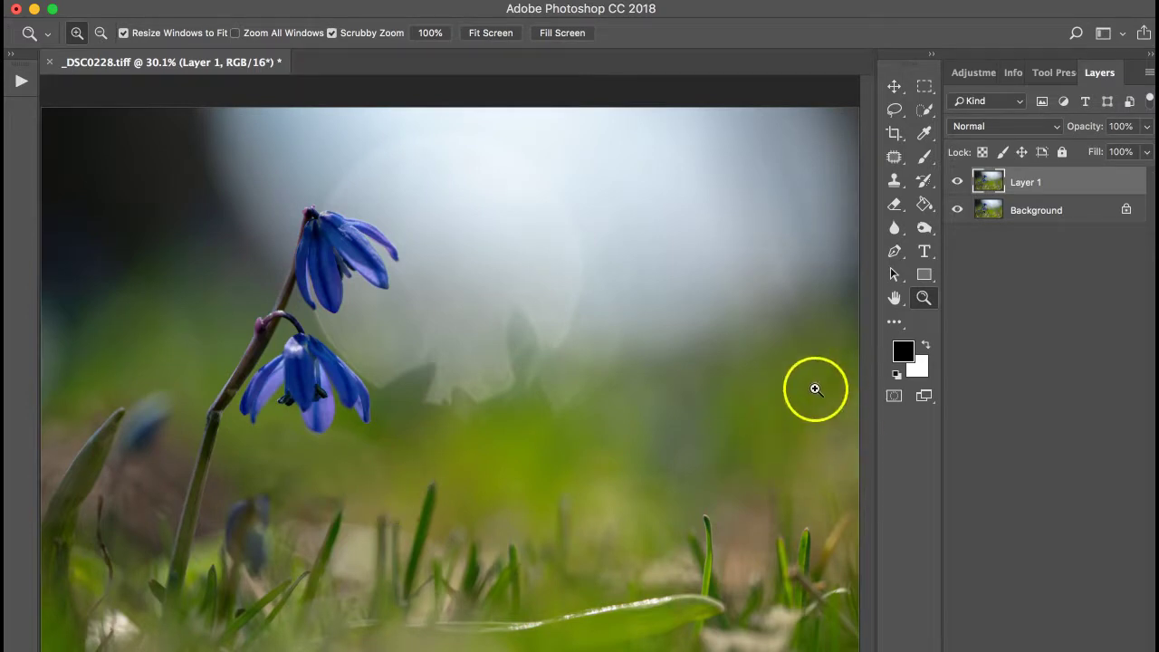
pyautogui.moveTo(416, 321); pyautogui.dragTo(416, 321)
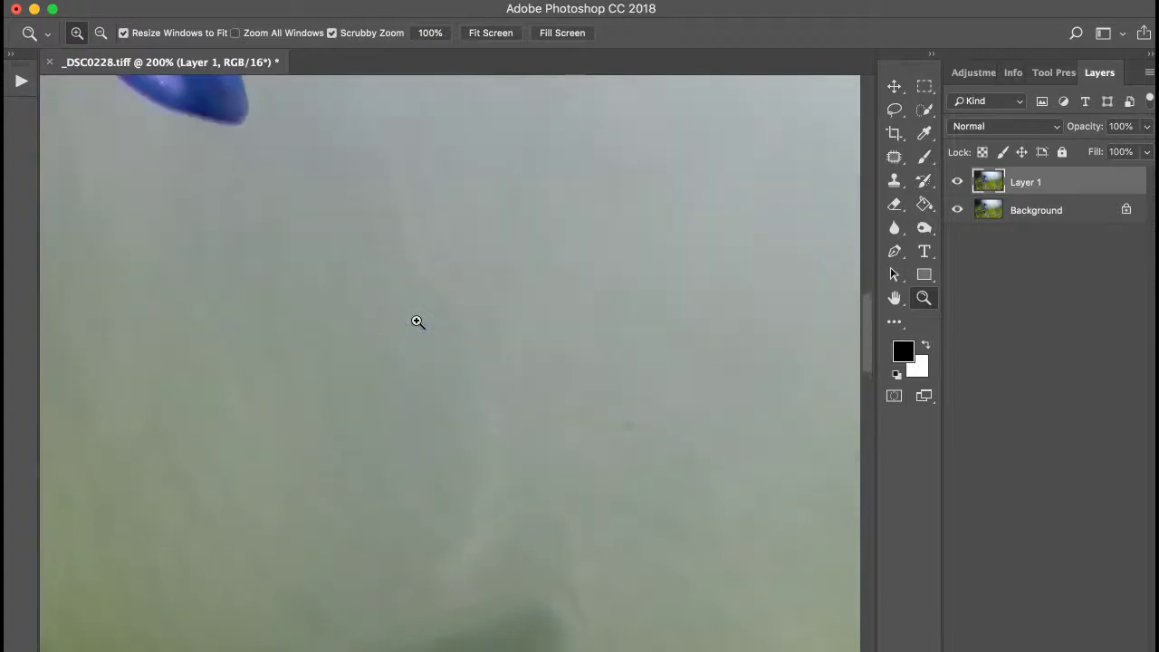
pyautogui.moveTo(640, 415); pyautogui.dragTo(658, 401)
pyautogui.hscroll(5, 659, 401)
pyautogui.scroll(-2, 659, 401)
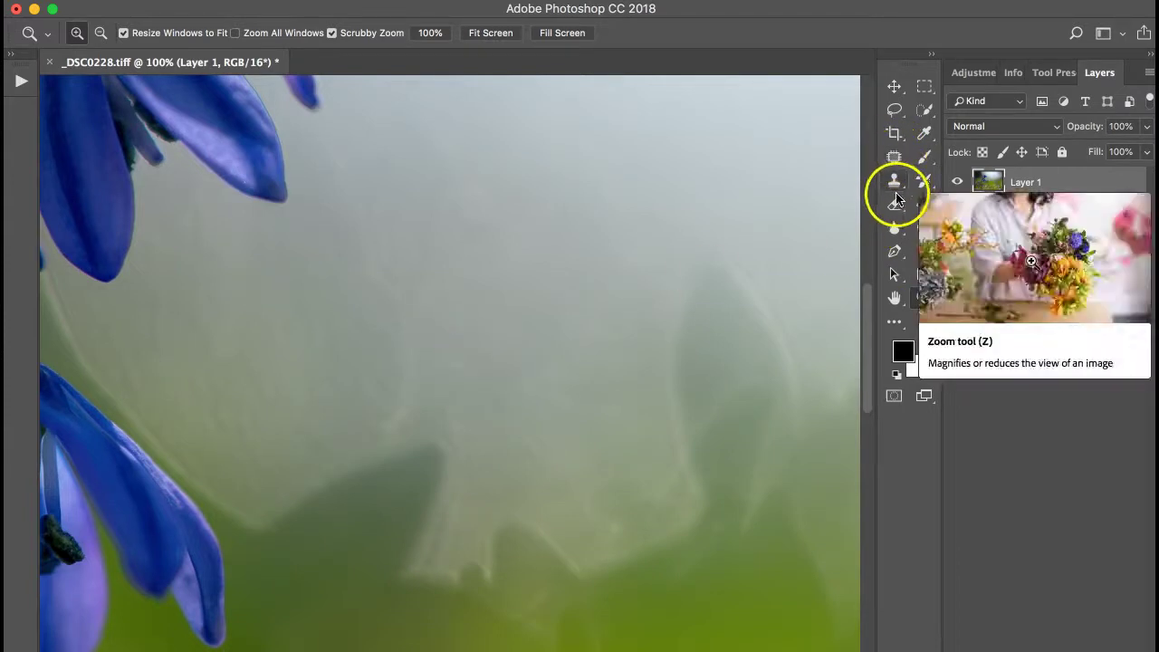
pyautogui.click(892, 159)
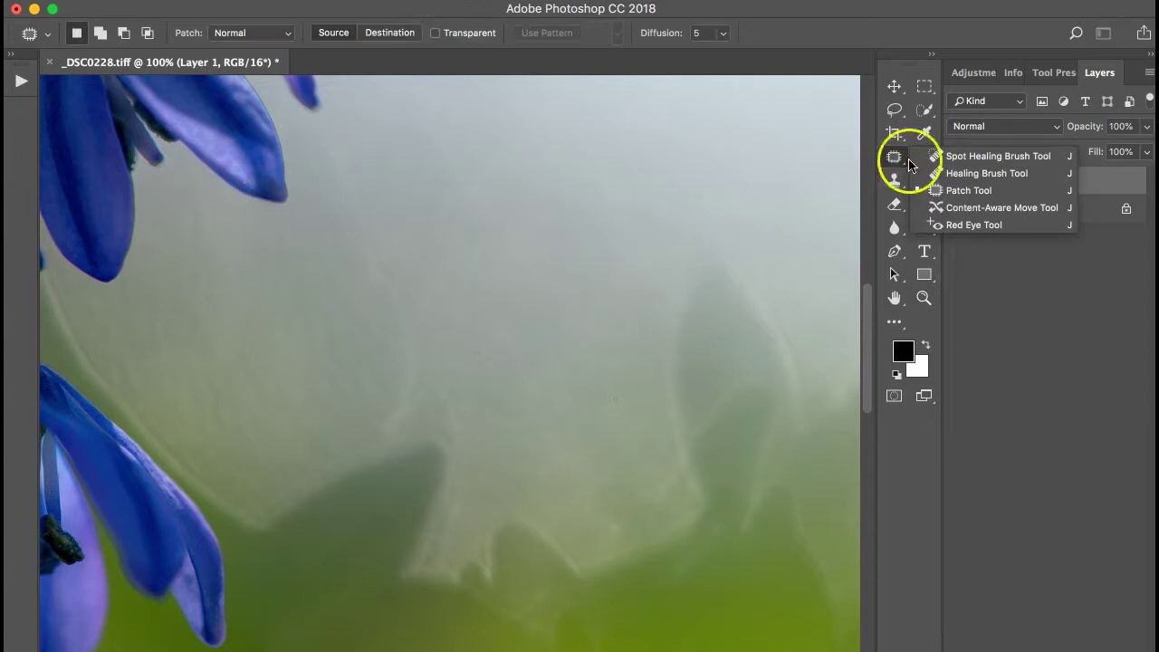
pyautogui.click(938, 156)
pyautogui.click(415, 352)
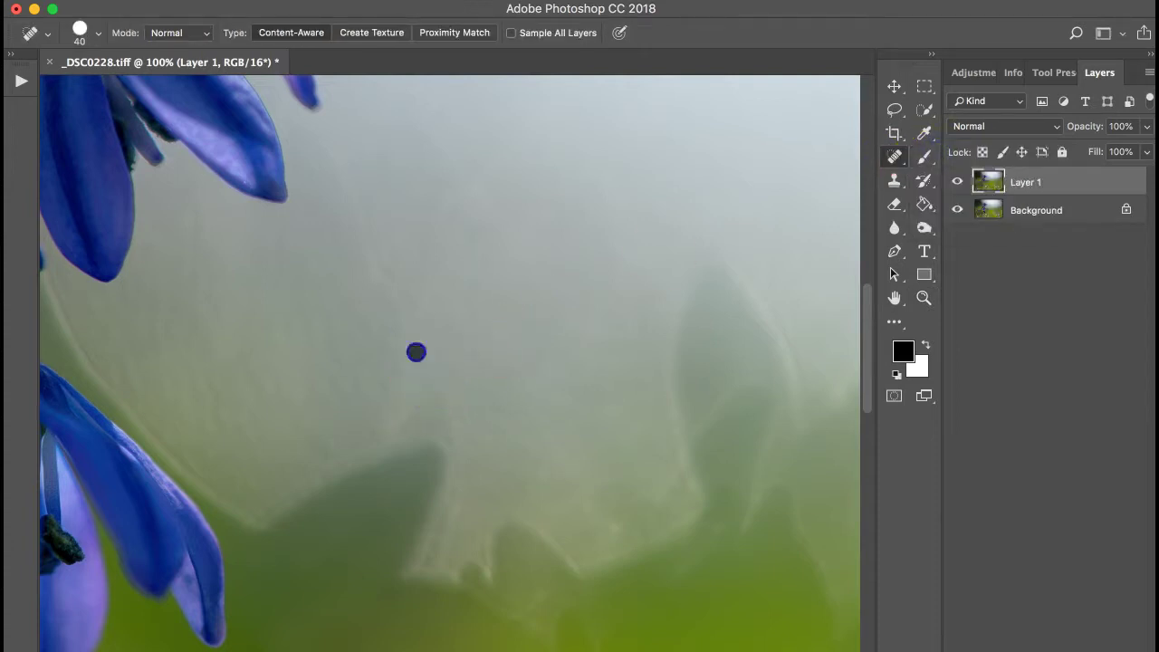
pyautogui.moveTo(476, 354); pyautogui.dragTo(478, 353)
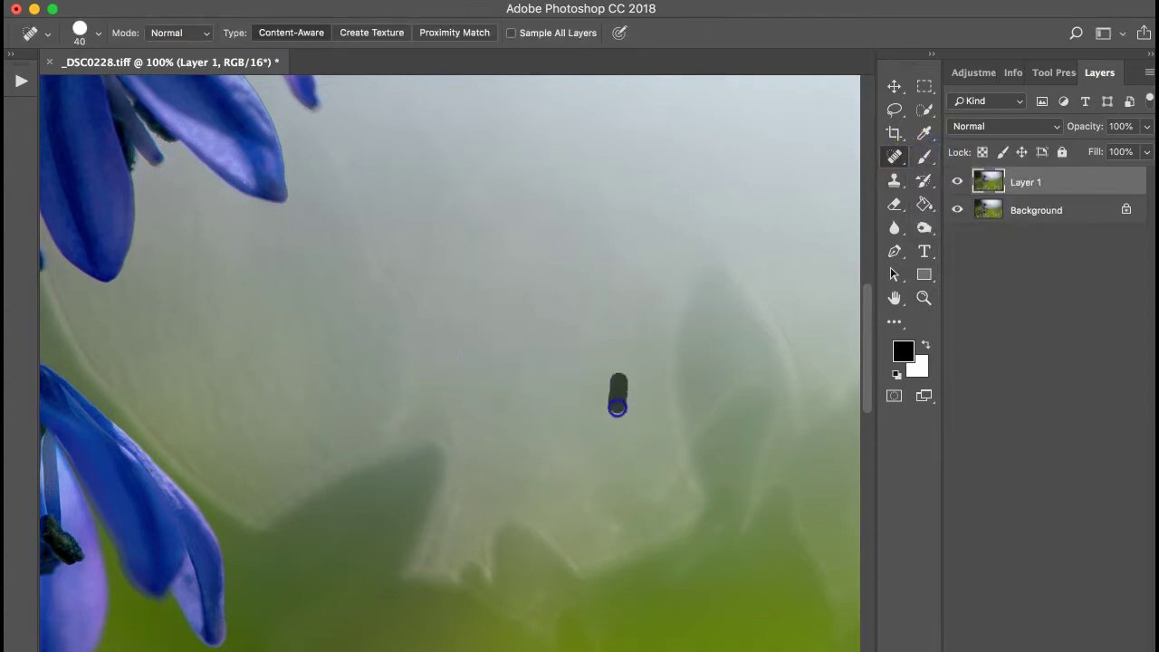
pyautogui.moveTo(617, 407); pyautogui.dragTo(616, 402)
# - Heal the faint streaks and blemishes in the pale background between the flowers and leaf shadows, enlarging the brush to 100 pixels
pyautogui.moveTo(354, 187); pyautogui.dragTo(378, 286)
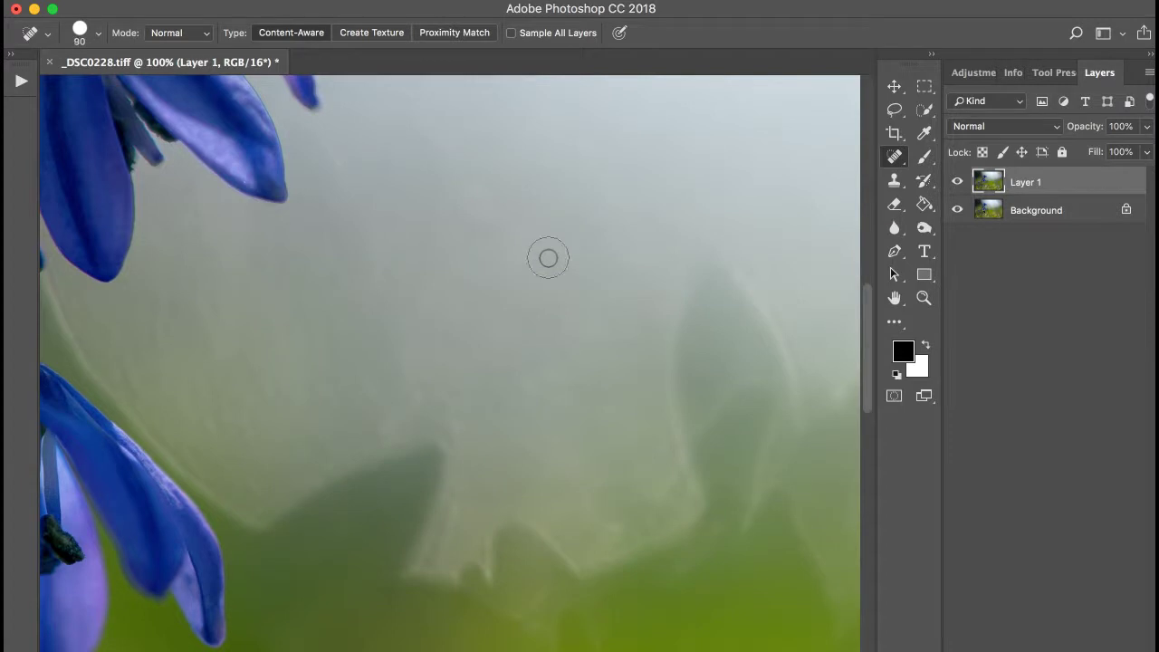
pyautogui.moveTo(411, 395); pyautogui.dragTo(411, 348)
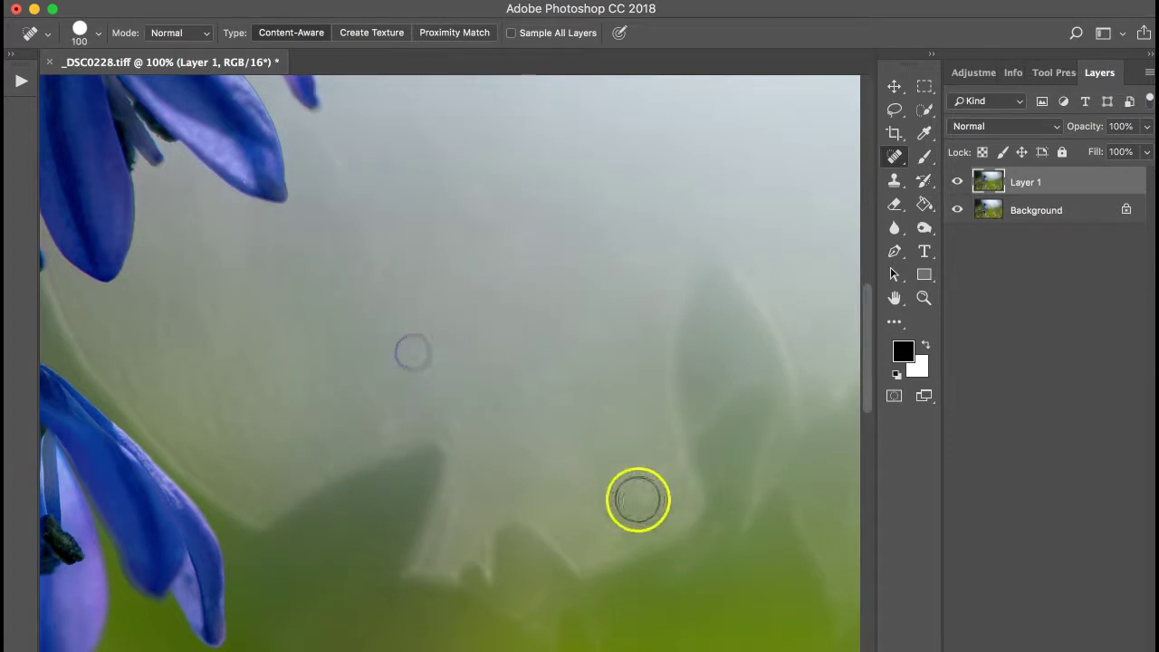
pyautogui.moveTo(639, 497)
pyautogui.mouseDown()
pyautogui.moveTo(618, 515)
pyautogui.moveTo(614, 484)
pyautogui.mouseUp()
# - Heal part of the faint arc in the bright sky above the upper flower with the 100-pixel Spot Healing Brush
pyautogui.click(923, 297)
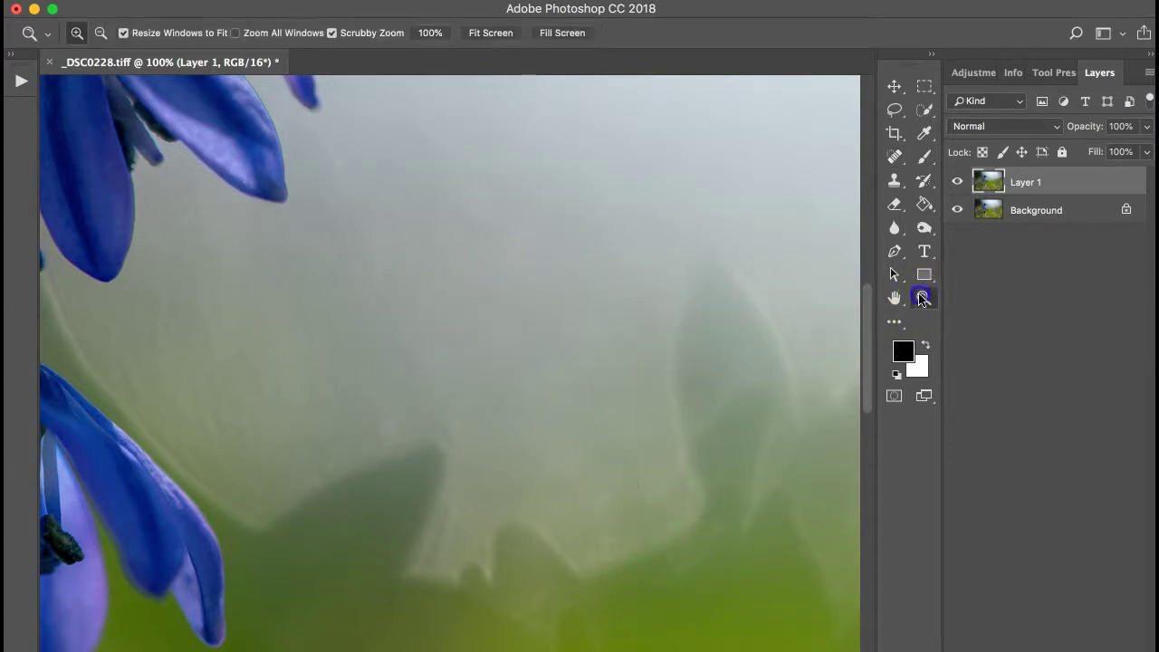
pyautogui.scroll(10, 476, 199)
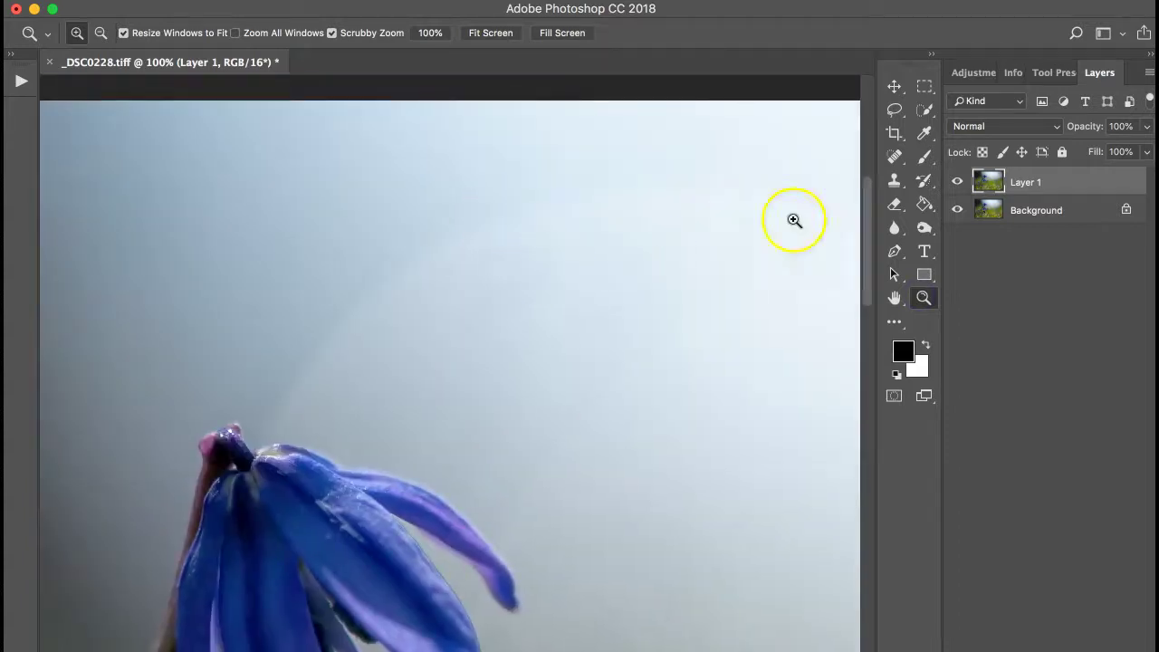
pyautogui.click(894, 160)
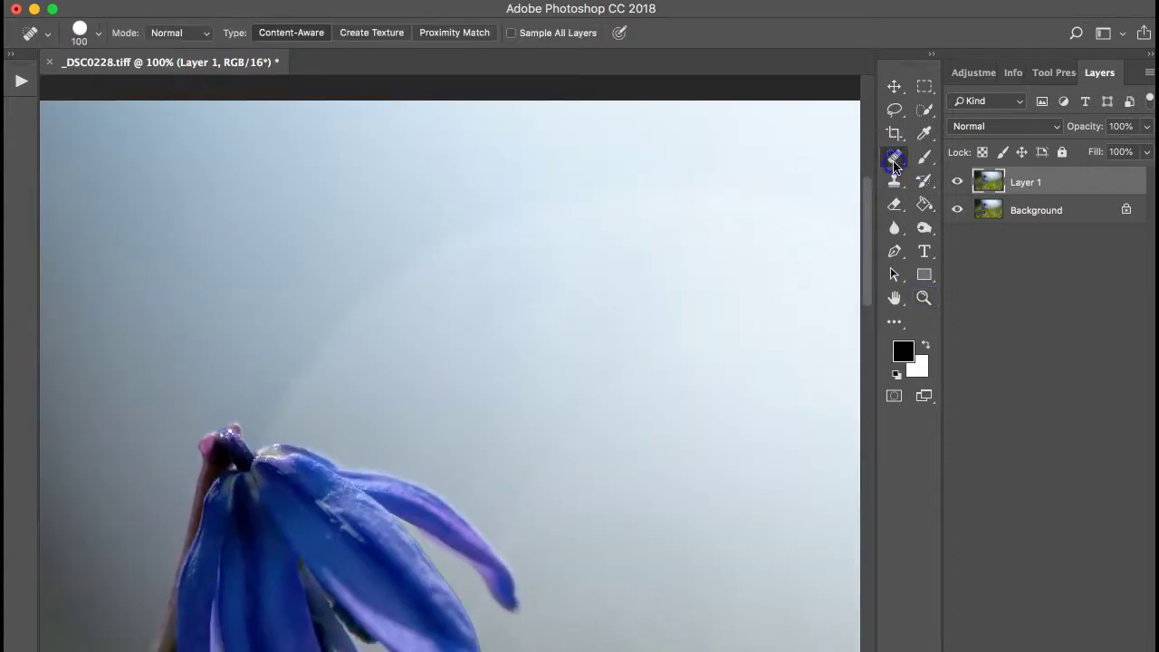
pyautogui.moveTo(461, 290); pyautogui.dragTo(532, 235)
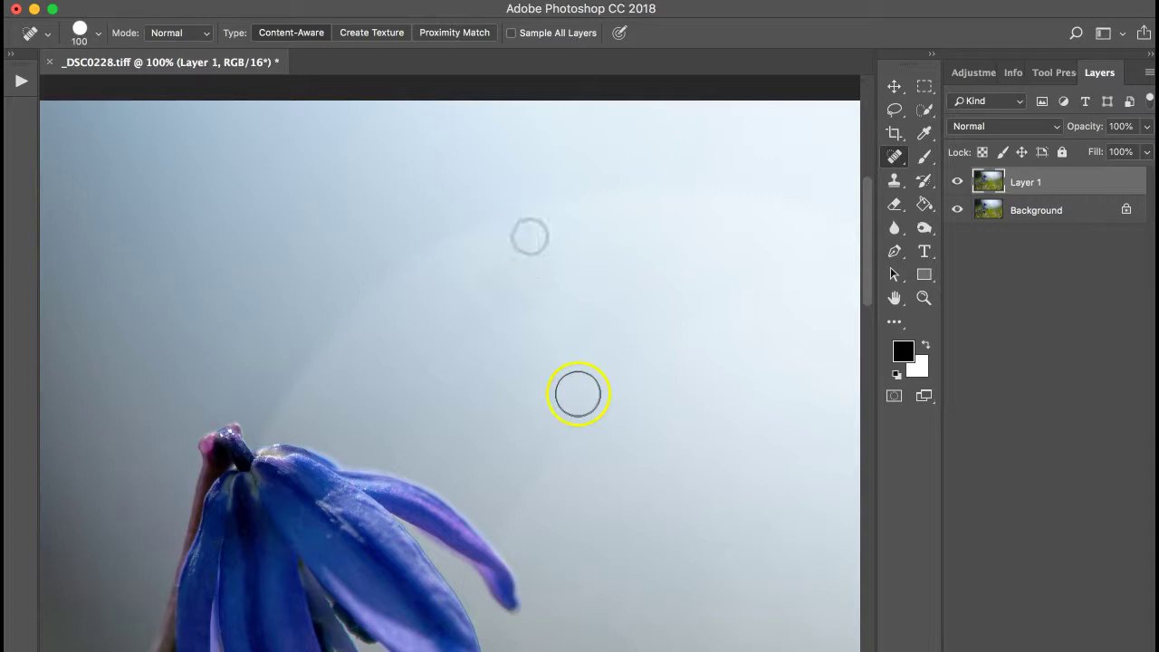
# - Examine the background around the light circle and leaf-shaped shadows for remaining flaws, both close up and in the whole image
pyautogui.scroll(-10, 808, 308)
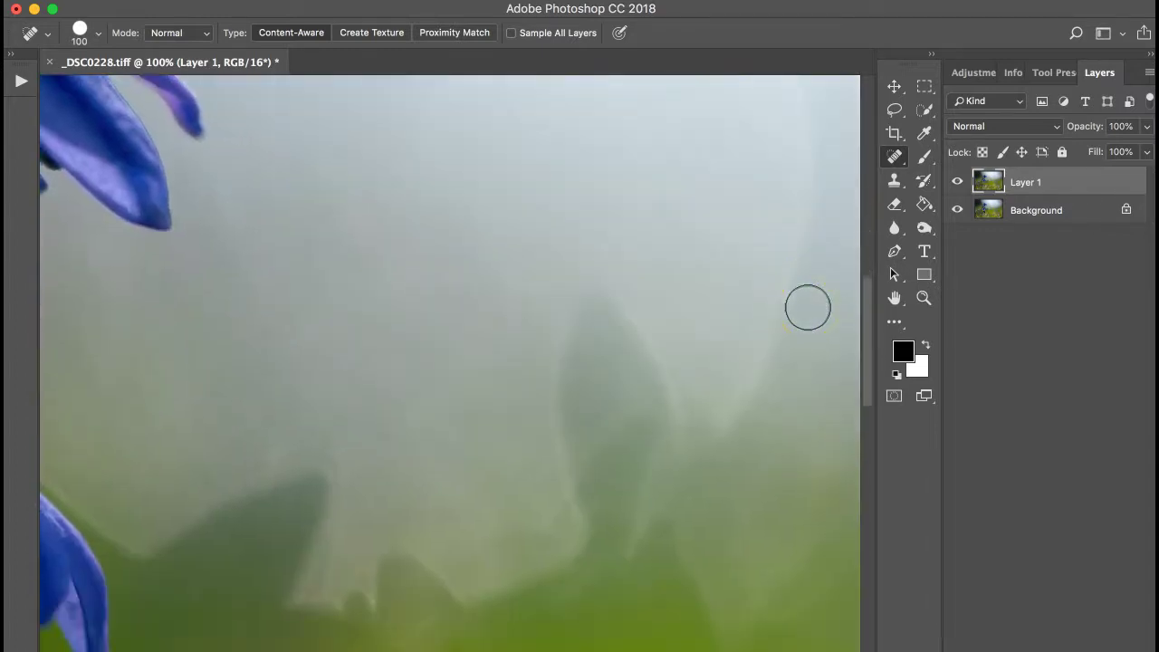
pyautogui.click(475, 436)
pyautogui.hscroll(-7, 474, 435)
pyautogui.hscroll(6, 474, 436)
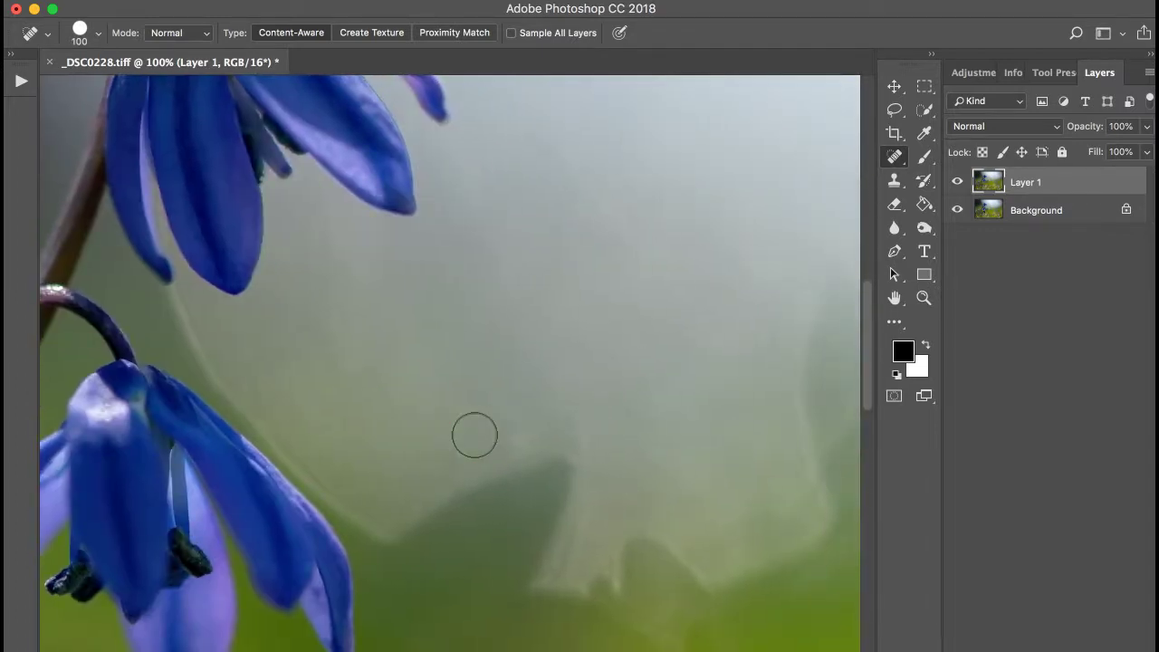
pyautogui.scroll(2, 474, 436)
pyautogui.scroll(3, 475, 435)
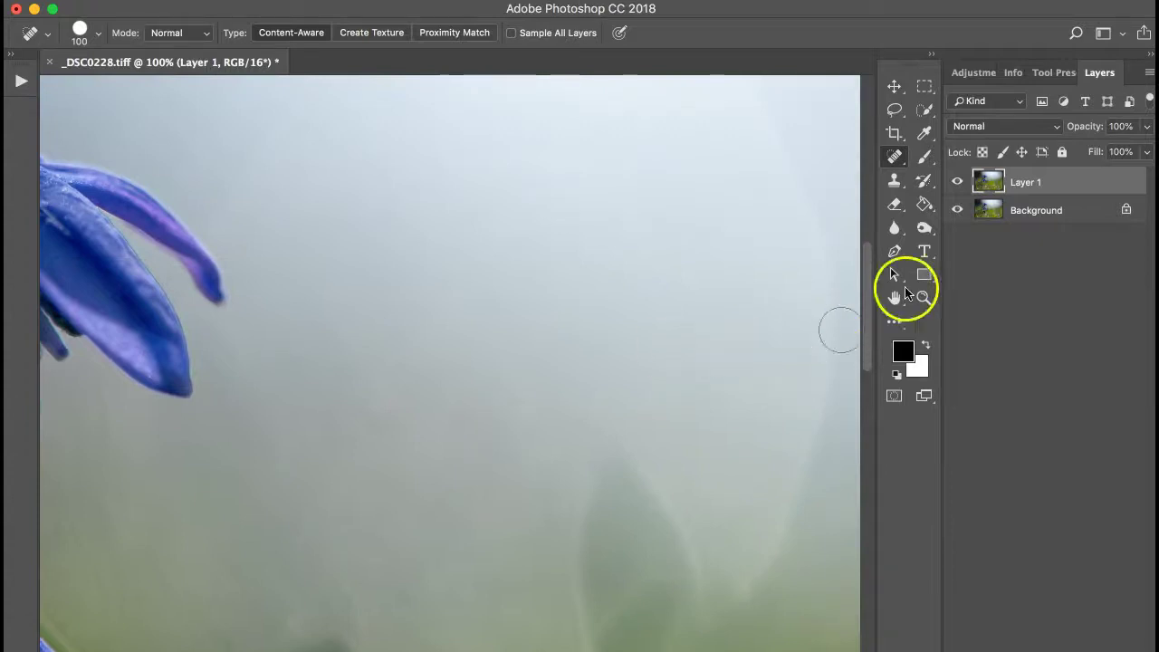
pyautogui.click(924, 297)
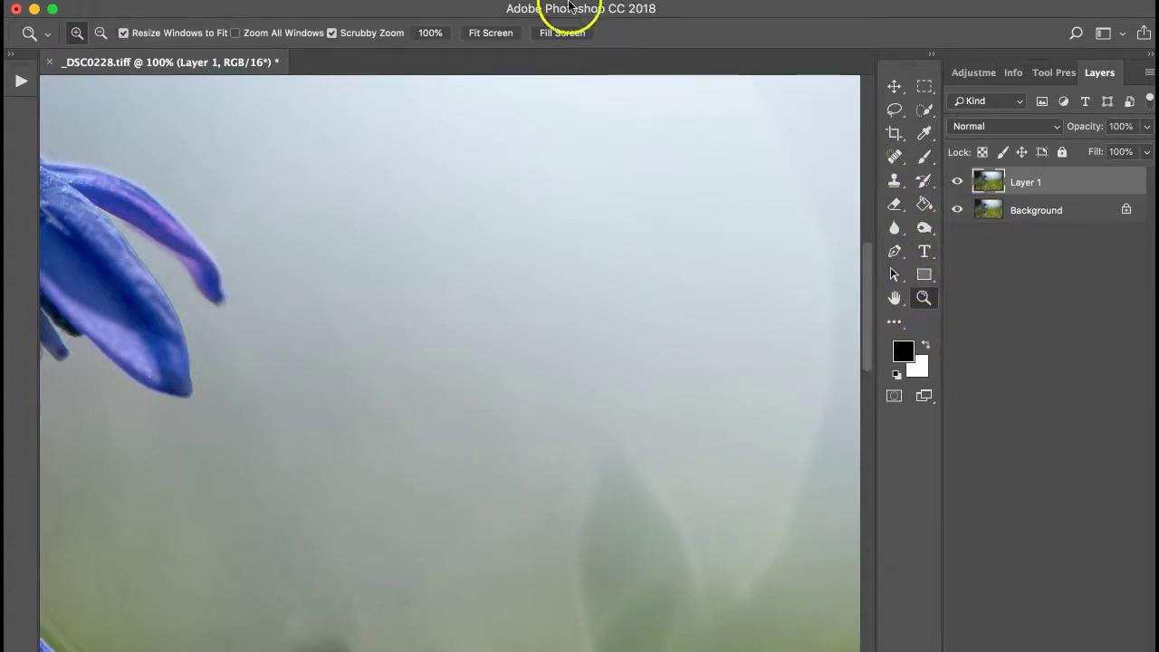
pyautogui.click(475, 34)
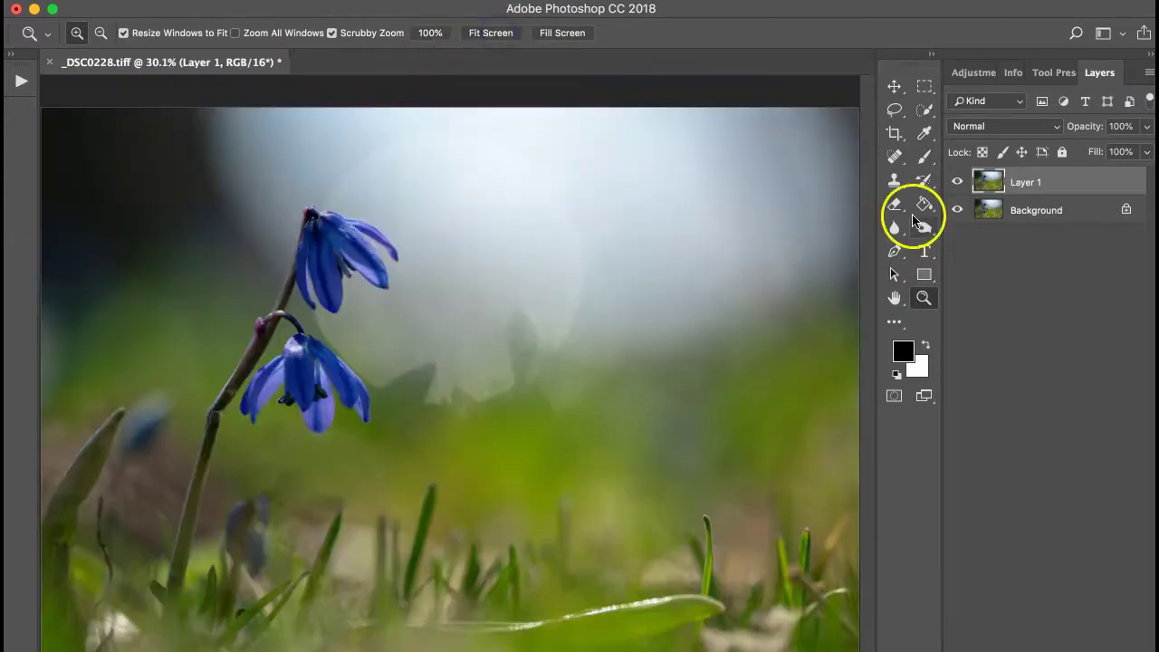
pyautogui.click(512, 313)
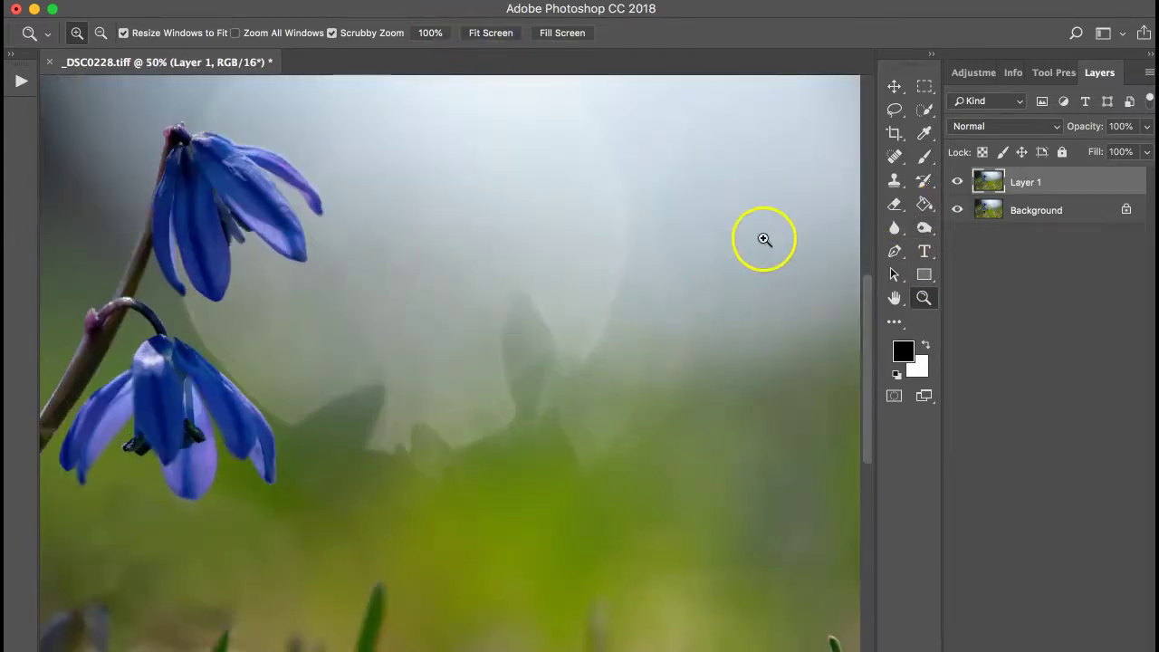
pyautogui.click(509, 35)
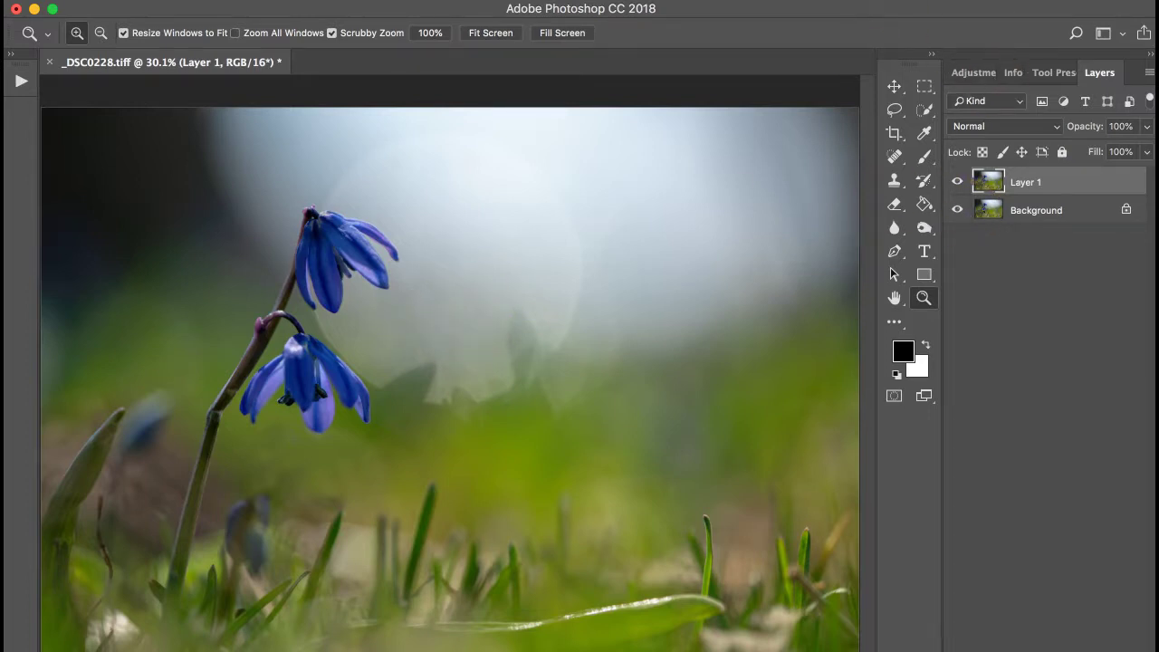
# - Duplicate the retouched layer and apply a Gaussian Blur with a 9.3-pixel radius to the copy
pyautogui.press('super+j')
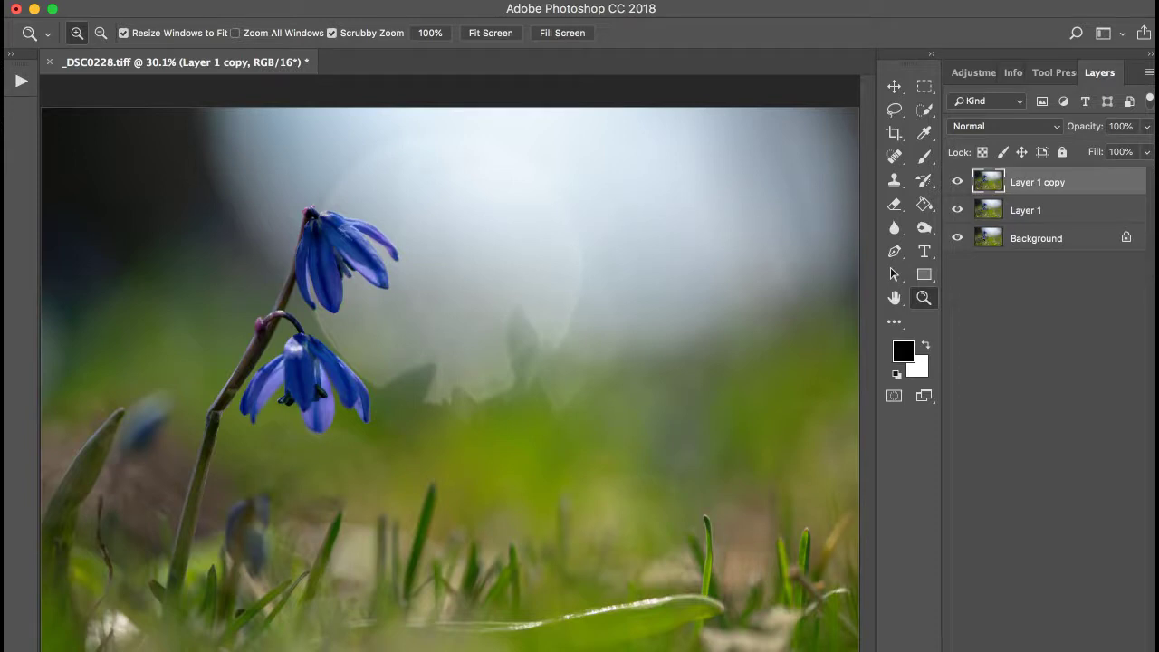
pyautogui.click(367, 1)
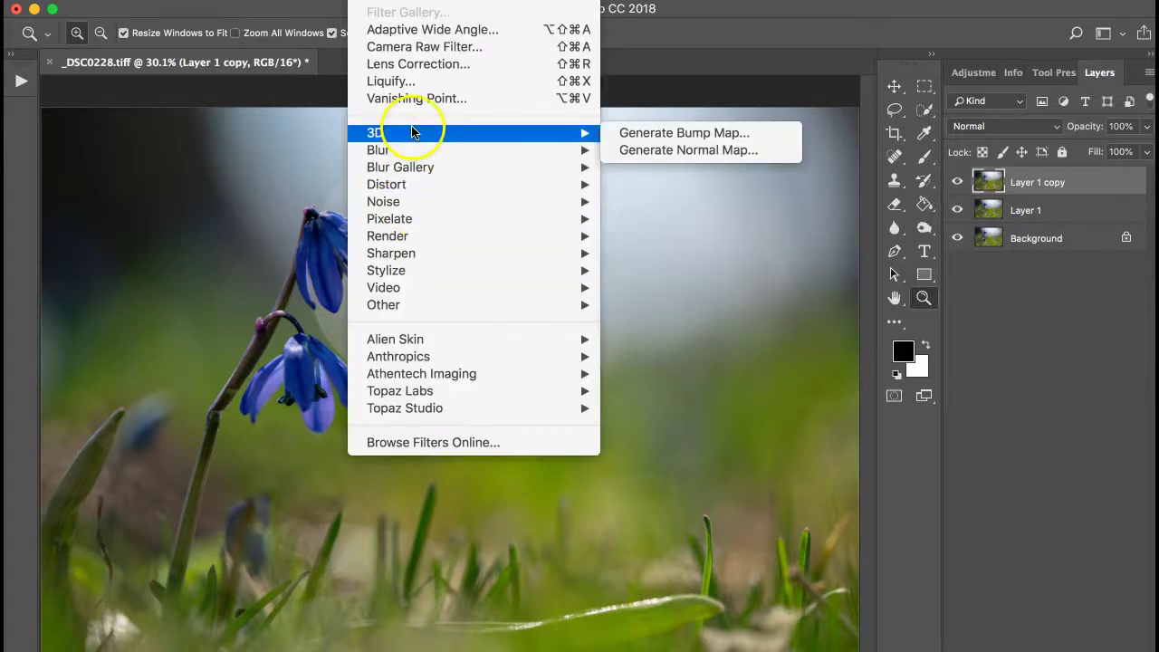
pyautogui.moveTo(426, 156)
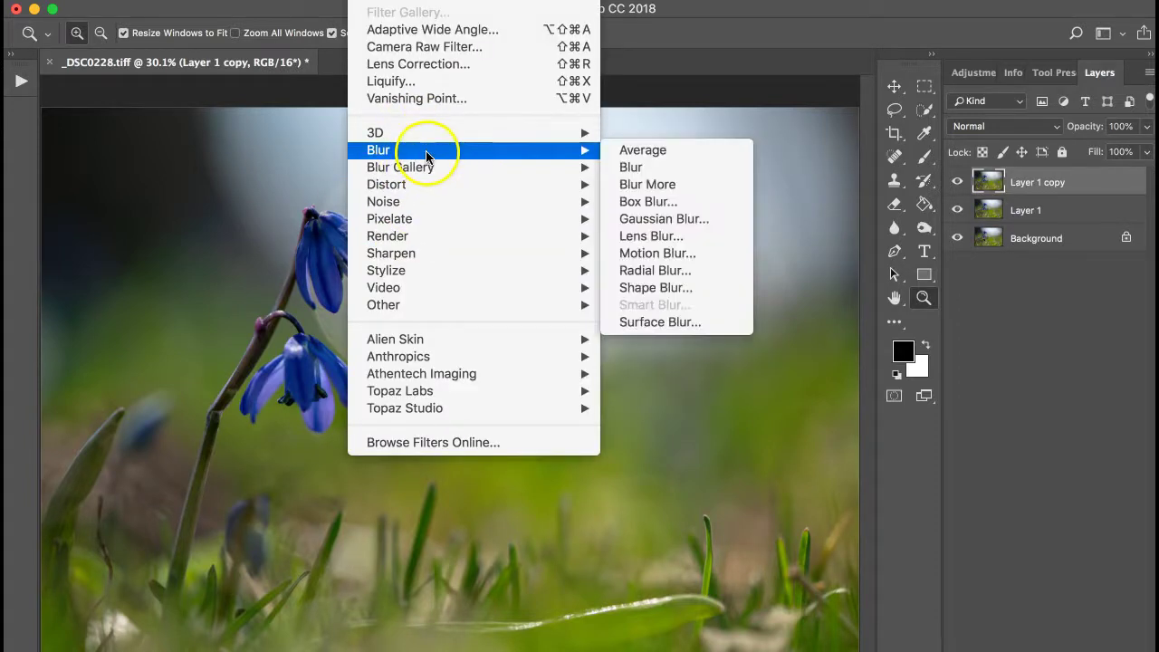
pyautogui.click(711, 218)
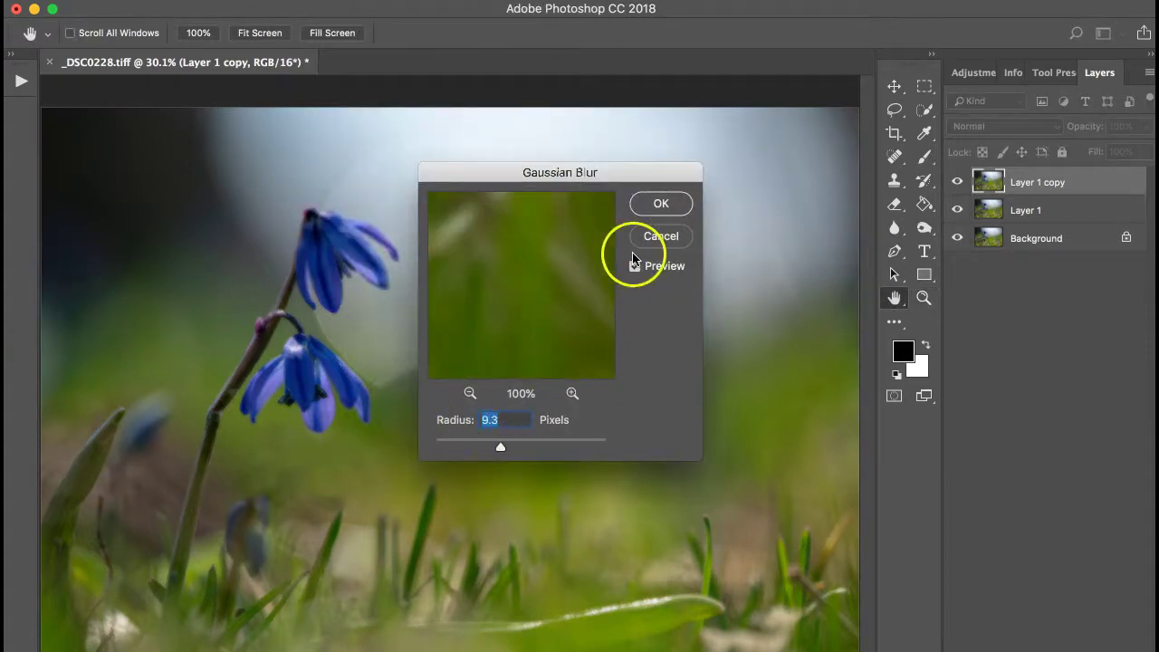
pyautogui.click(674, 203)
pyautogui.press('z')
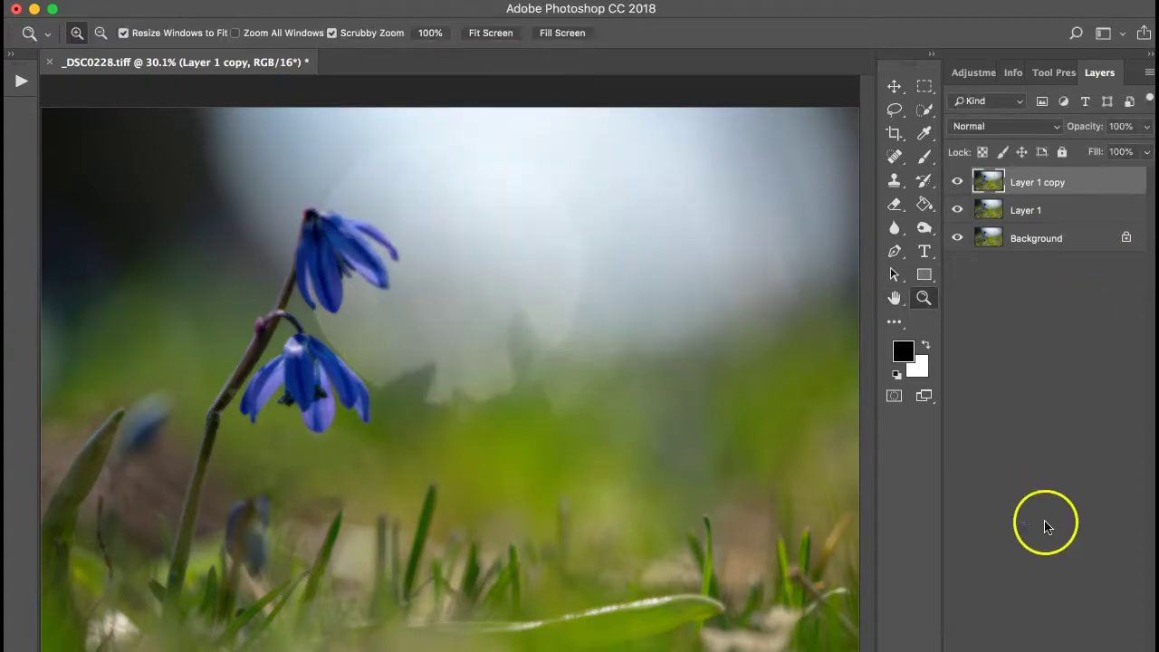
# - Add a black mask to the blurred layer and reveal the blur over the bright background with a 700-pixel white brush
pyautogui.click(1039, 649)
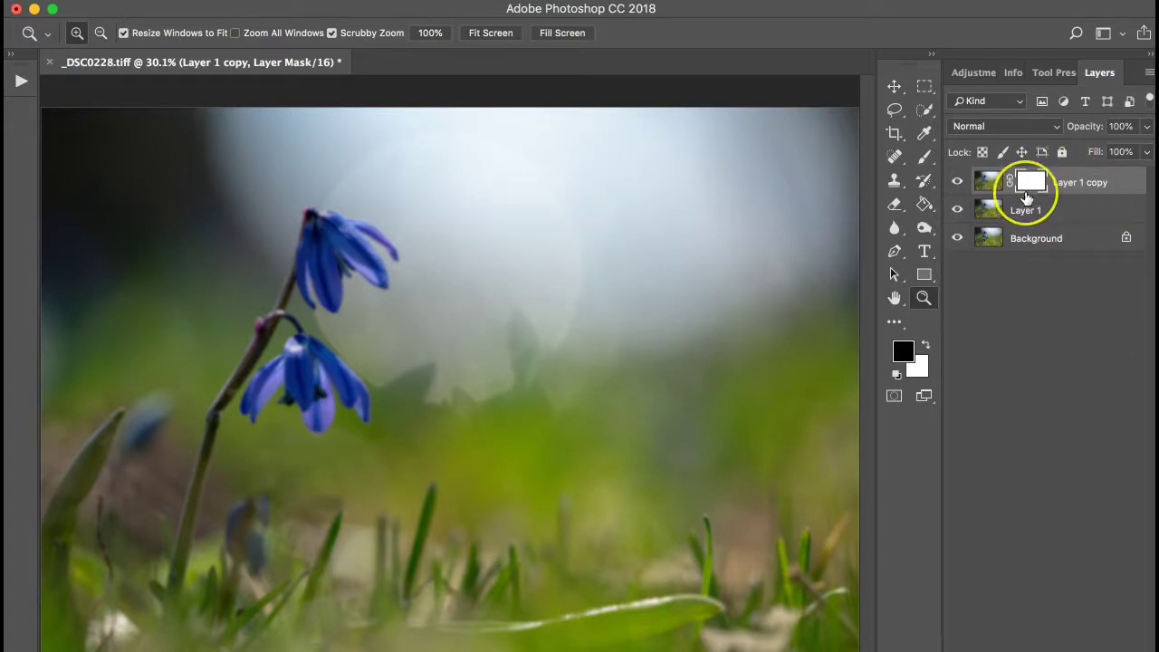
pyautogui.press('super+i')
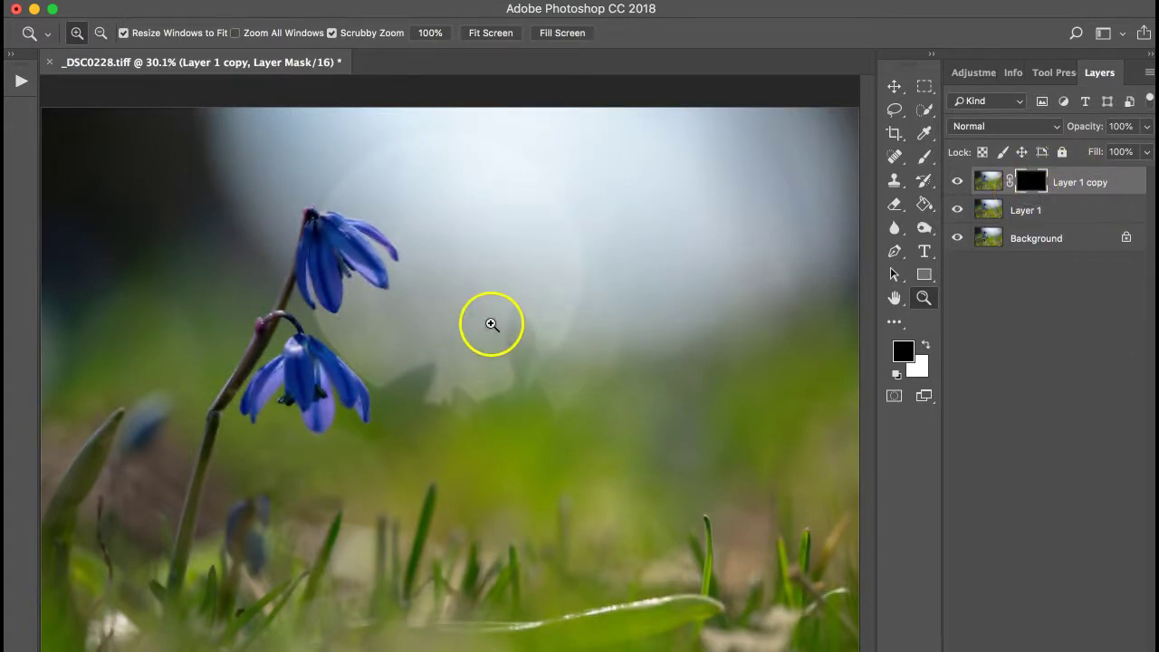
pyautogui.press('b')
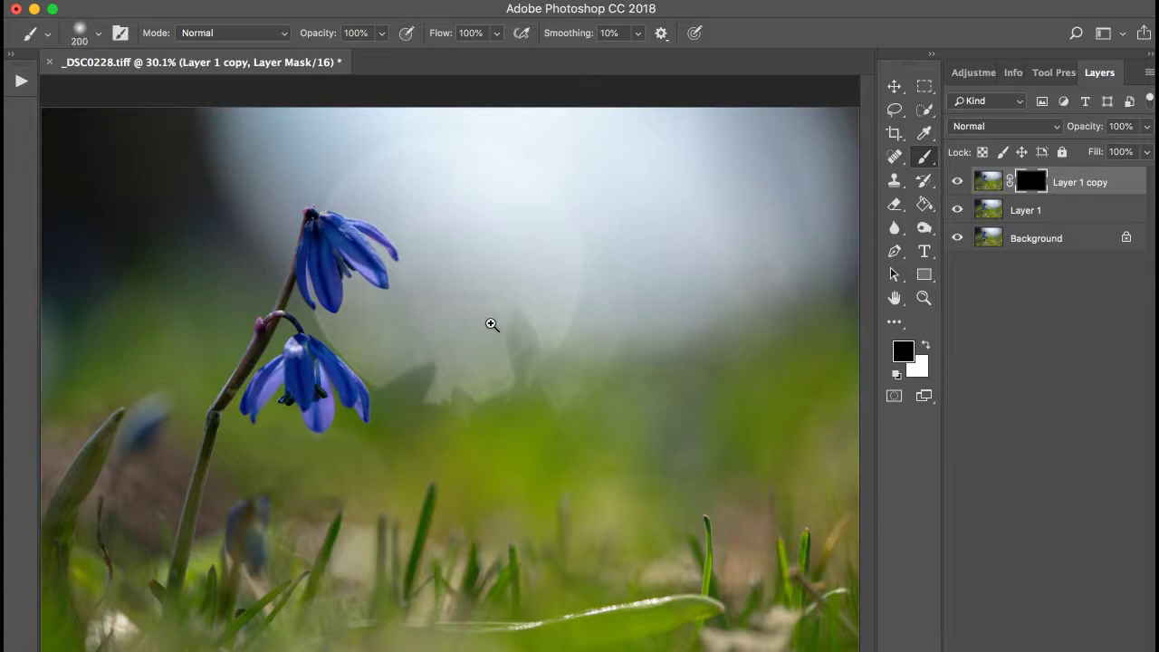
pyautogui.press('x')
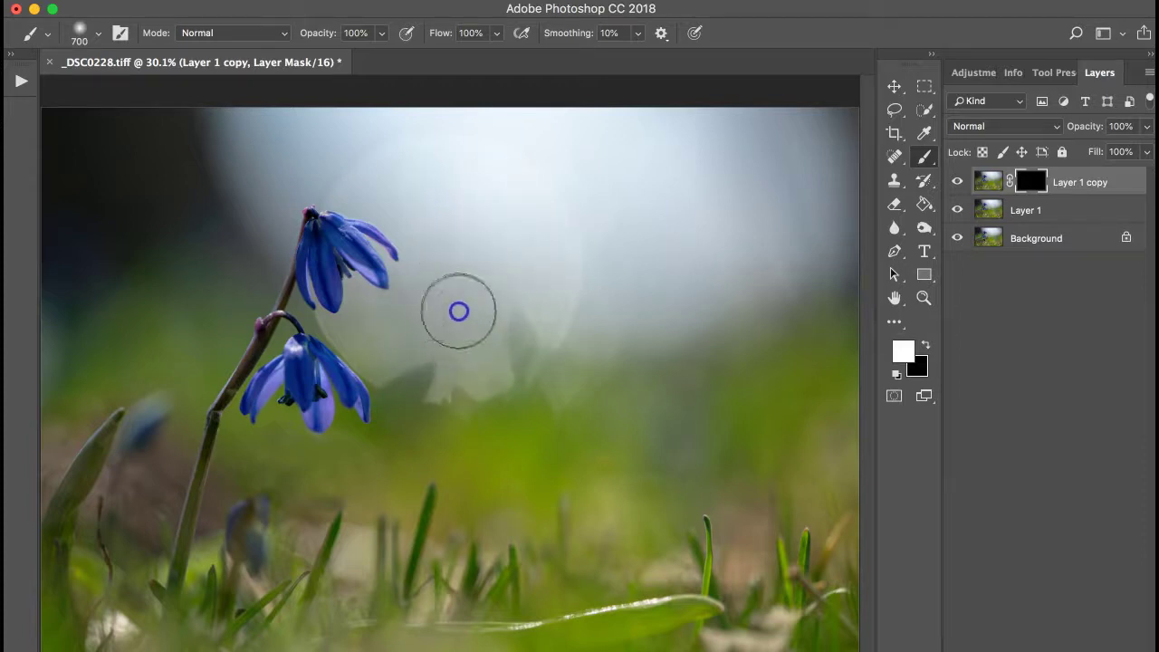
pyautogui.moveTo(382, 335); pyautogui.dragTo(338, 329)
# - Paint the blur into the pale background between the two flowers, close to the petals, with a 175-pixel white brush on the mask
pyautogui.click(924, 298)
pyautogui.click(339, 329)
pyautogui.press('b')
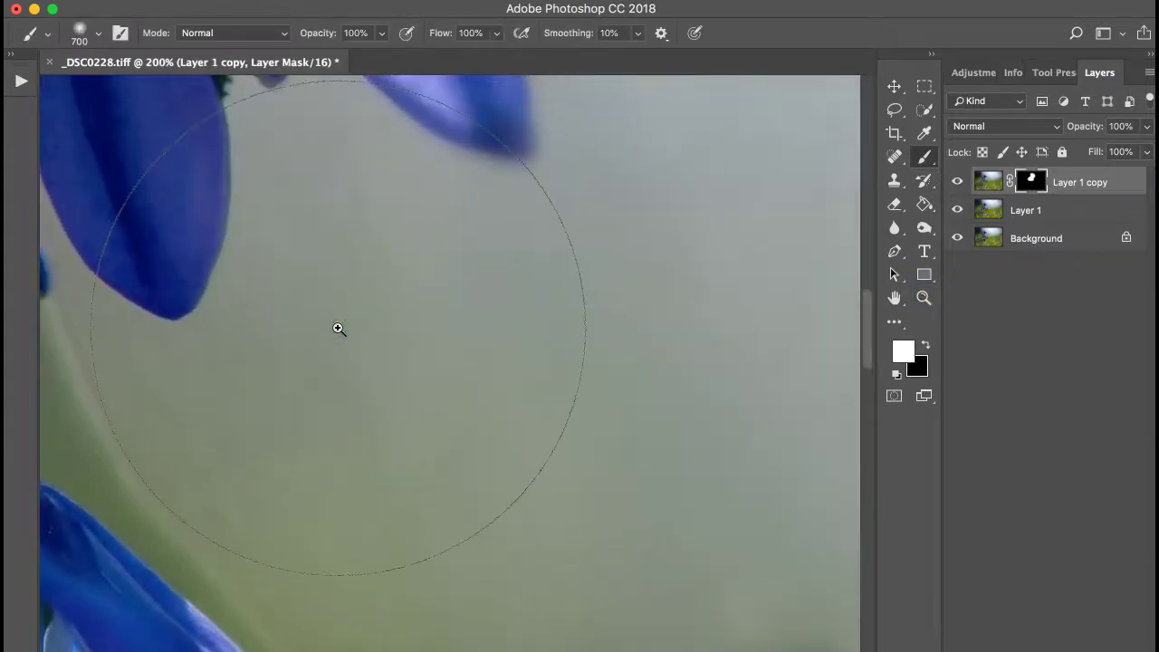
pyautogui.press('[')
pyautogui.press('[')
pyautogui.press('[')
pyautogui.moveTo(256, 378)
pyautogui.mouseDown()
pyautogui.moveTo(129, 386)
pyautogui.moveTo(256, 488)
pyautogui.moveTo(256, 516)
pyautogui.mouseUp()
pyautogui.click(226, 453)
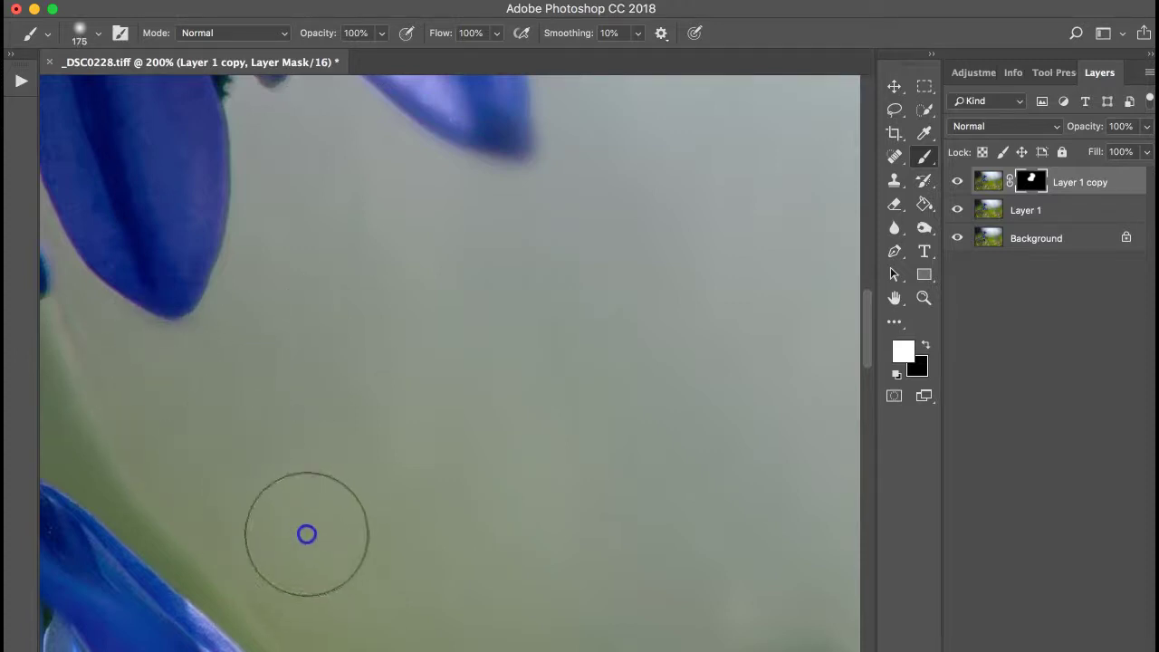
pyautogui.click(344, 191)
pyautogui.scroll(-5, 471, 339)
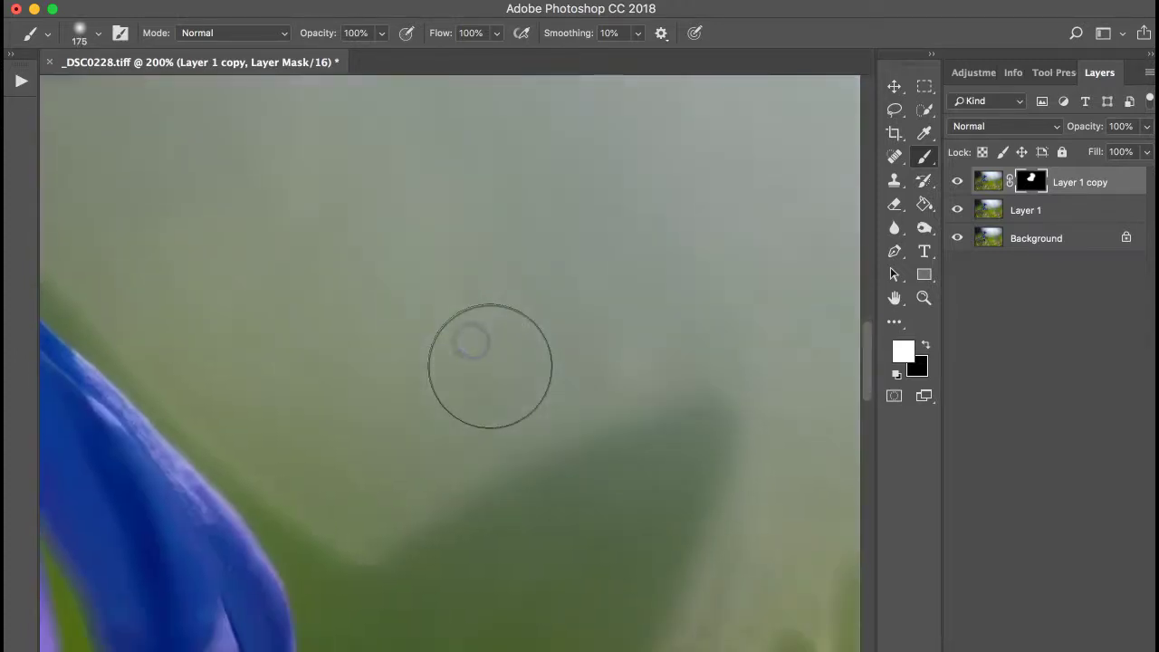
pyautogui.click(294, 424)
pyautogui.click(419, 341)
# - Reveal the blur on the mask around the small leaf-shaped shadows and along the edges of the tall one
pyautogui.hscroll(5, 530, 264)
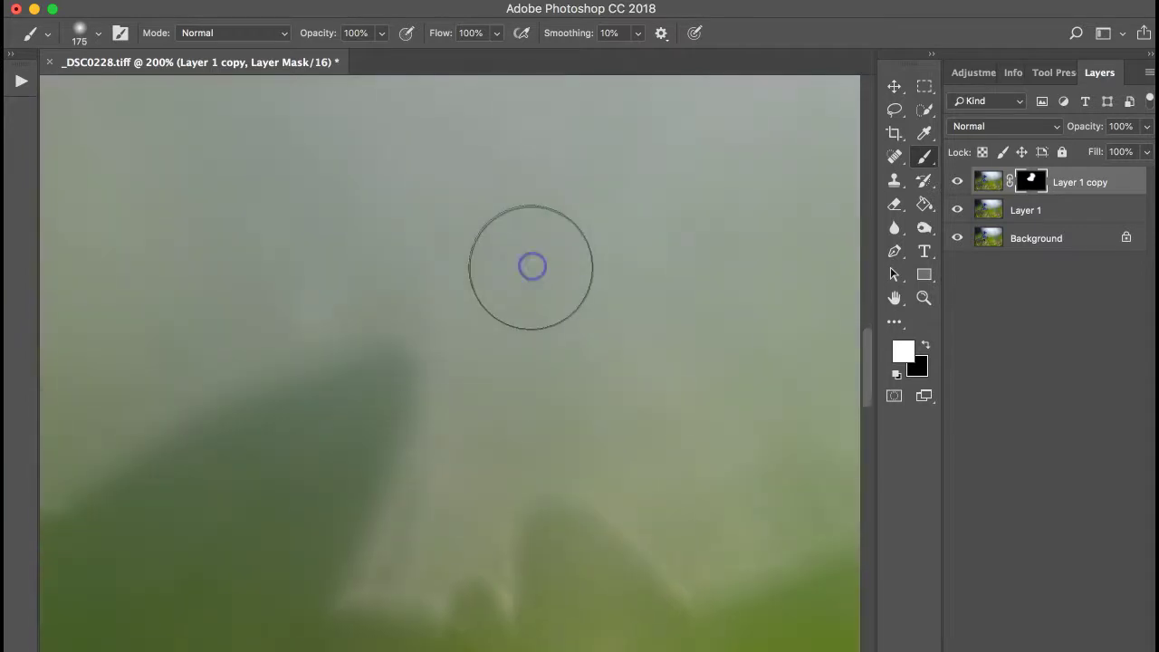
pyautogui.click(531, 443)
pyautogui.click(679, 514)
pyautogui.hscroll(5, 685, 489)
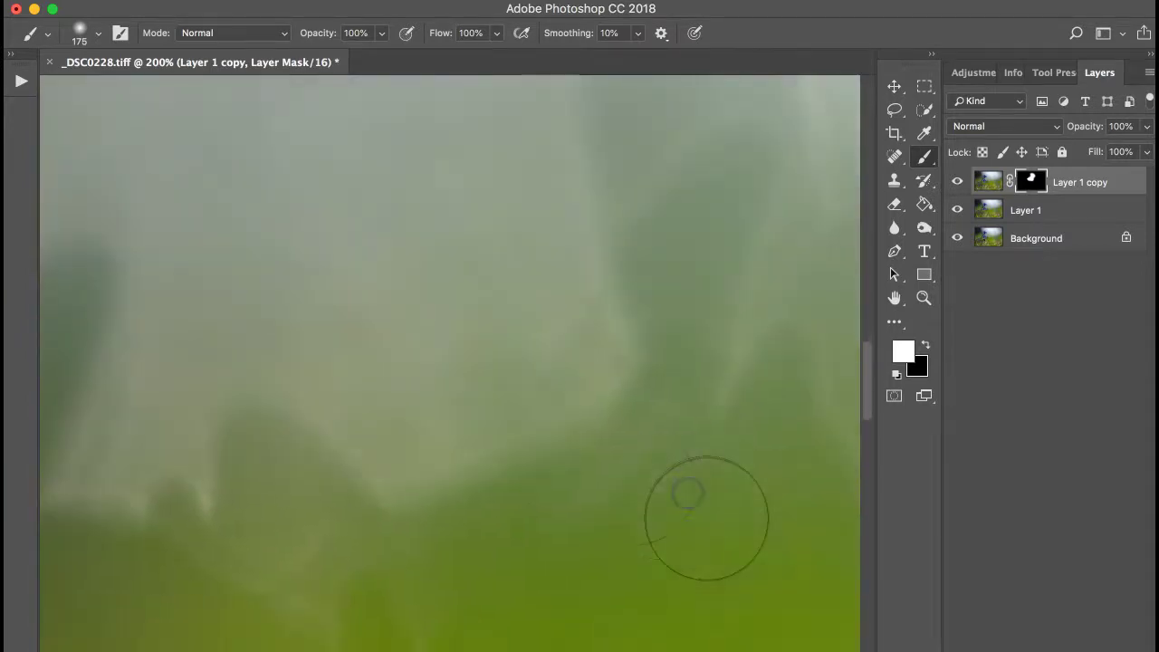
pyautogui.click(561, 242)
pyautogui.scroll(5, 552, 228)
pyautogui.click(561, 398)
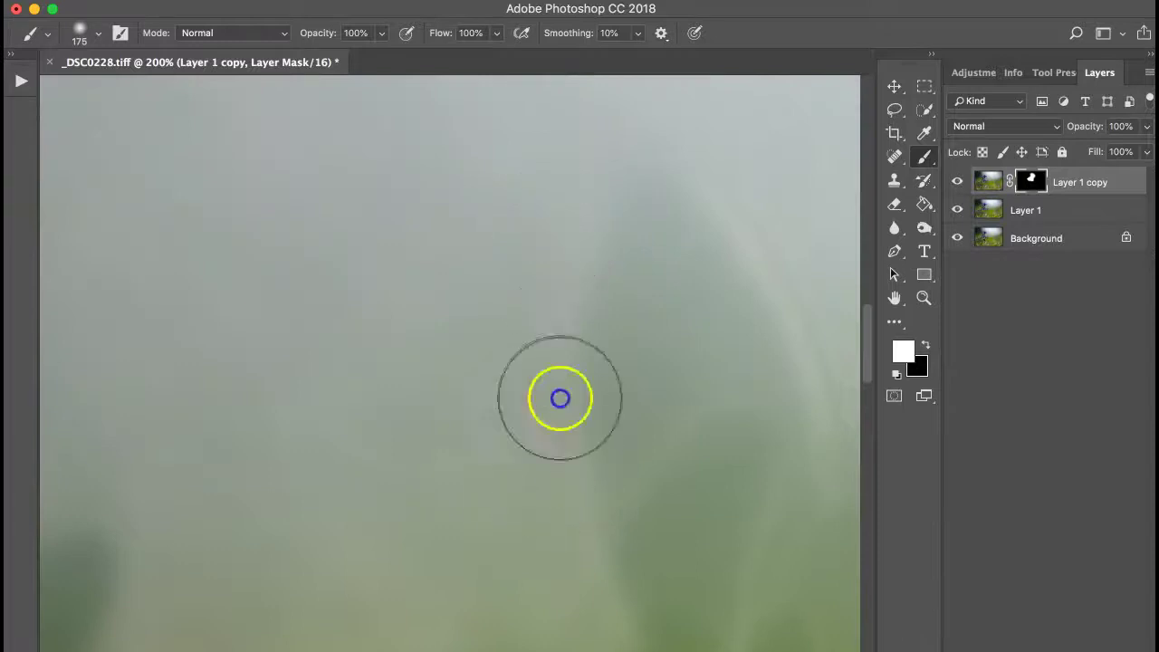
pyautogui.hscroll(5, 593, 255)
pyautogui.click(508, 208)
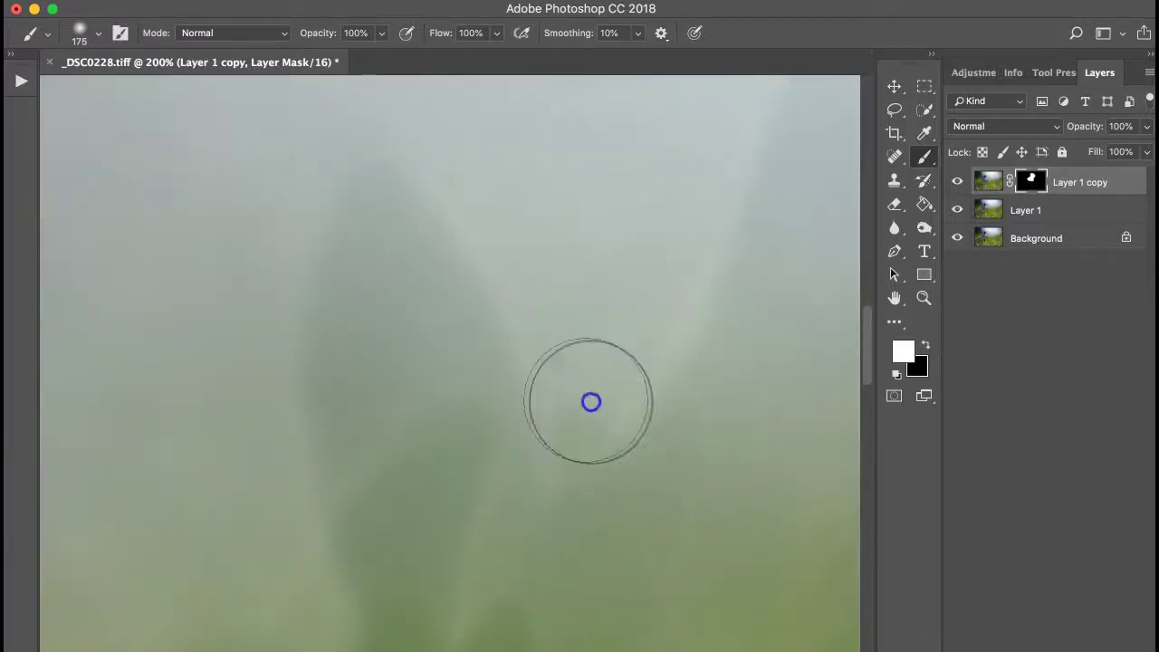
# - Paint the mask white over the pale background above the tall leaf shadow and between the leaf shadows
pyautogui.scroll(5, 624, 313)
pyautogui.click(468, 437)
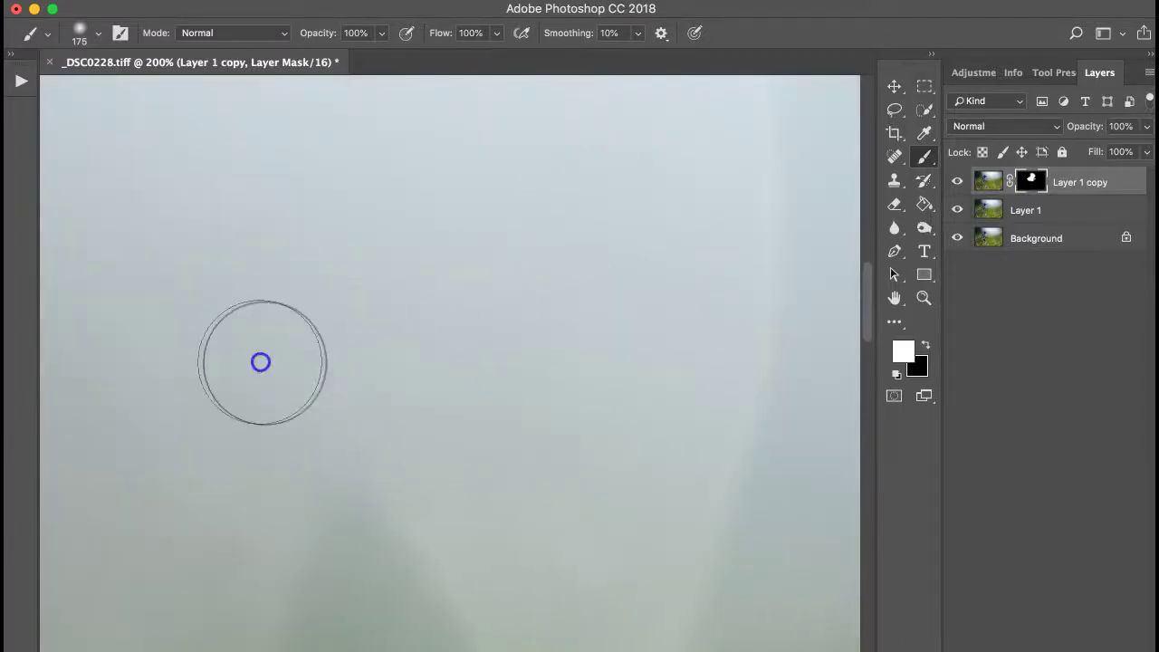
pyautogui.click(403, 316)
pyautogui.scroll(-5, 405, 316)
pyautogui.click(391, 412)
pyautogui.click(300, 440)
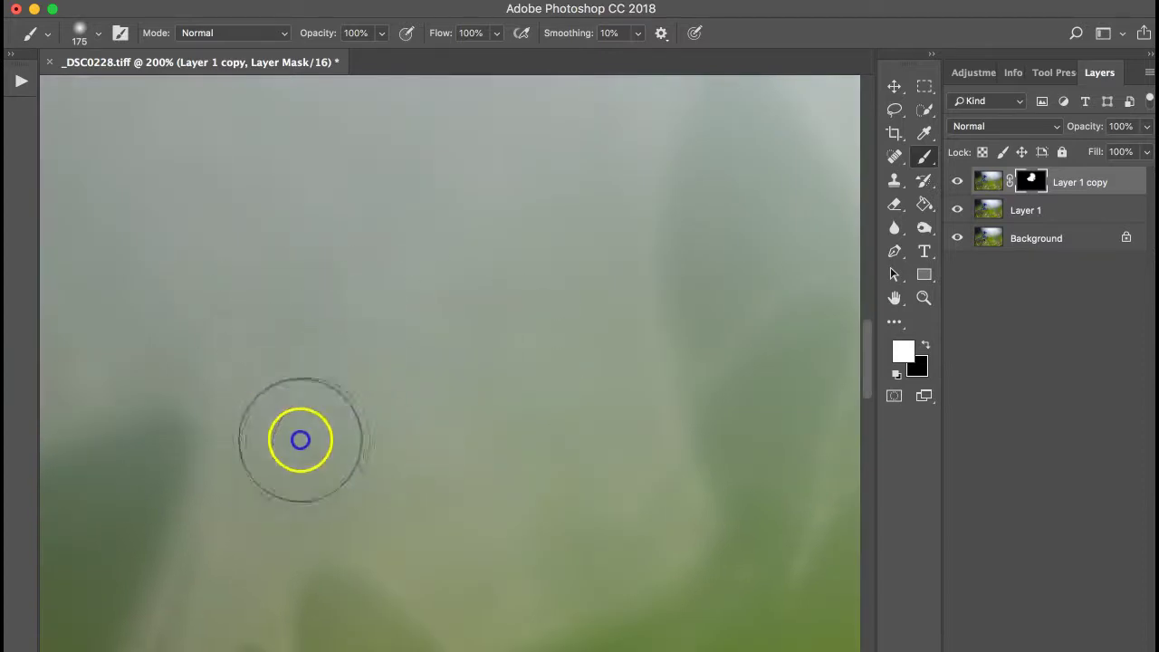
# - Soften the edges of the broad leaf shadow beside the lower flower by painting white on the blur layer's mask
pyautogui.scroll(-5, 354, 399)
pyautogui.click(355, 379)
pyautogui.scroll(5, 356, 379)
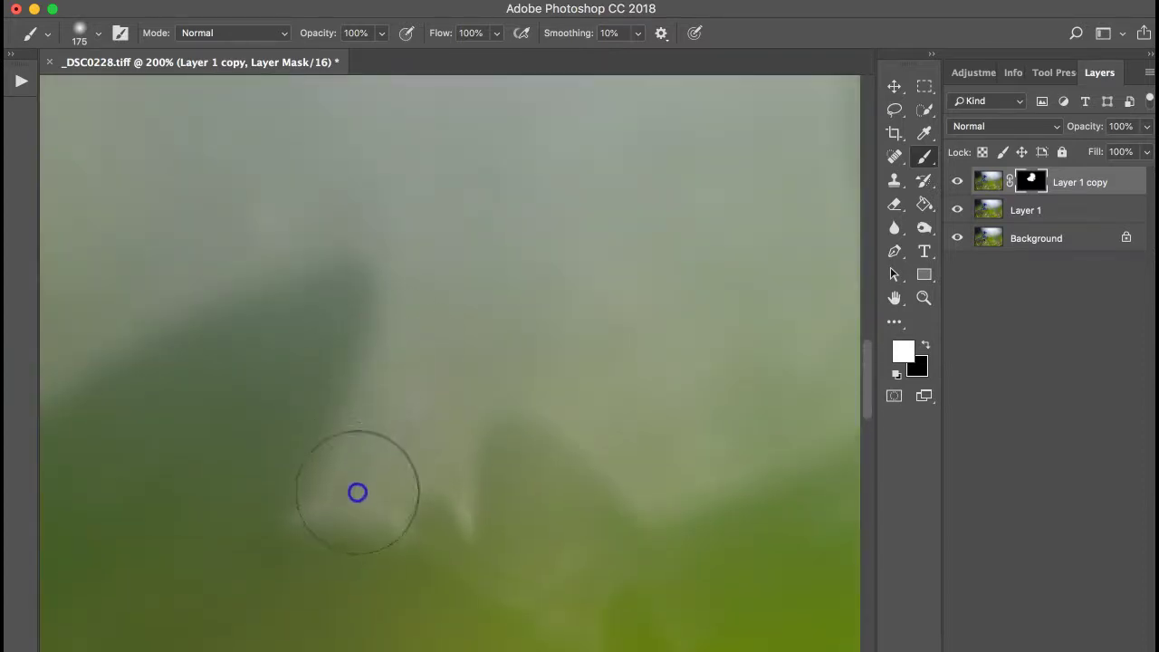
pyautogui.moveTo(357, 492)
pyautogui.mouseDown()
pyautogui.moveTo(381, 446)
pyautogui.moveTo(468, 423)
pyautogui.mouseUp()
pyautogui.hscroll(-5, 318, 194)
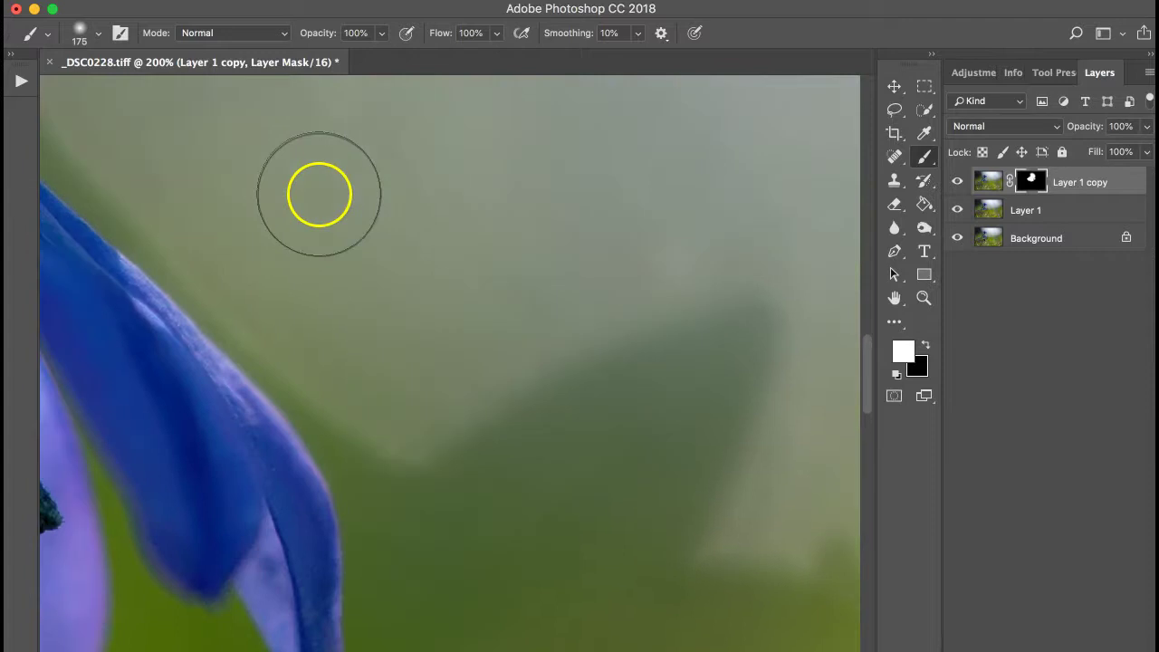
pyautogui.moveTo(517, 282); pyautogui.dragTo(609, 226)
pyautogui.click(923, 298)
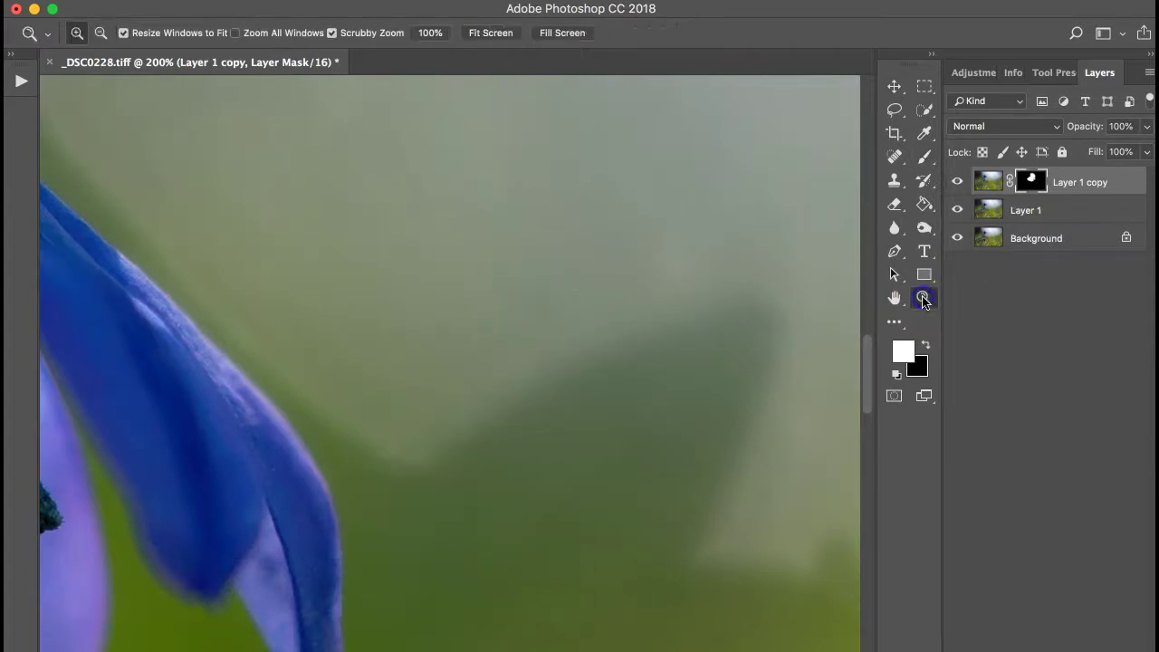
pyautogui.click(476, 38)
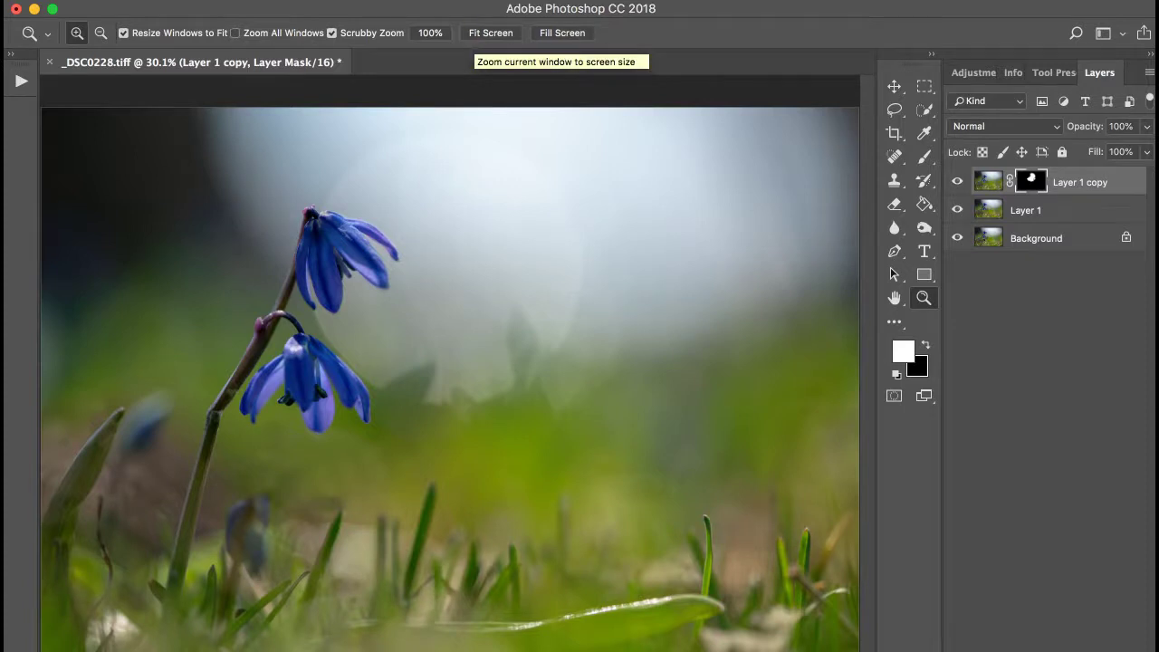
# - Stamp all visible layers into a new top layer and open it in the Alien Skin Exposure X3 filter
pyautogui.click(1130, 182)
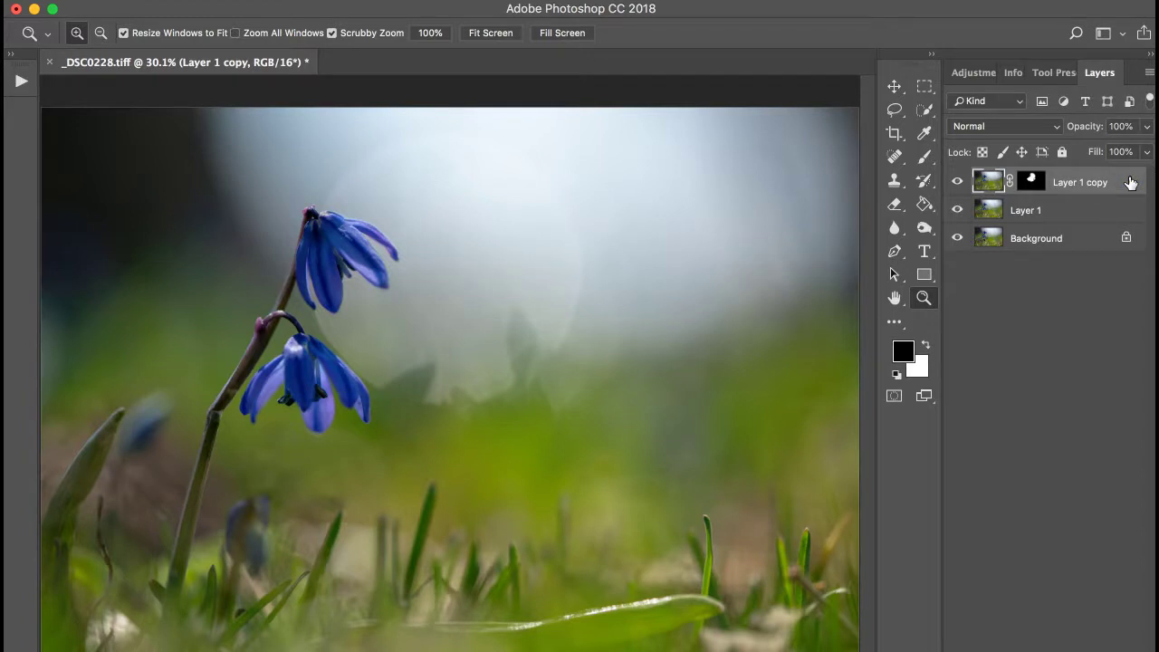
pyautogui.press('alt+shift+super+n')
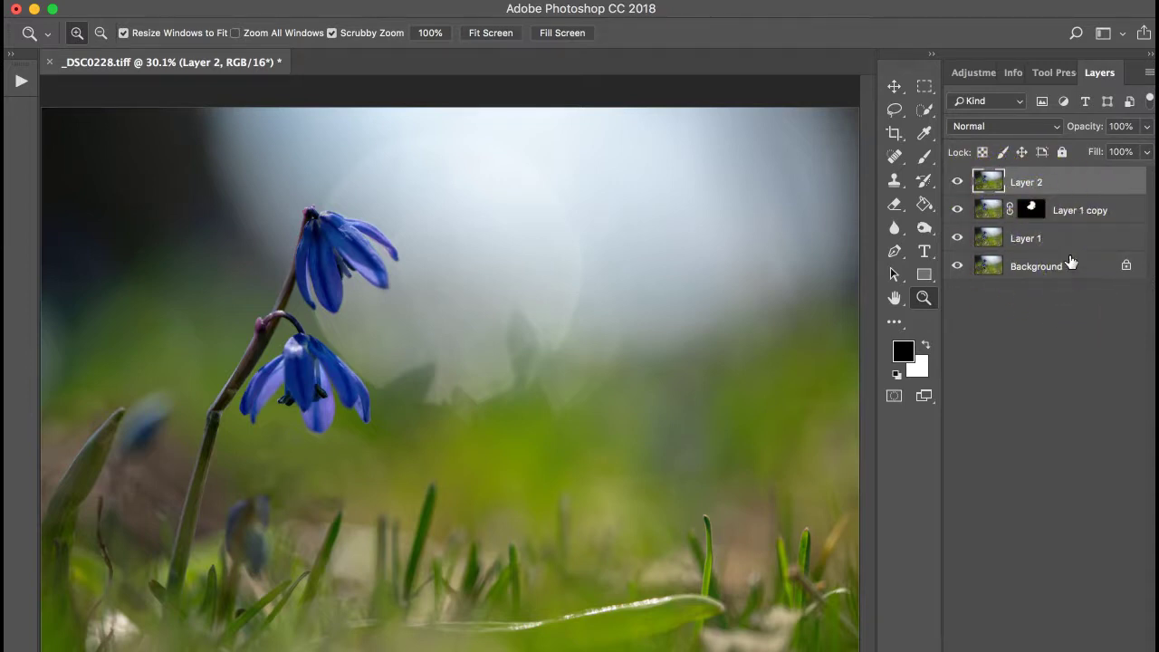
pyautogui.click(373, 1)
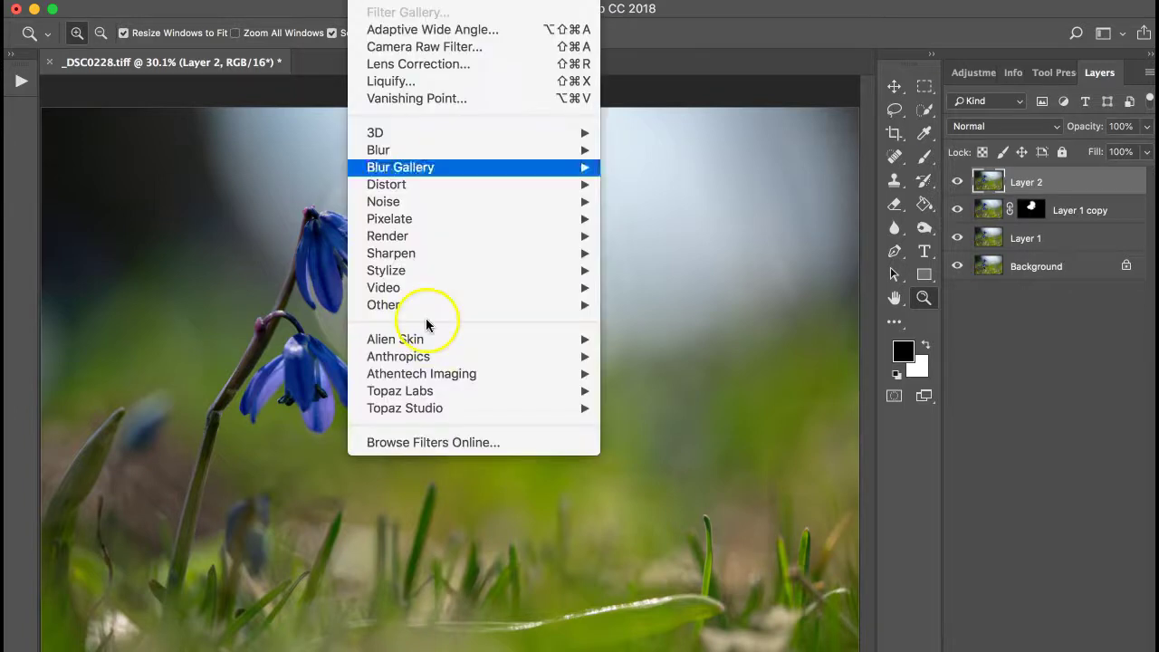
pyautogui.moveTo(428, 342)
pyautogui.click(687, 362)
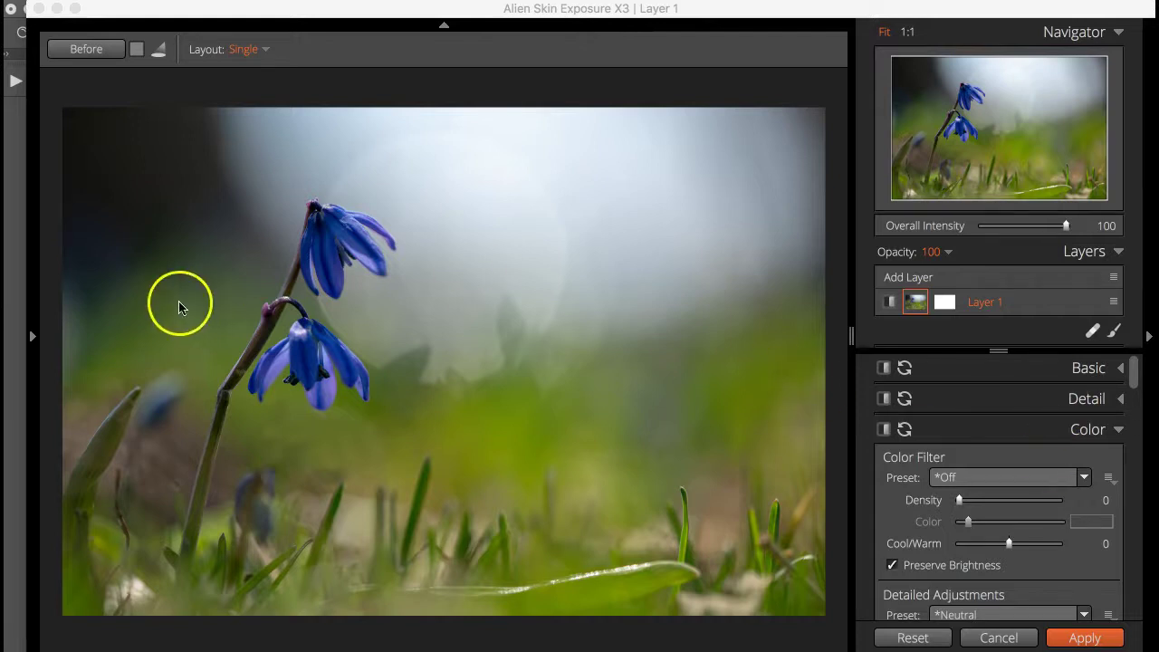
# - Apply the Kodachrome 35mm - Old user preset to the photo
pyautogui.click(32, 339)
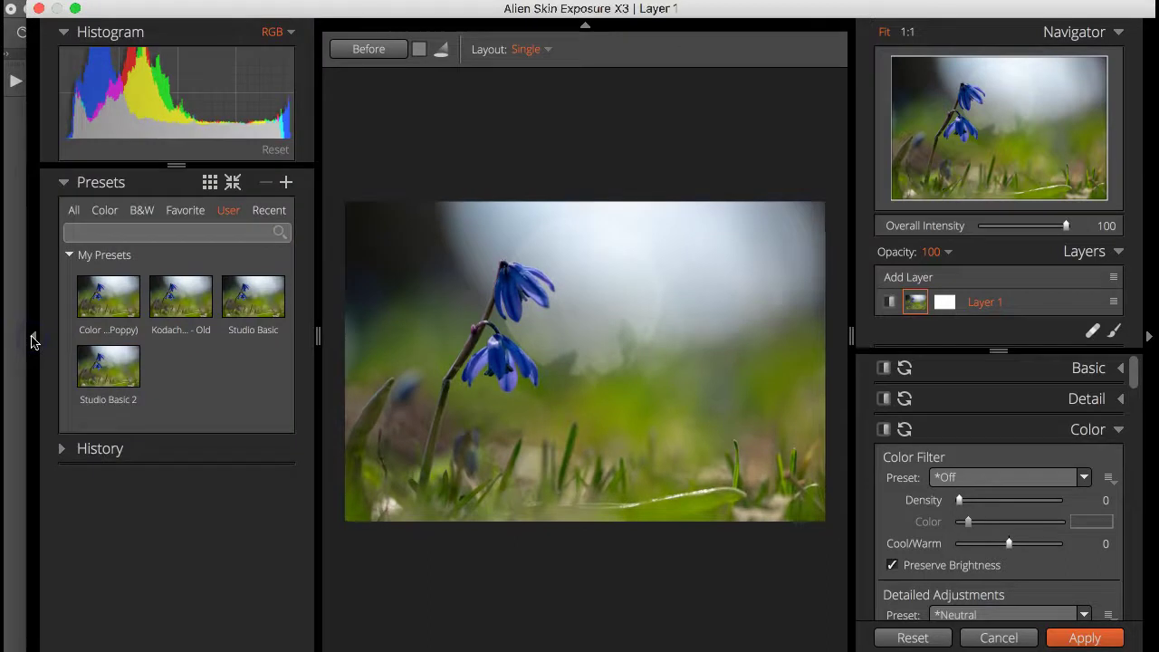
pyautogui.click(188, 298)
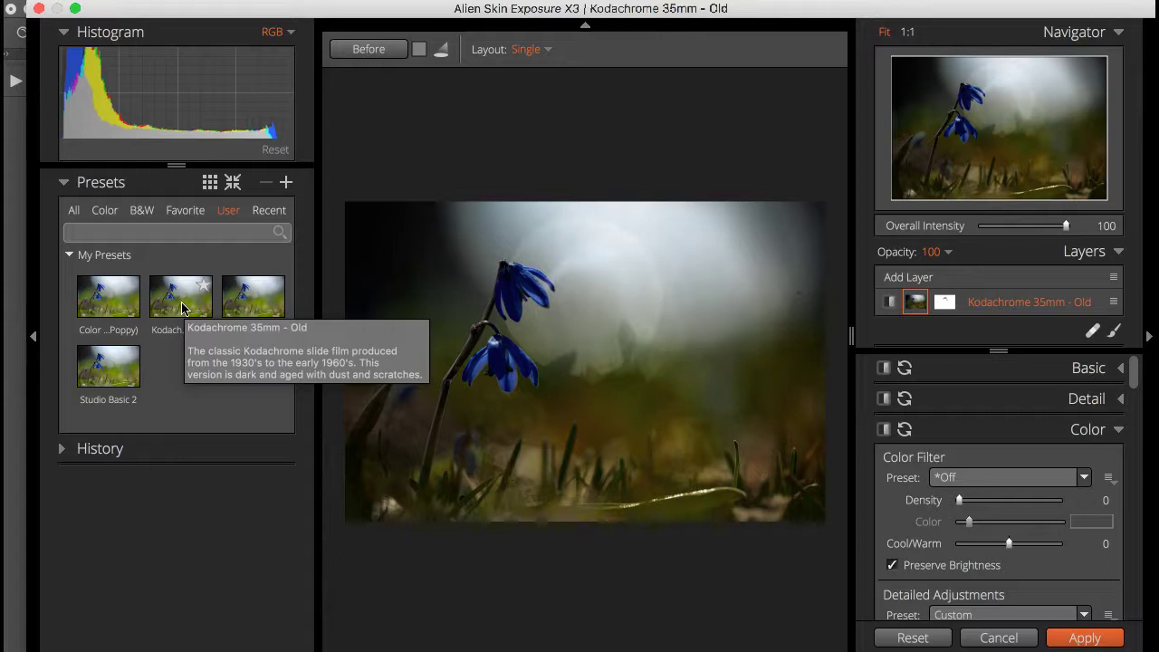
pyautogui.click(181, 308)
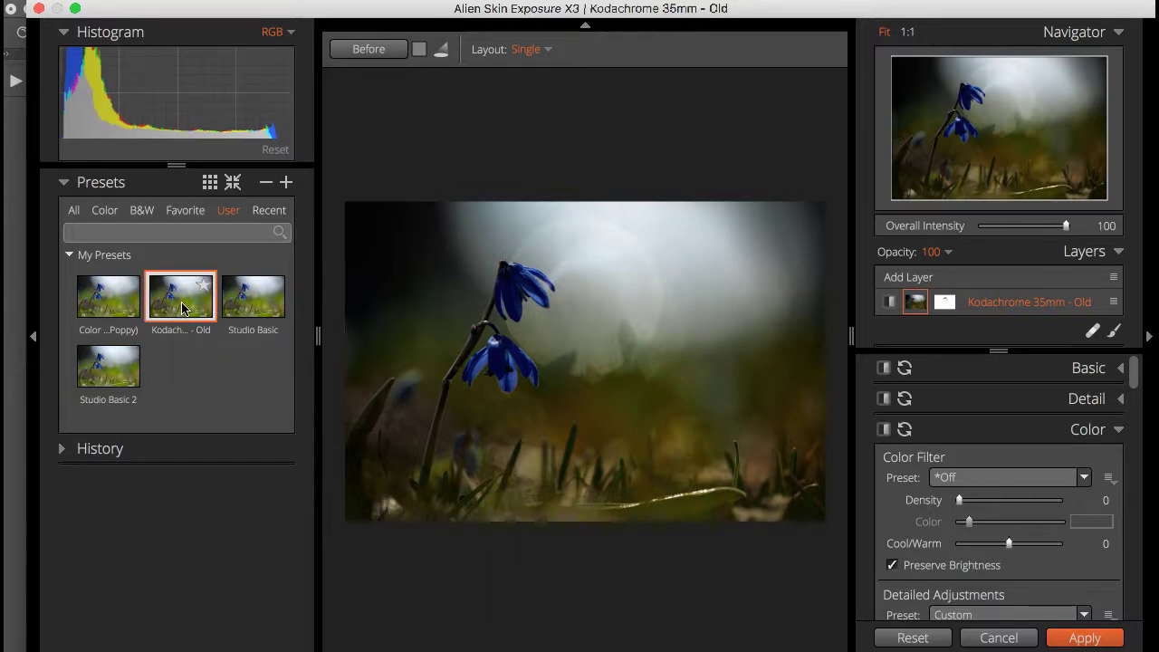
pyautogui.click(31, 336)
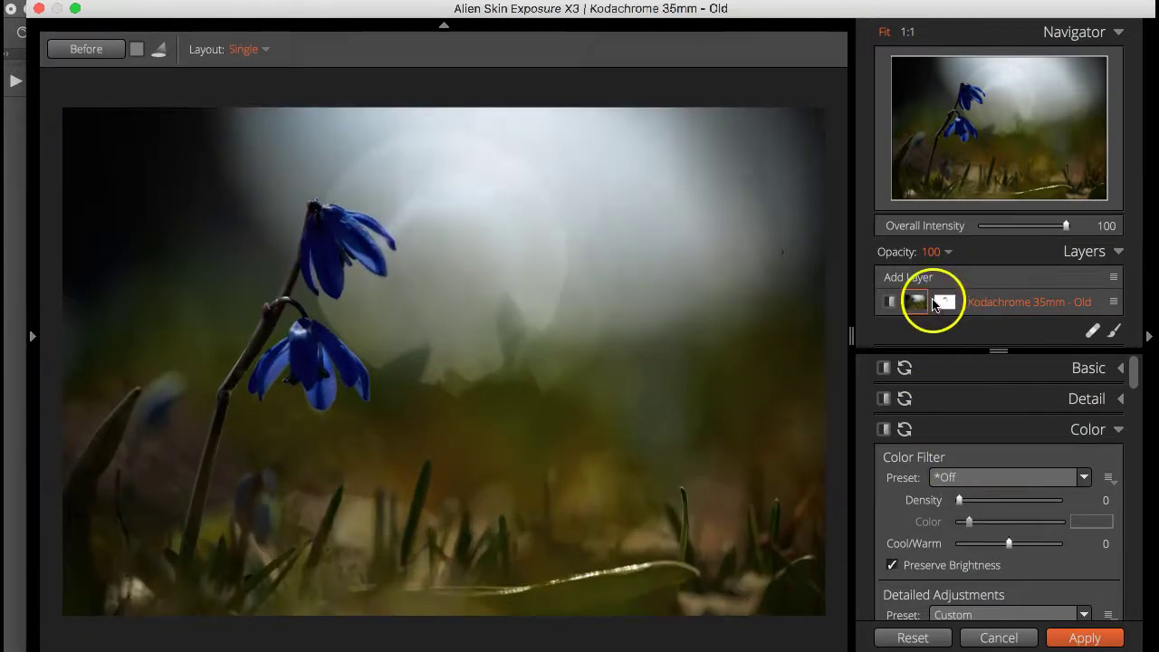
# - Clear the brushed area from the Kodachrome layer's mask so the preset covers the whole image
pyautogui.click(944, 302)
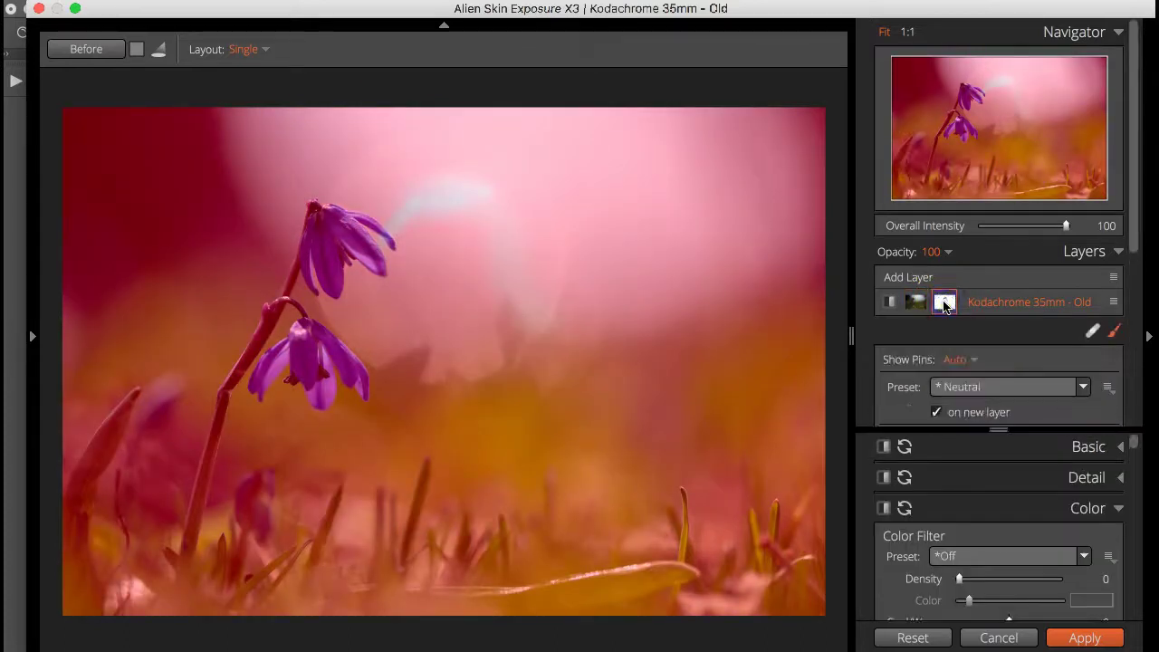
pyautogui.rightClick(944, 304)
pyautogui.click(957, 369)
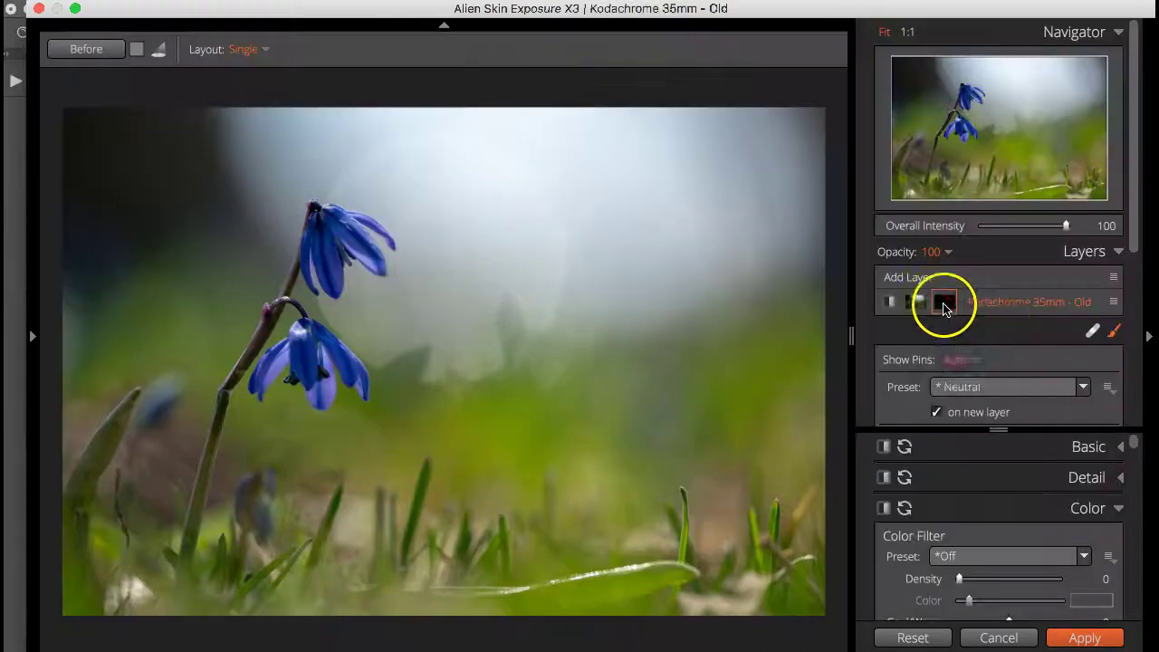
pyautogui.rightClick(942, 306)
pyautogui.click(960, 373)
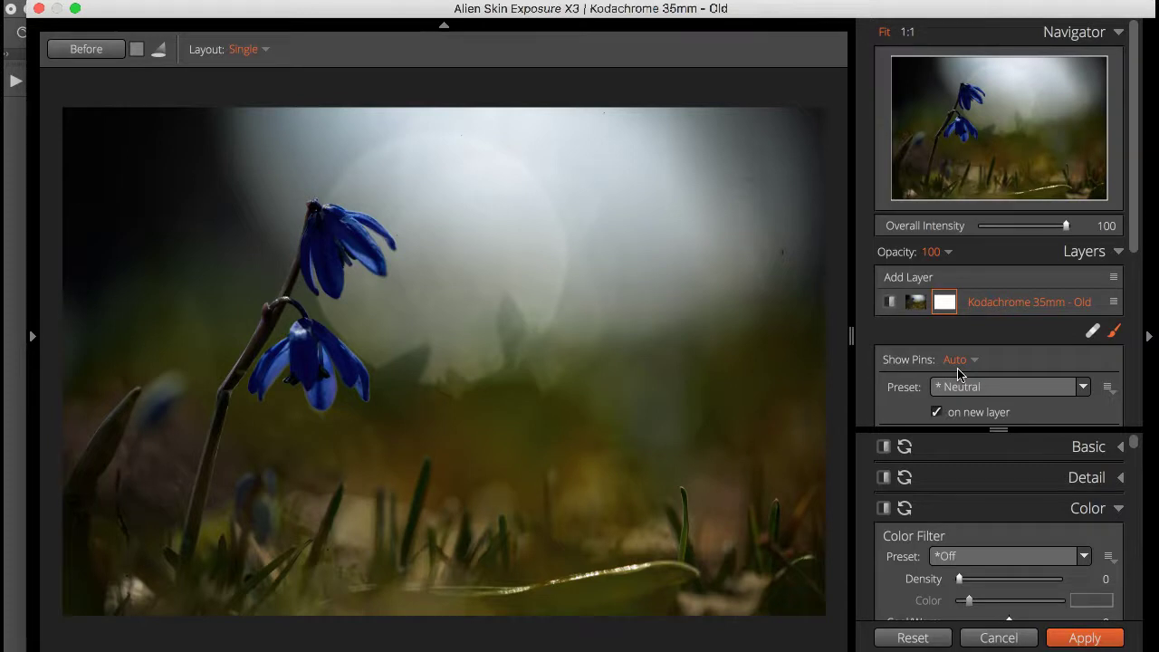
pyautogui.scroll(-10, 1000, 462)
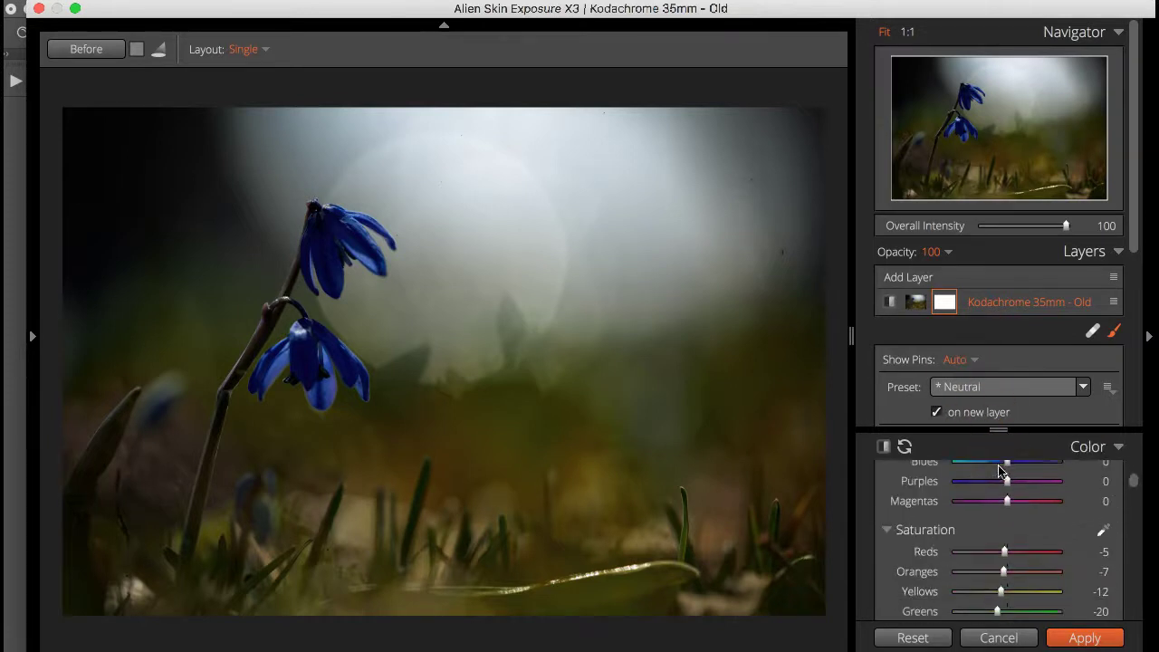
pyautogui.scroll(10, 1000, 471)
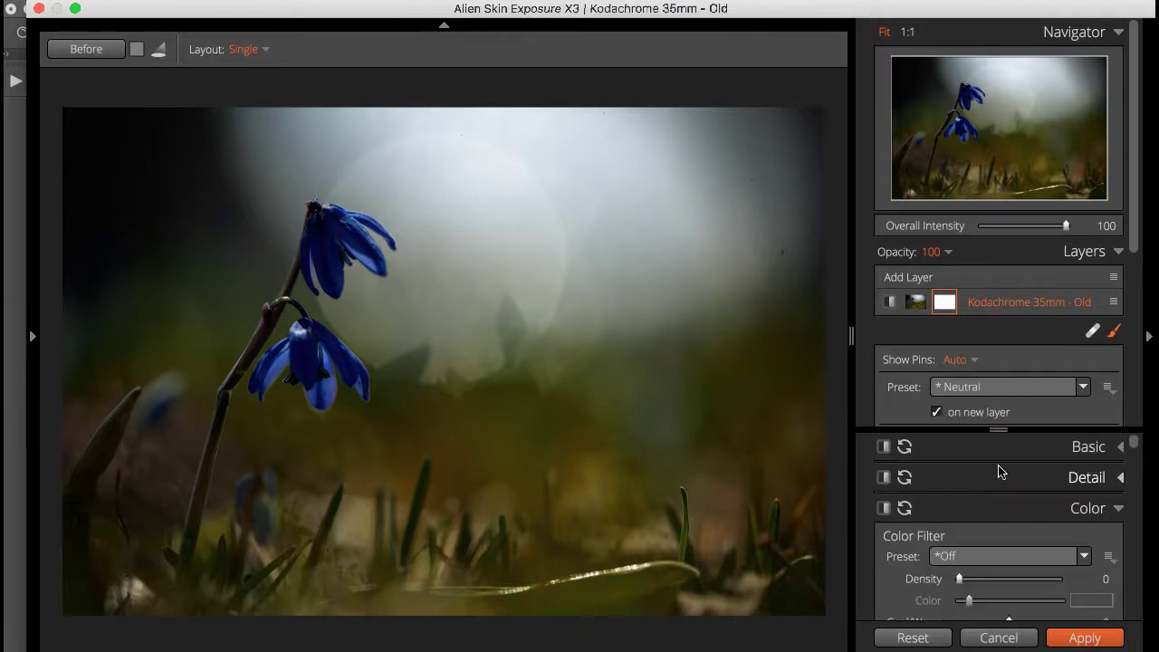
# - Turn off the texture overlay of the Kodachrome preset in the overlay settings
pyautogui.click(1119, 510)
pyautogui.click(1109, 562)
pyautogui.scroll(-5, 1112, 557)
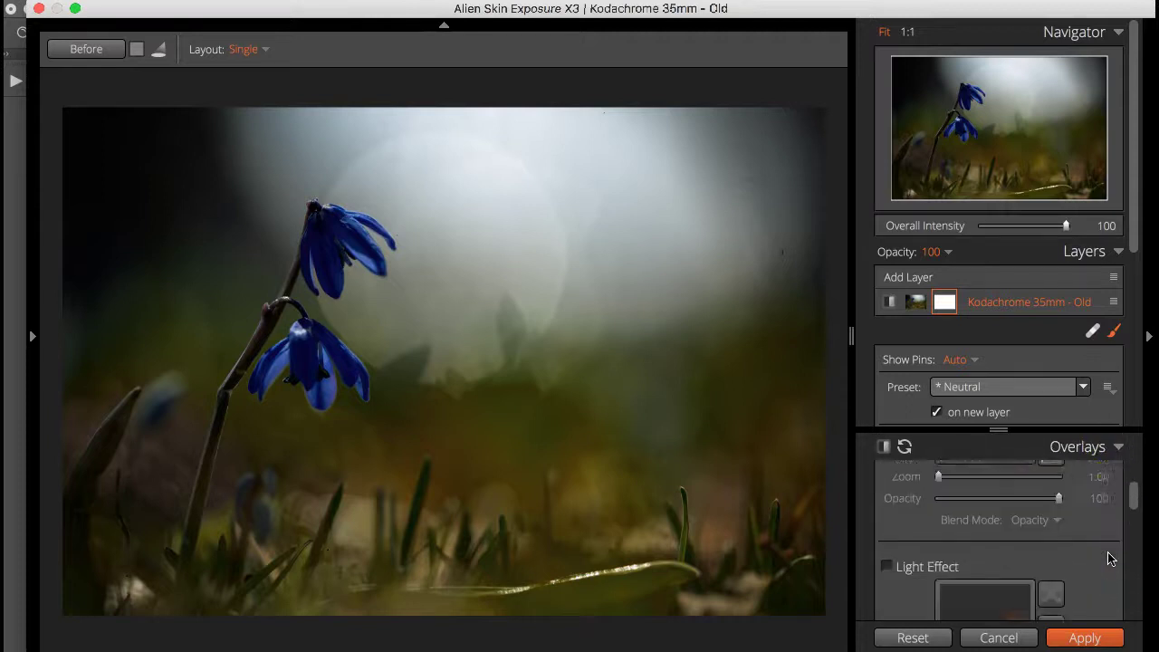
pyautogui.scroll(-6, 1110, 554)
pyautogui.click(887, 525)
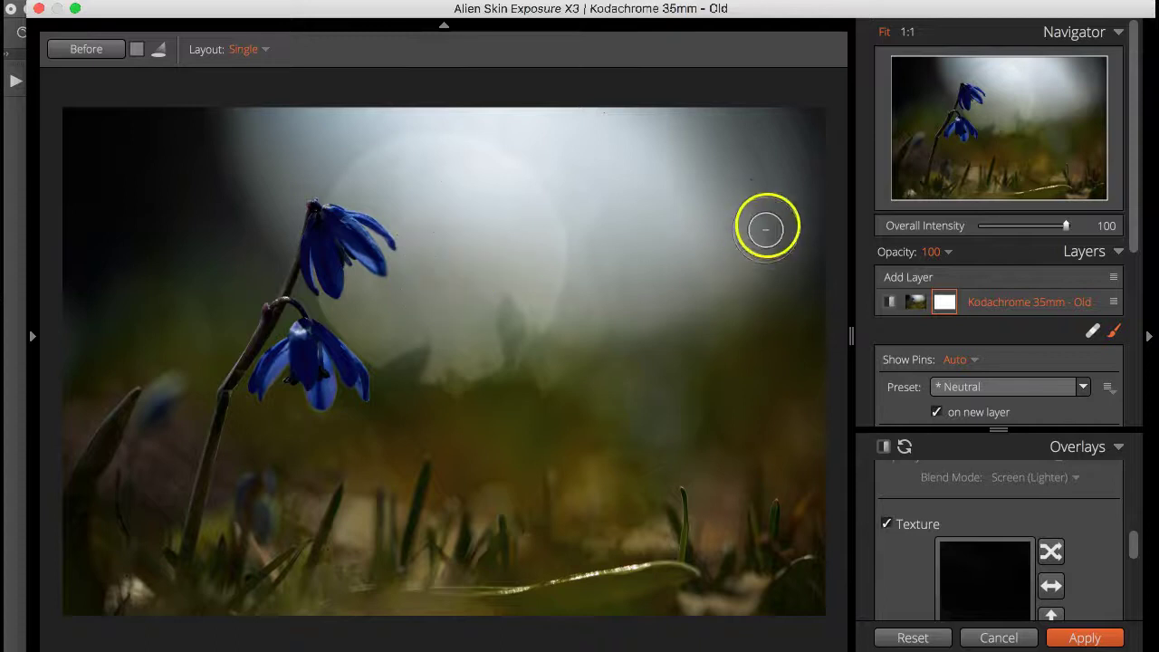
pyautogui.click(887, 524)
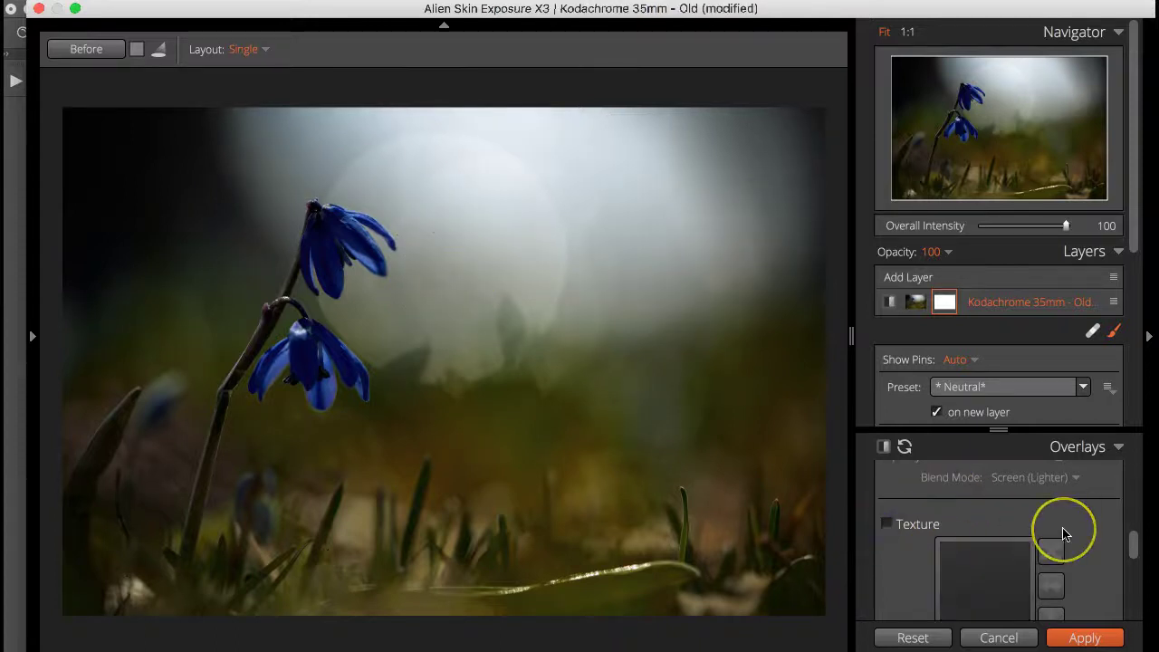
# - Turn on the light effect overlay and try a centered light source from the Sun Flare category
pyautogui.scroll(5, 1064, 534)
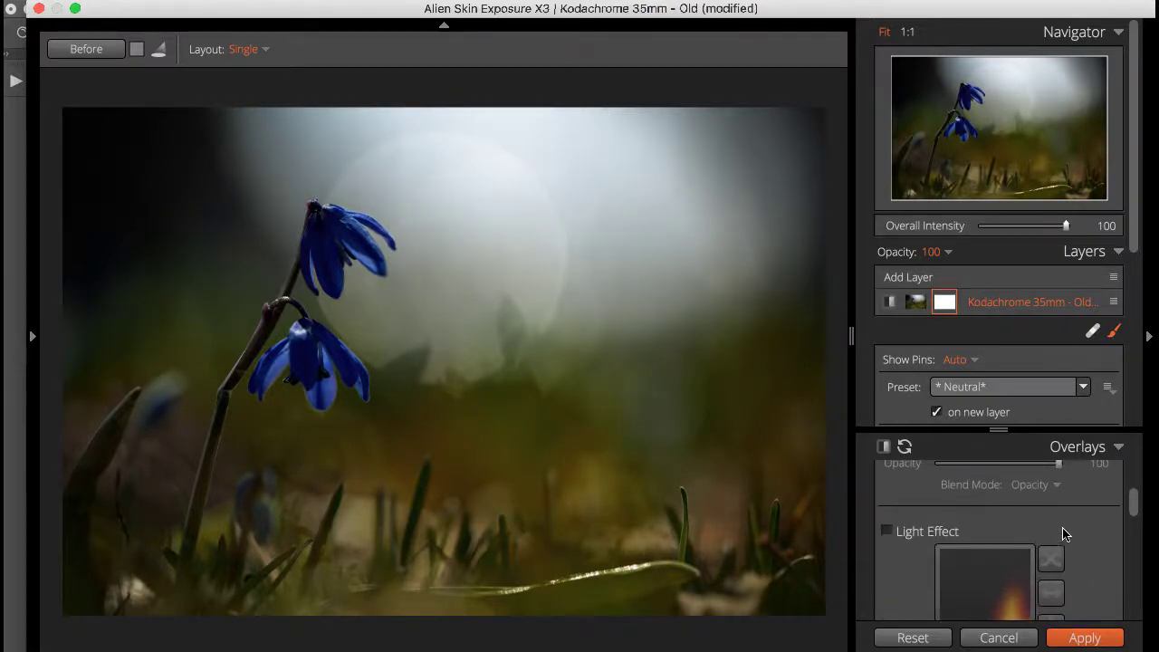
pyautogui.click(886, 531)
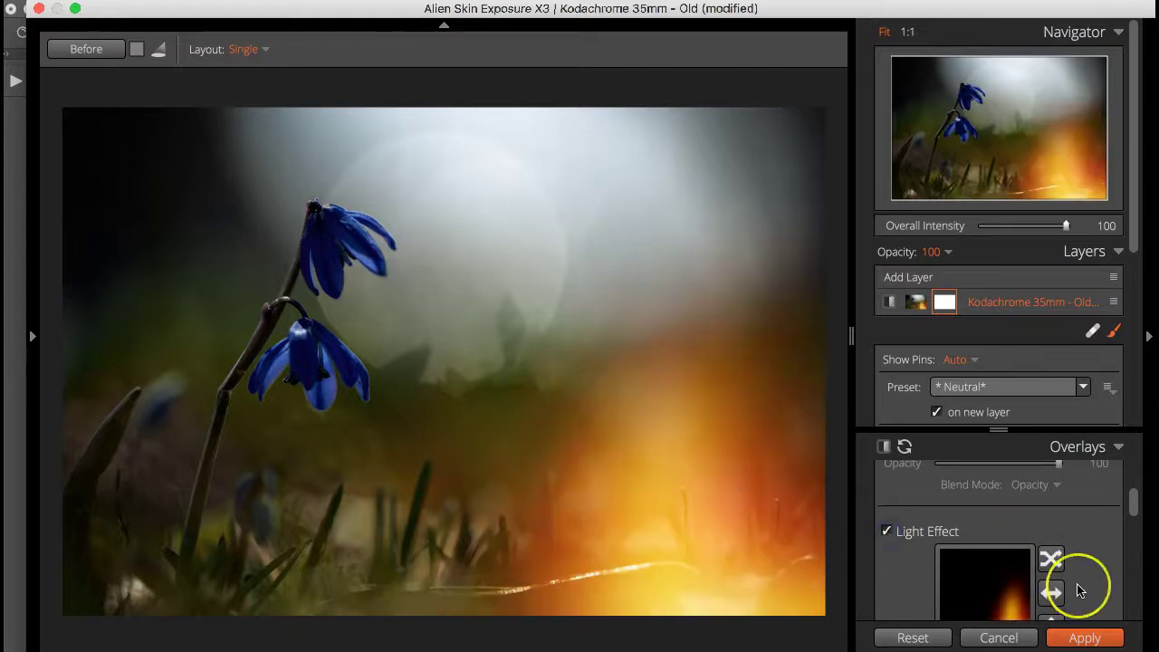
pyautogui.scroll(-2, 1077, 590)
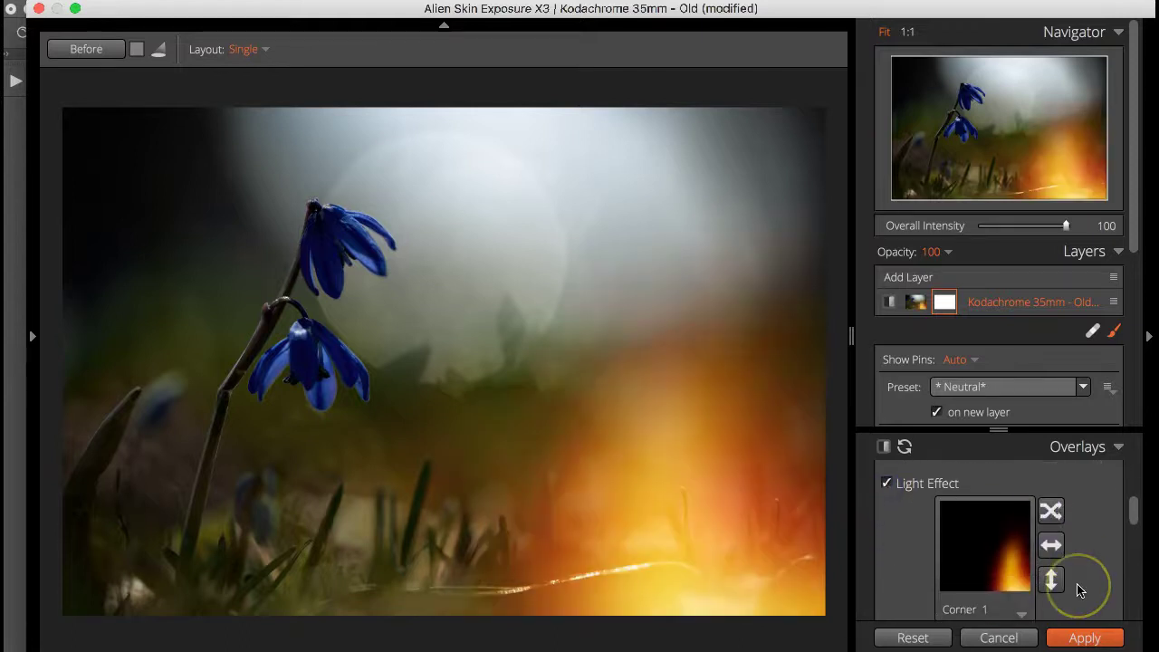
pyautogui.click(989, 543)
pyautogui.click(722, 242)
pyautogui.click(595, 131)
pyautogui.click(725, 245)
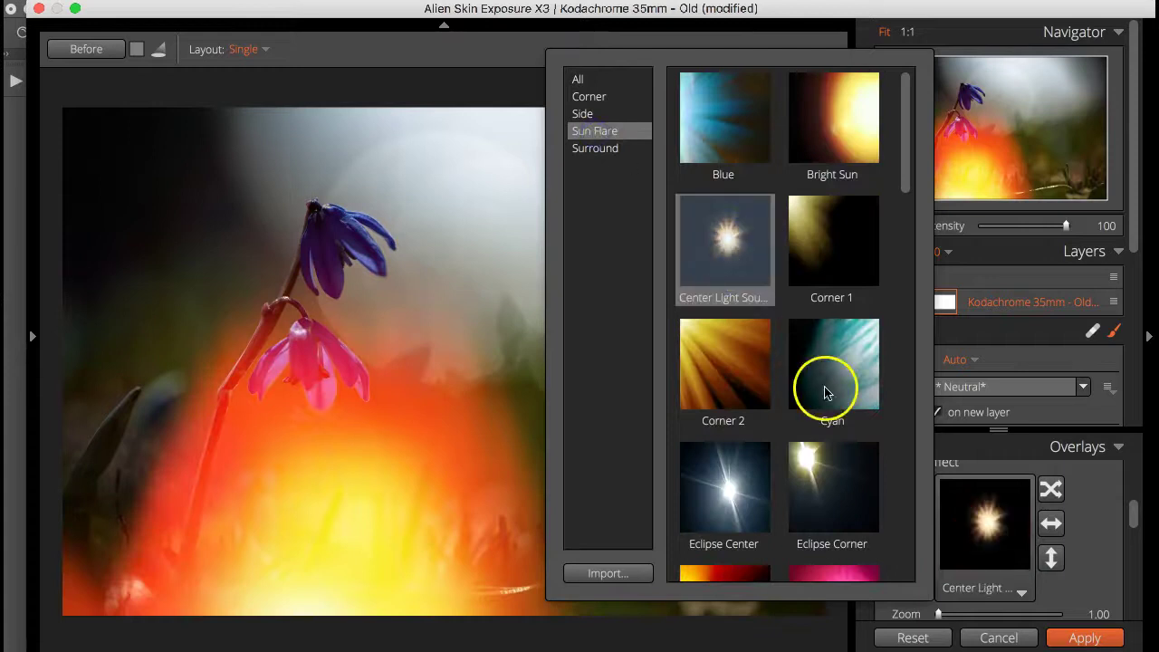
# - Try several more Sun Flare light effects, including Tree Rays 1, and choose Haze Pale
pyautogui.scroll(-6, 824, 392)
pyautogui.click(828, 413)
pyautogui.scroll(-3, 827, 414)
pyautogui.click(832, 409)
pyautogui.scroll(-2, 833, 410)
pyautogui.click(833, 414)
pyautogui.scroll(-1, 833, 414)
pyautogui.click(834, 418)
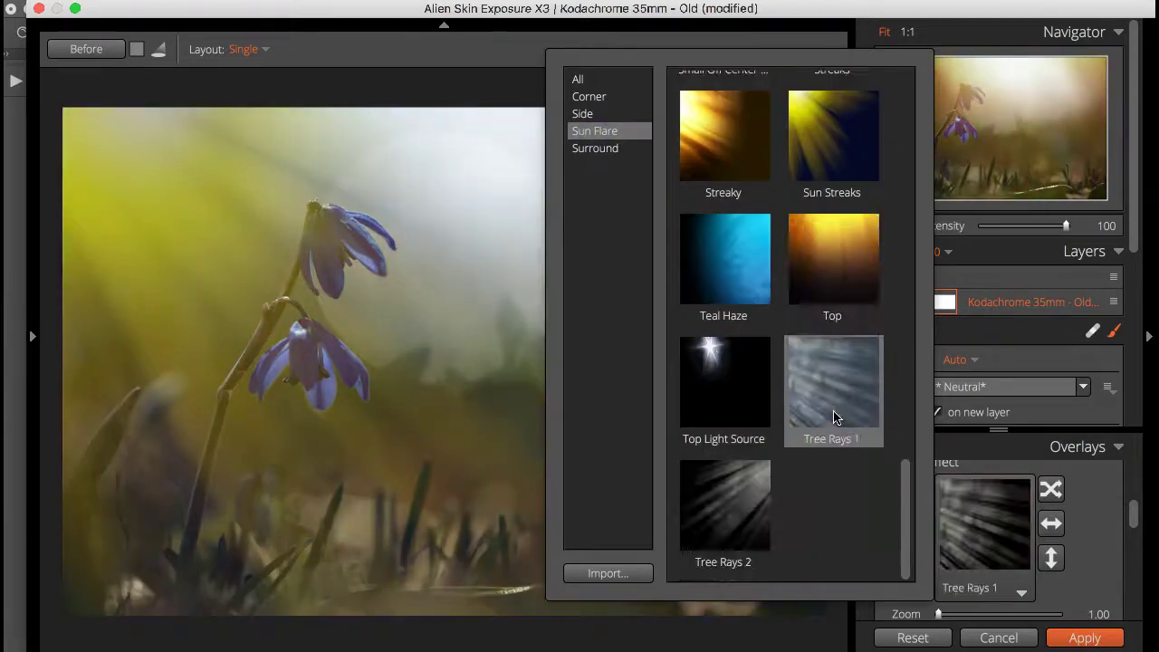
pyautogui.scroll(4, 833, 412)
pyautogui.click(833, 410)
pyautogui.click(693, 220)
pyautogui.click(701, 204)
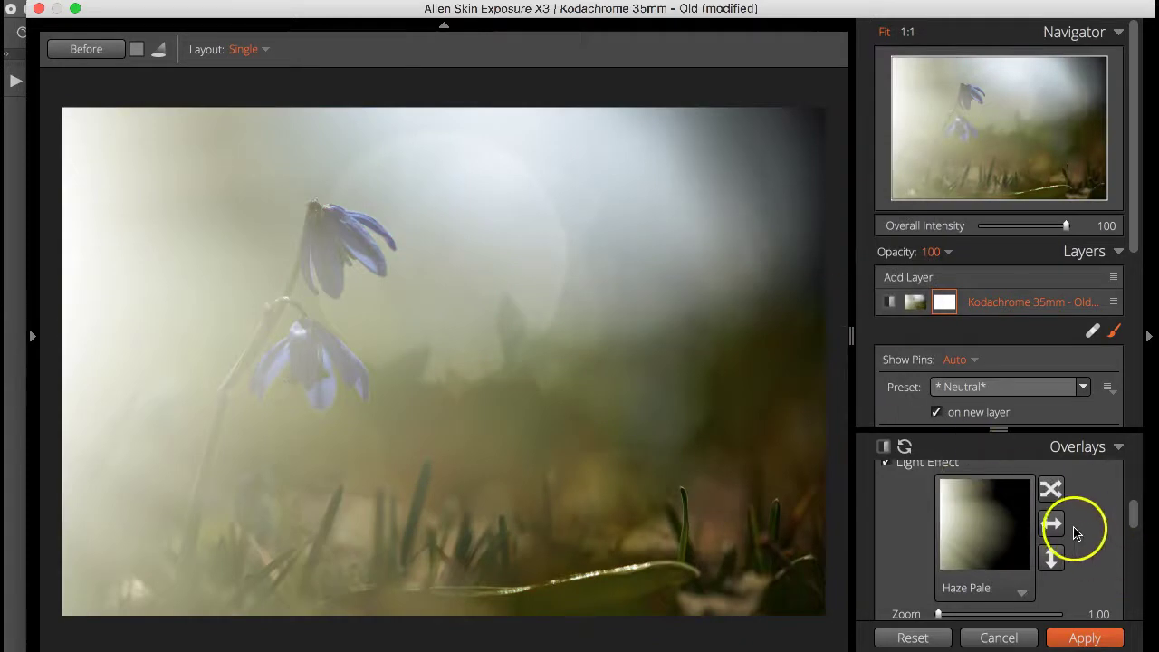
# - Flip the Haze Pale light effect horizontally and lower its opacity to about 14
pyautogui.click(1051, 524)
pyautogui.click(1051, 524)
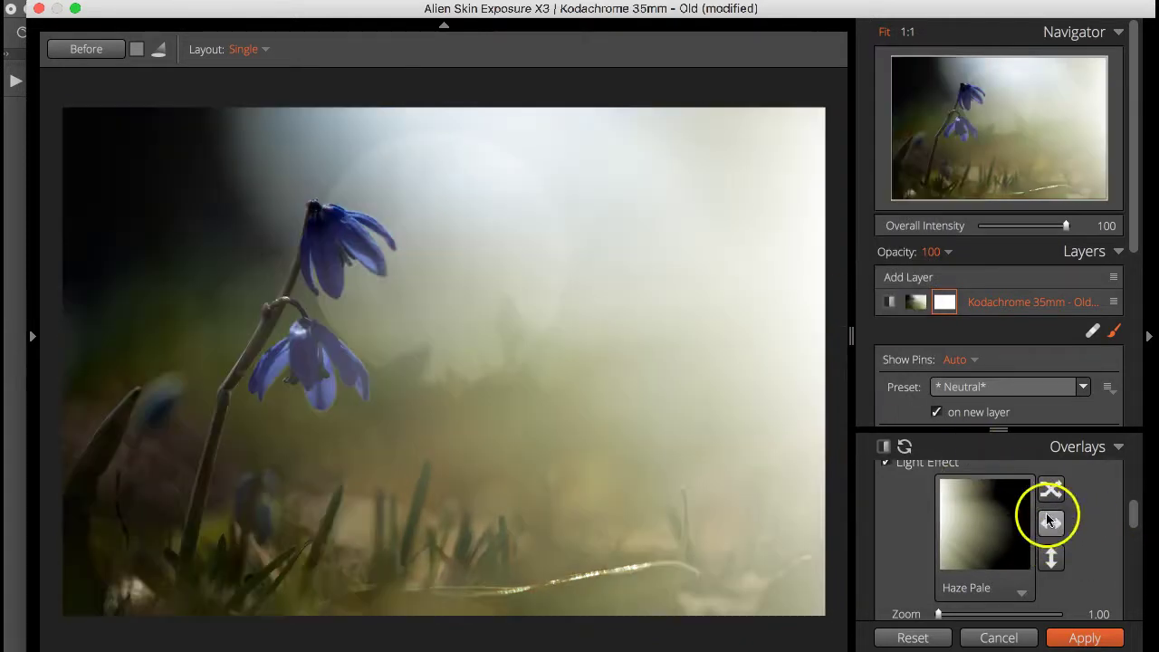
pyautogui.scroll(-3, 1023, 525)
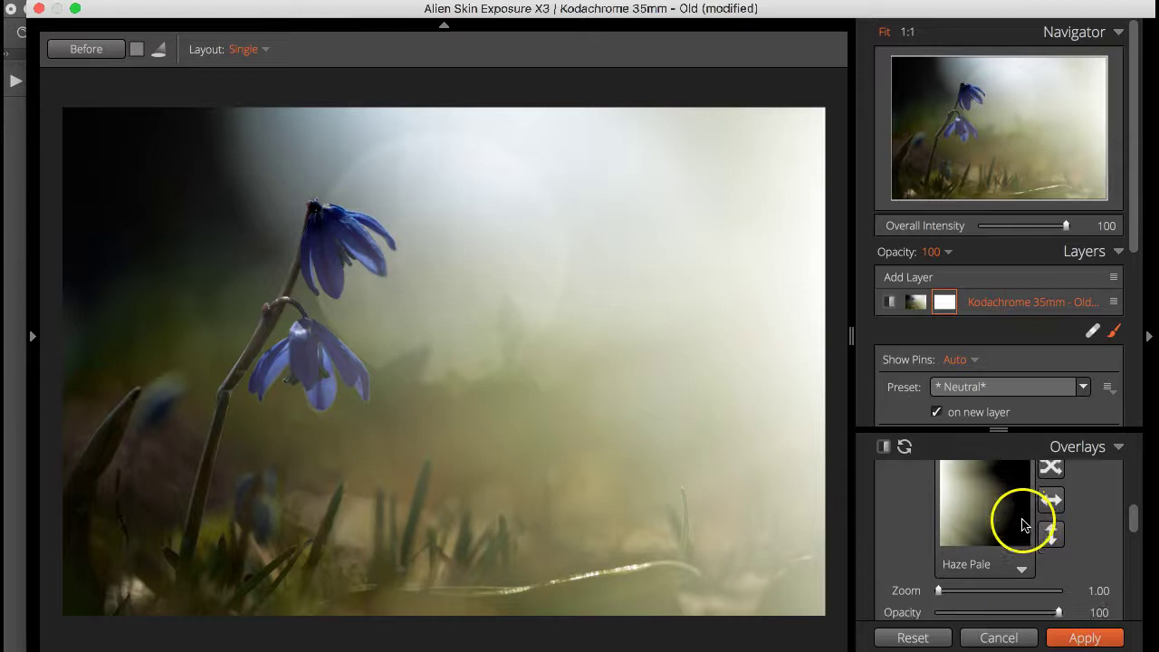
pyautogui.moveTo(1059, 565); pyautogui.dragTo(955, 565)
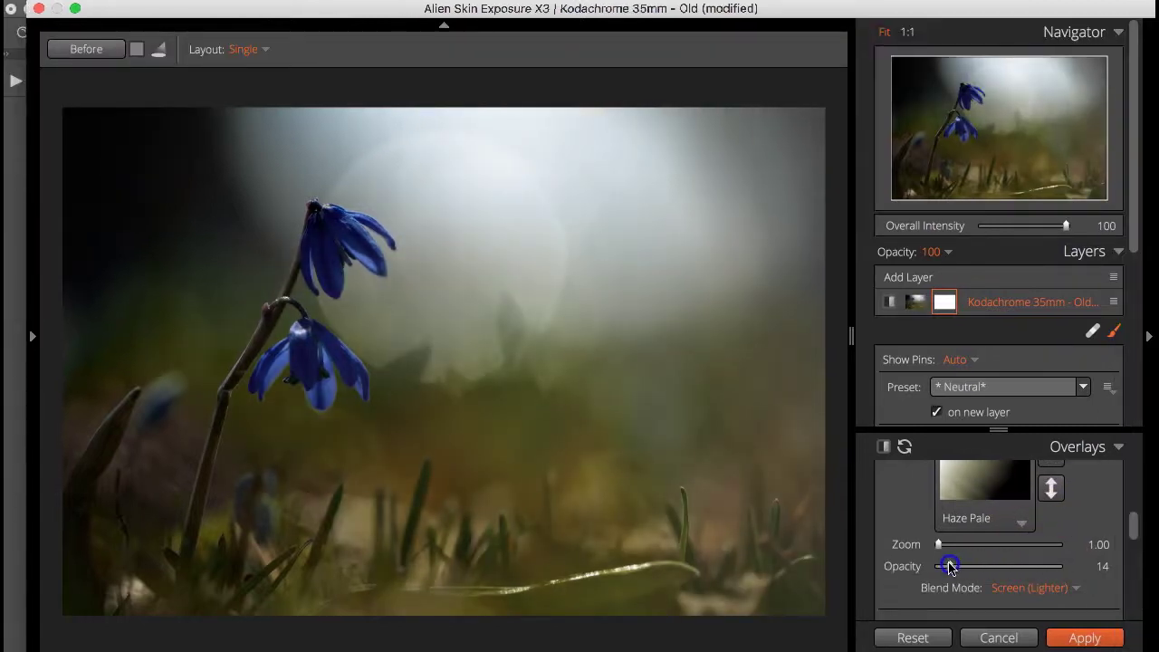
# - Toggle the light effect overlay to compare the photo with and without it, and leave it off
pyautogui.scroll(-3, 911, 502)
pyautogui.click(884, 497)
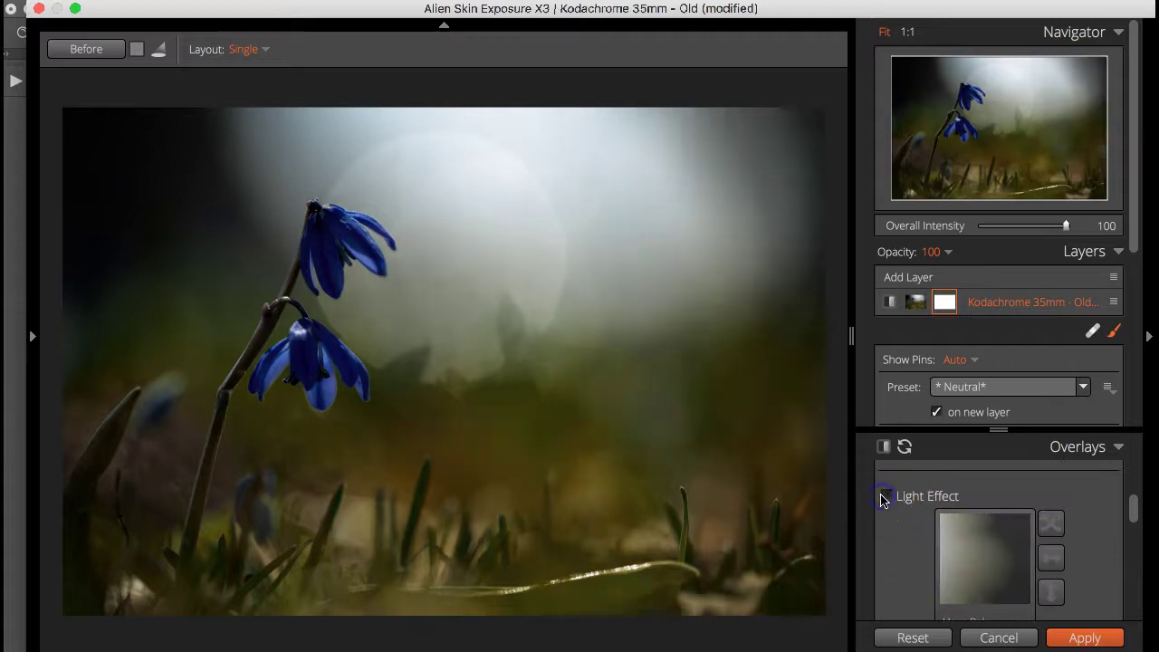
pyautogui.click(883, 497)
pyautogui.click(884, 497)
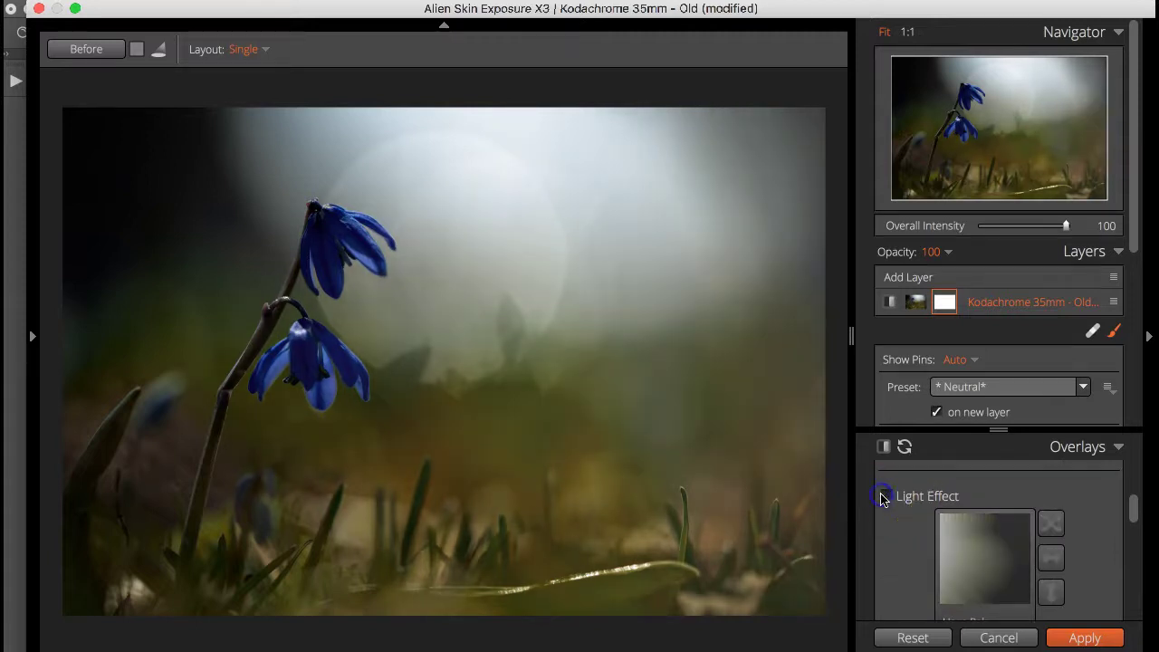
pyautogui.click(883, 497)
pyautogui.click(884, 497)
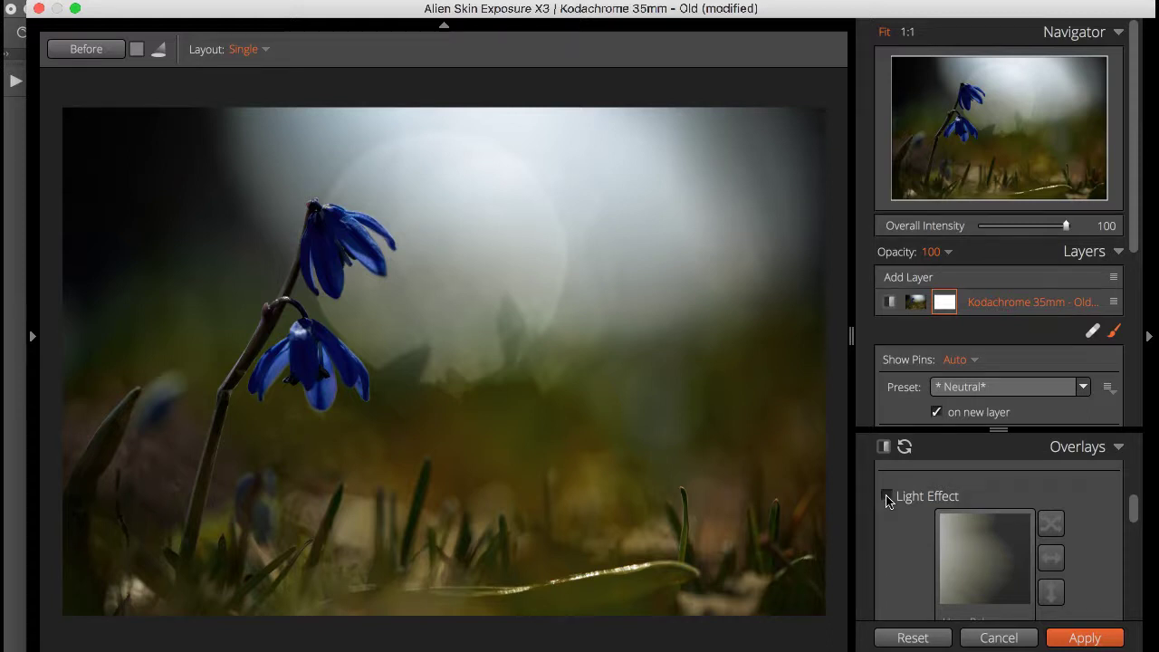
# - Compare the photo with the overall intensity reduced to 0, and return the intensity to 100
pyautogui.scroll(5, 1021, 469)
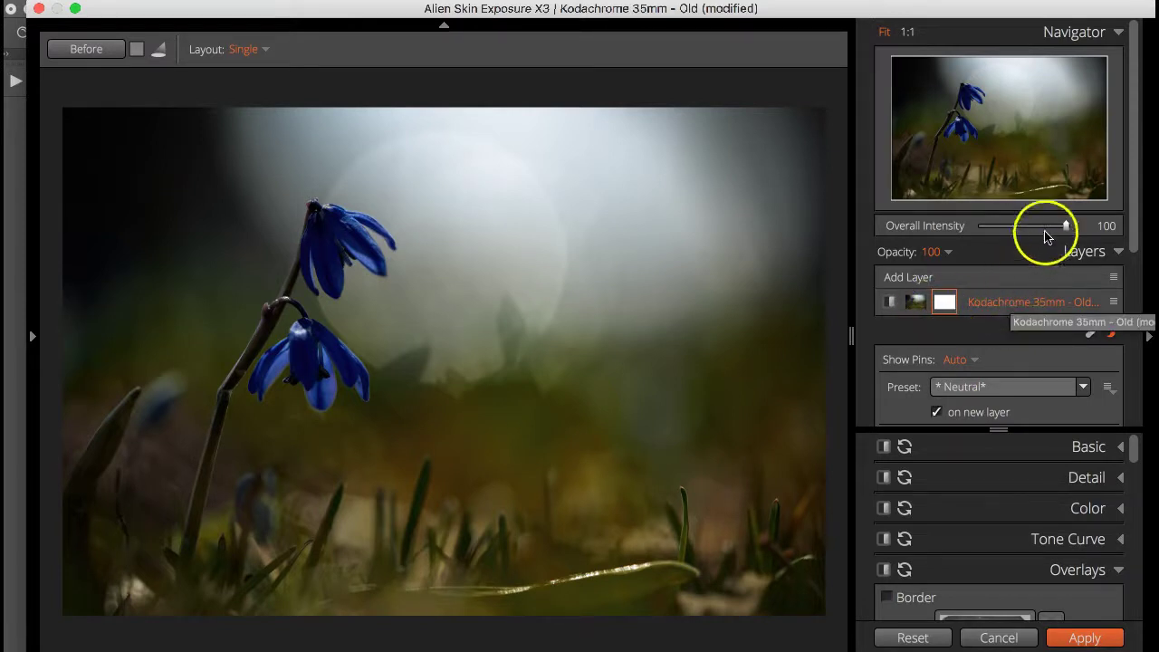
pyautogui.moveTo(1065, 226); pyautogui.dragTo(1035, 228)
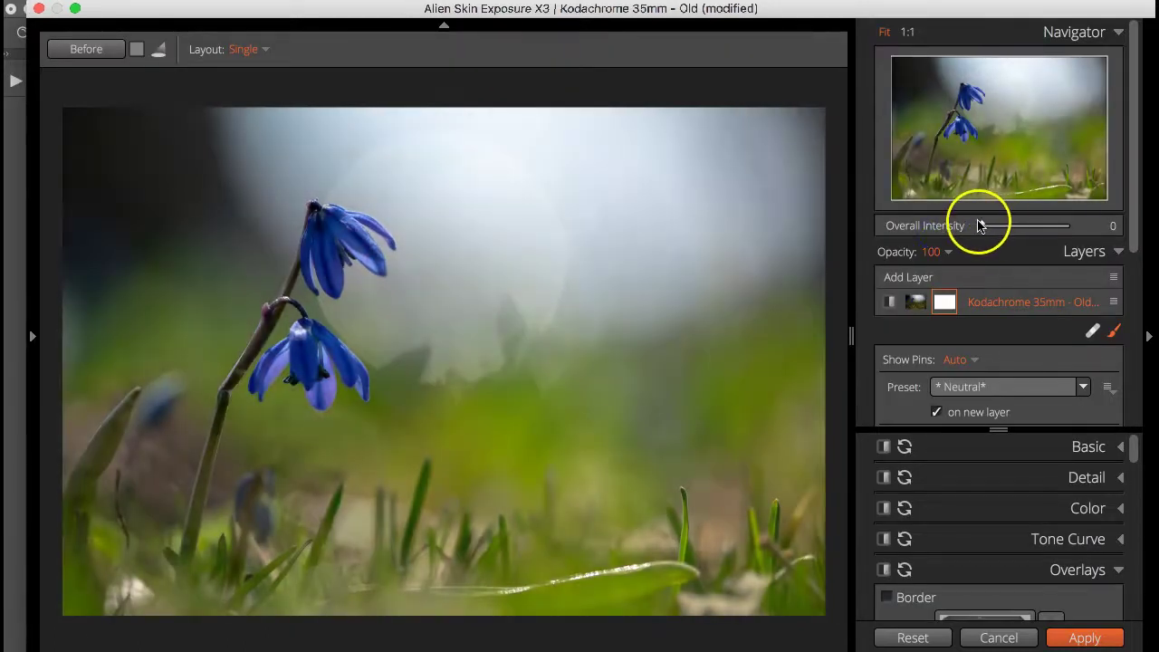
pyautogui.moveTo(977, 225); pyautogui.dragTo(984, 228)
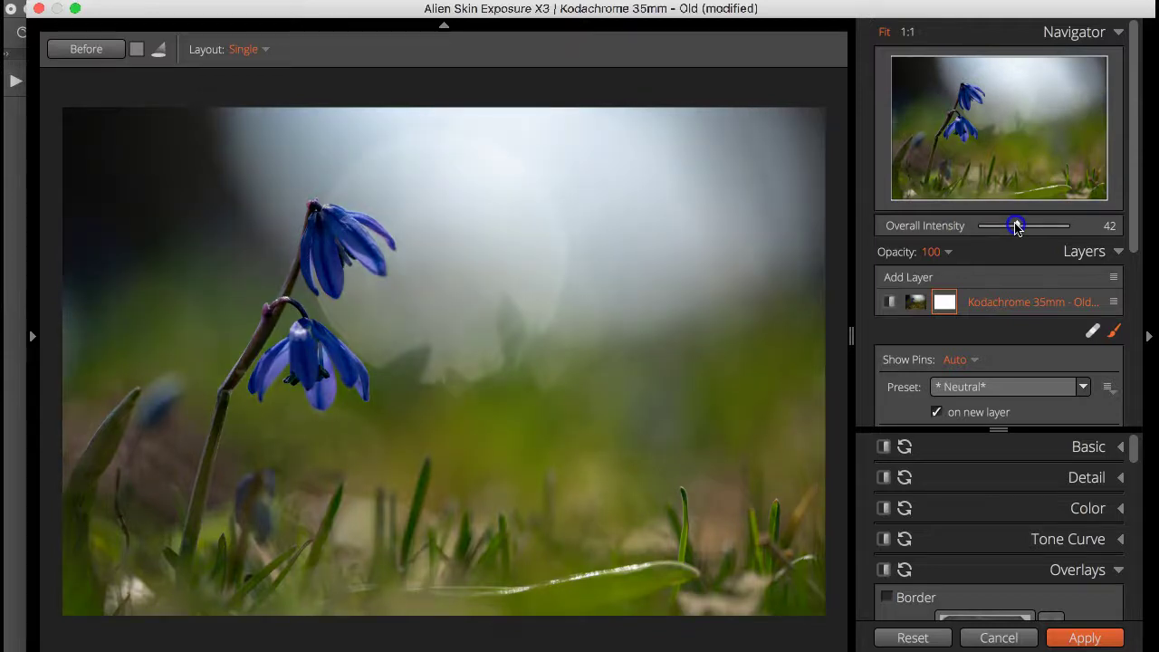
pyautogui.moveTo(1059, 233); pyautogui.dragTo(1073, 230)
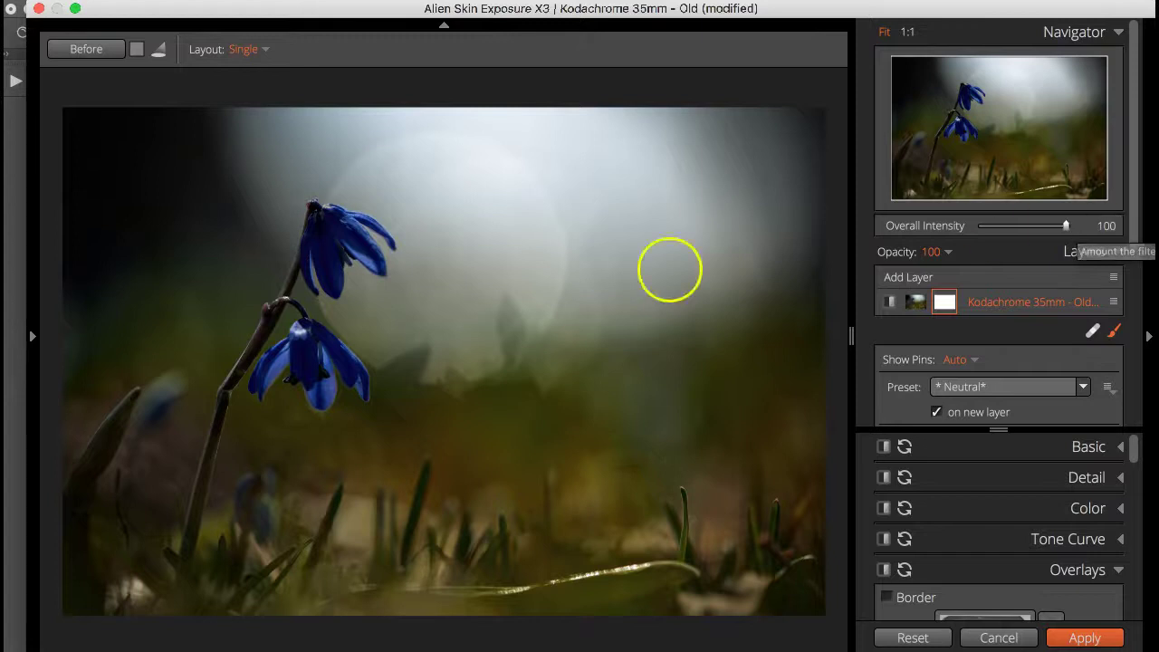
# - Inspect the lower flower at 1:1 while varying the overall intensity, and set it to 91
pyautogui.click(908, 33)
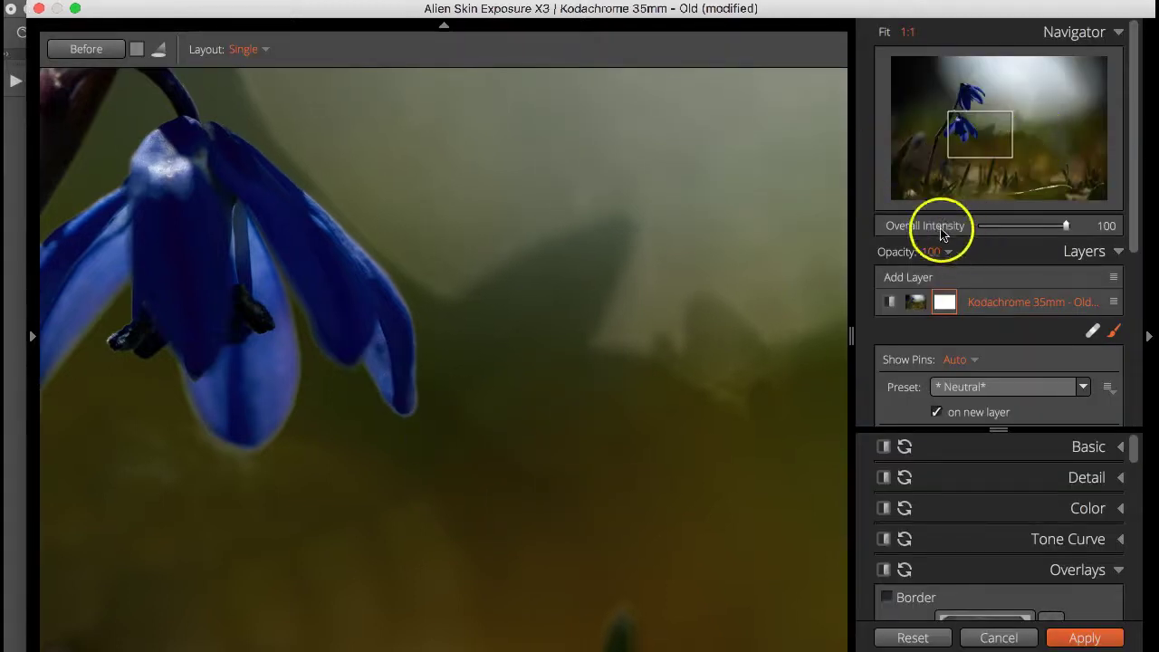
pyautogui.click(1068, 226)
pyautogui.moveTo(1025, 225); pyautogui.dragTo(1000, 227)
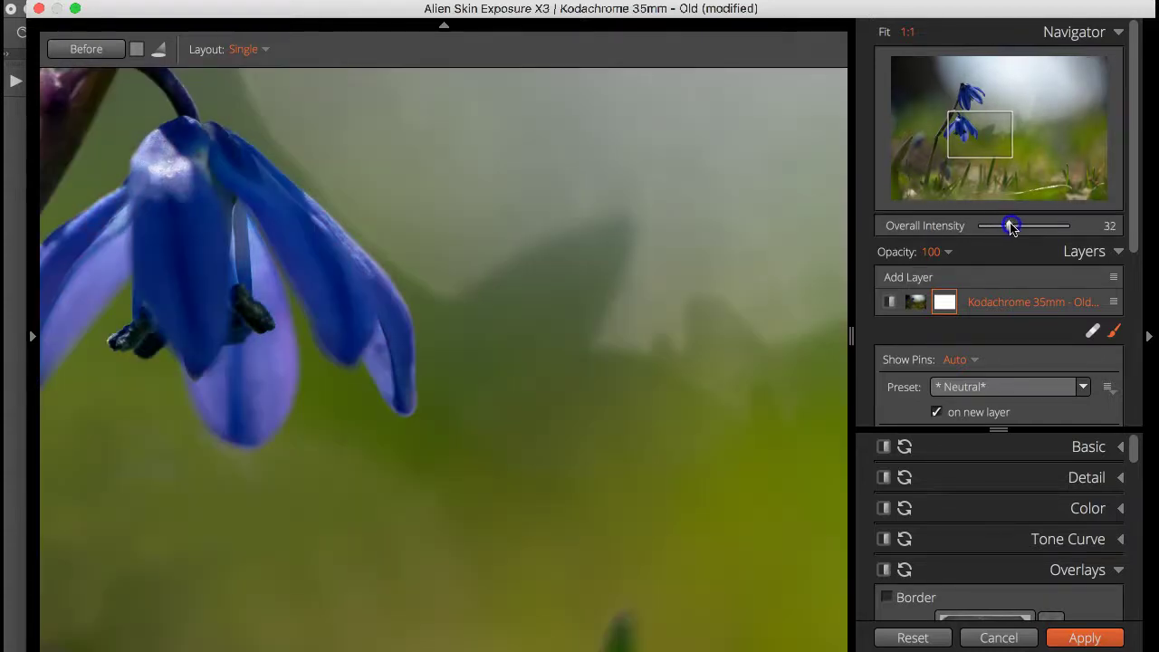
pyautogui.moveTo(1011, 228); pyautogui.dragTo(1010, 229)
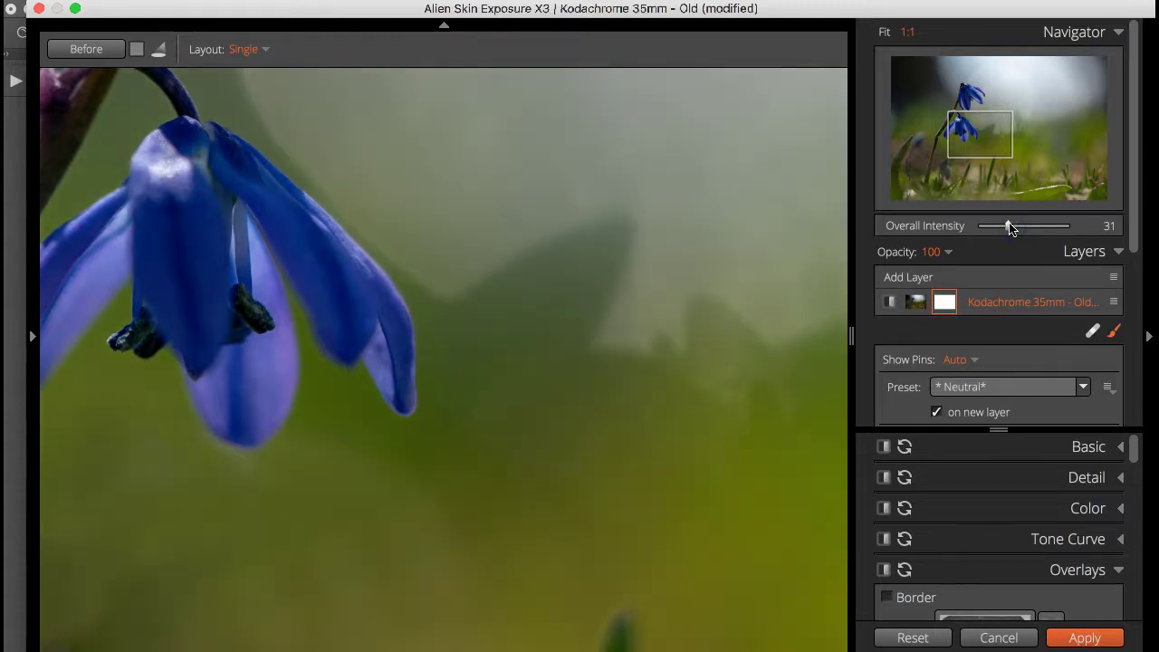
pyautogui.moveTo(1038, 227); pyautogui.dragTo(1038, 227)
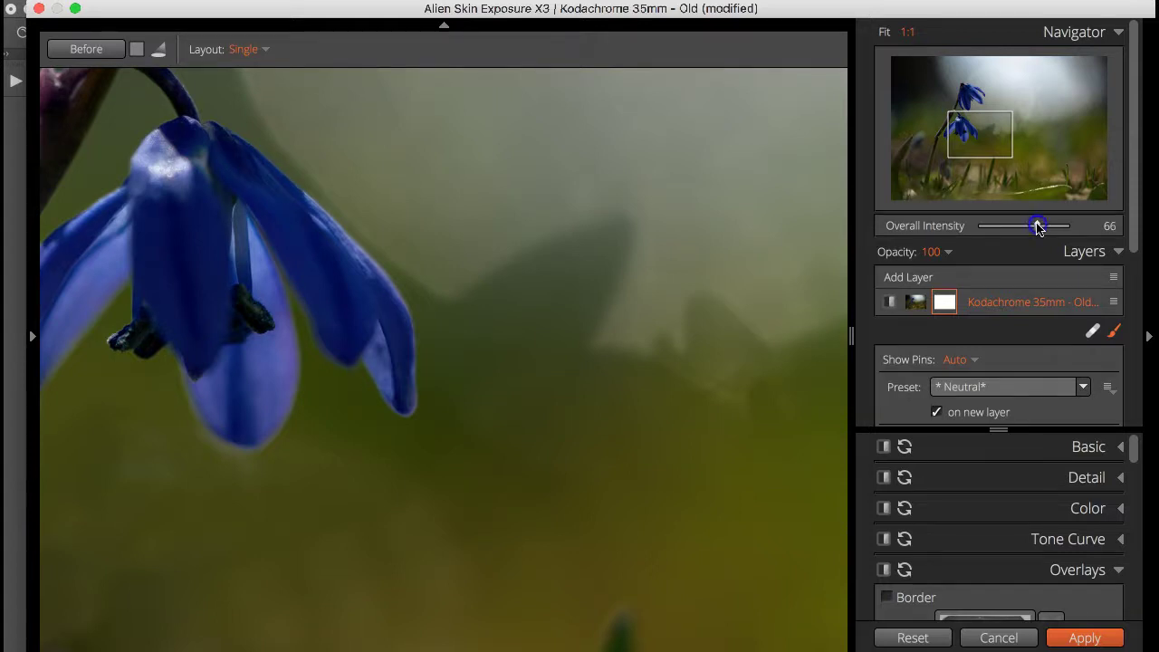
pyautogui.moveTo(1065, 231); pyautogui.dragTo(1066, 231)
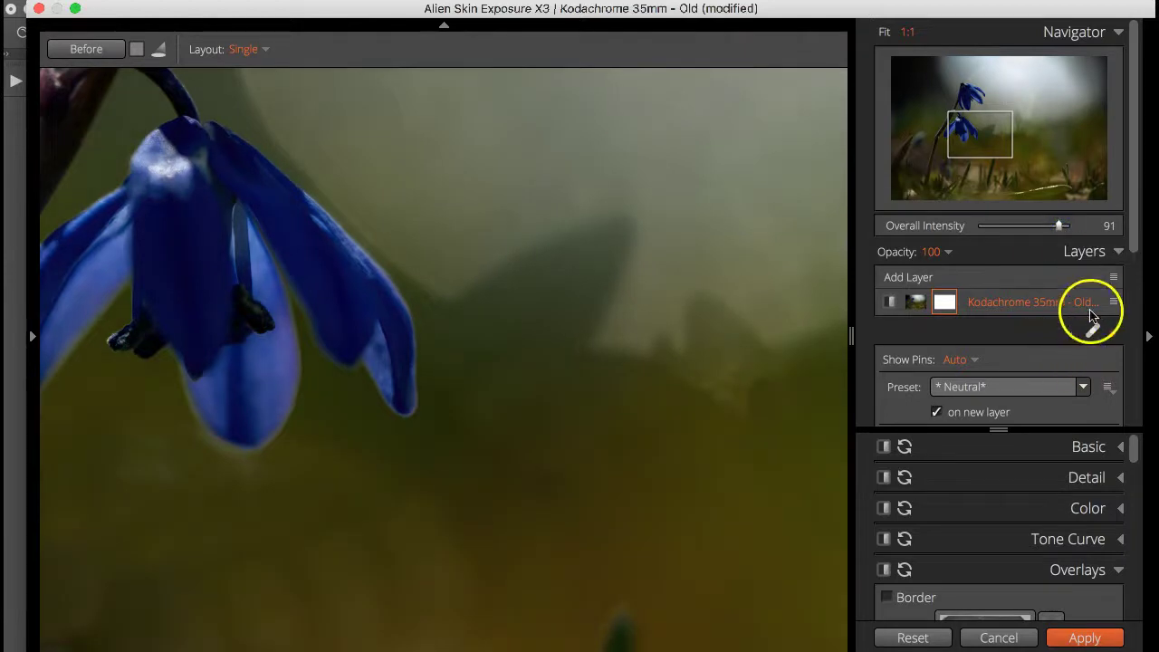
# - Try lowering the Kodachrome layer's opacity to about 52, and return it to 100
pyautogui.click(1113, 334)
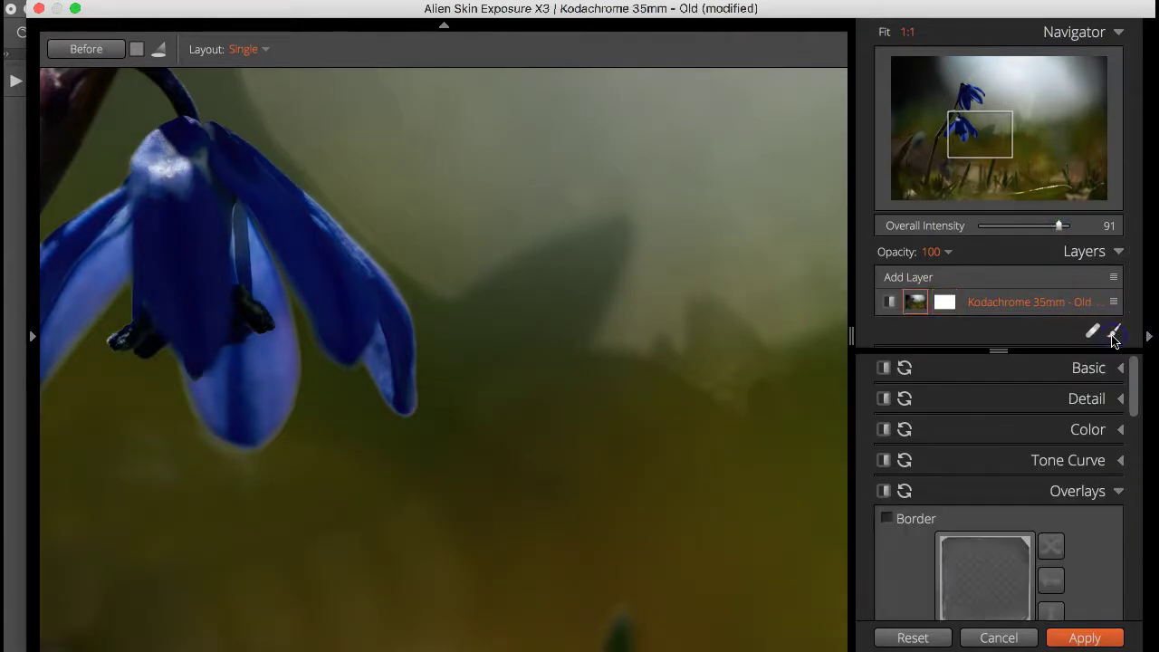
pyautogui.click(944, 303)
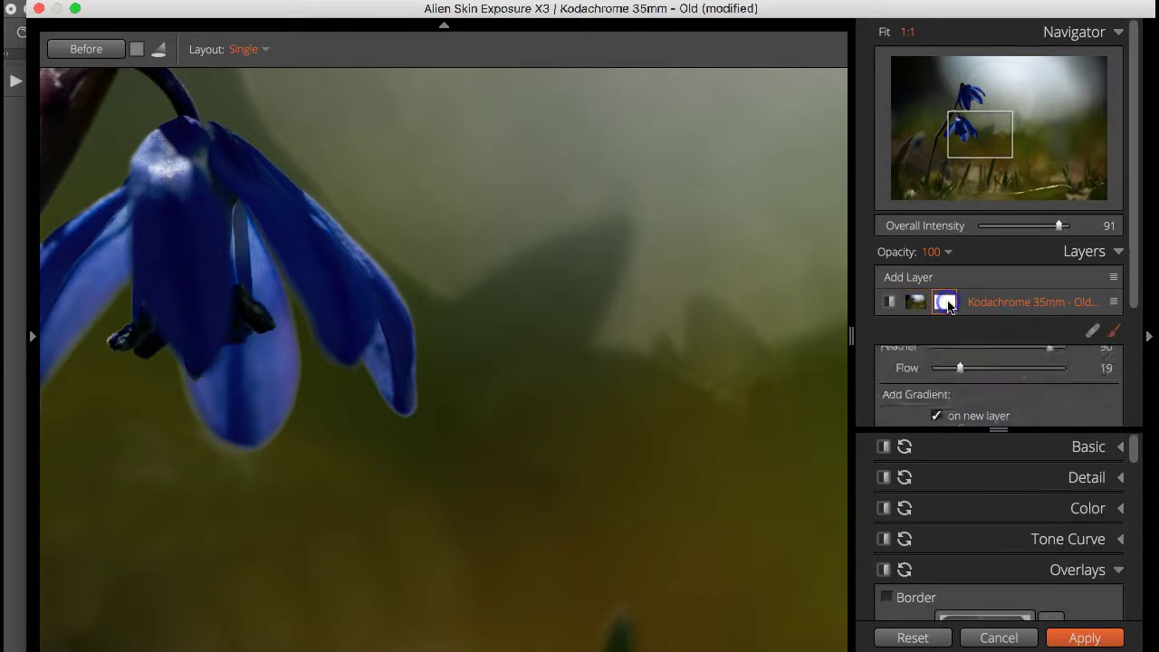
pyautogui.click(1112, 334)
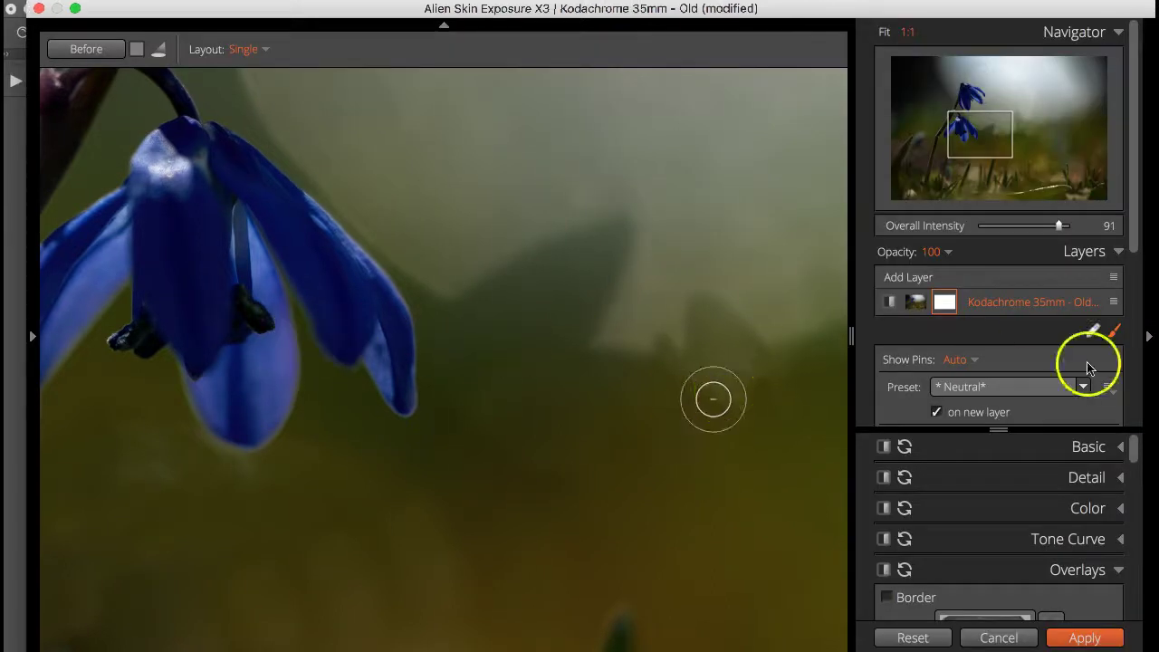
pyautogui.click(948, 255)
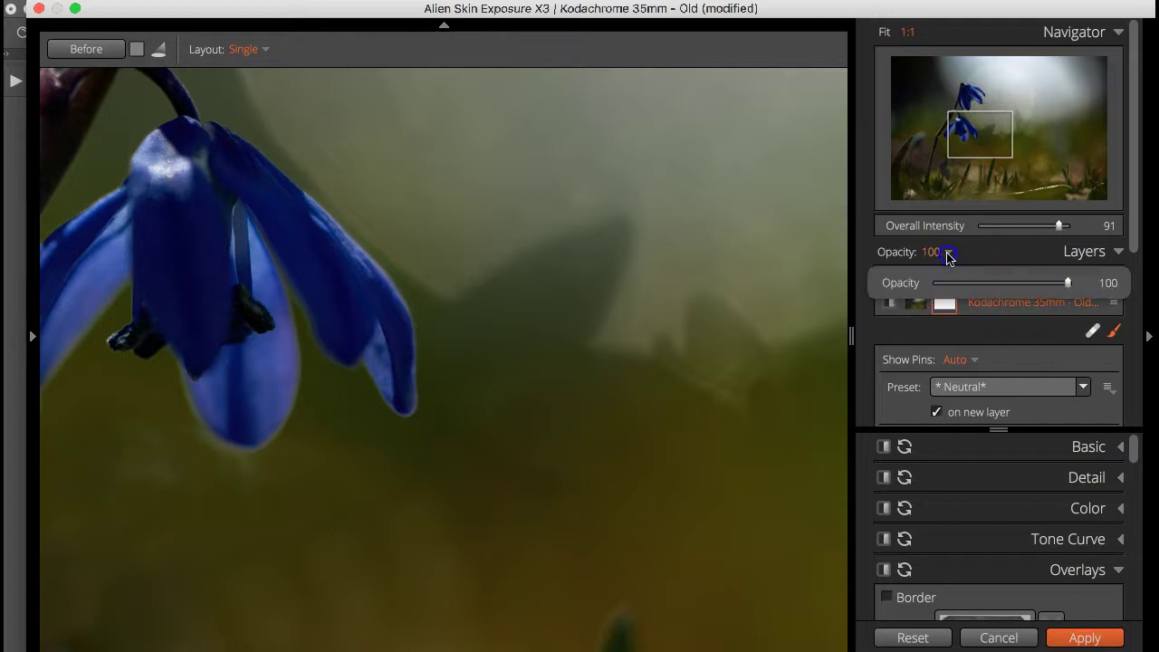
pyautogui.moveTo(1068, 284); pyautogui.dragTo(1066, 285)
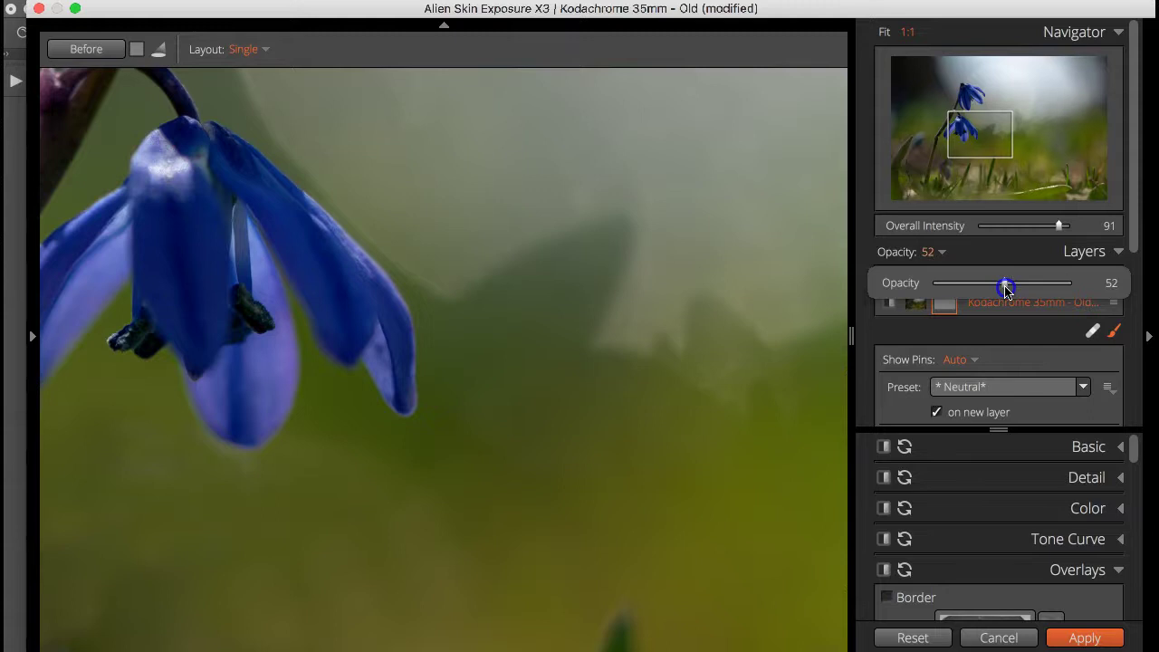
pyautogui.click(1031, 312)
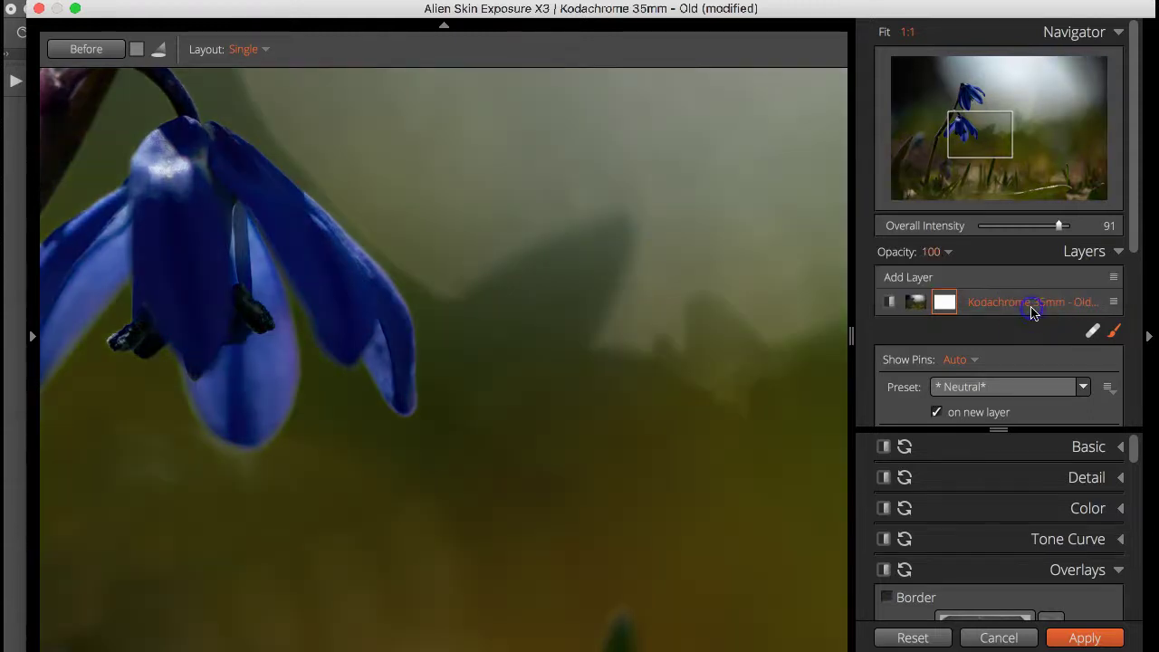
# - Show the mask brush settings for the Kodachrome layer and set the eraser's flow to 21 and feather to 89
pyautogui.click(1114, 331)
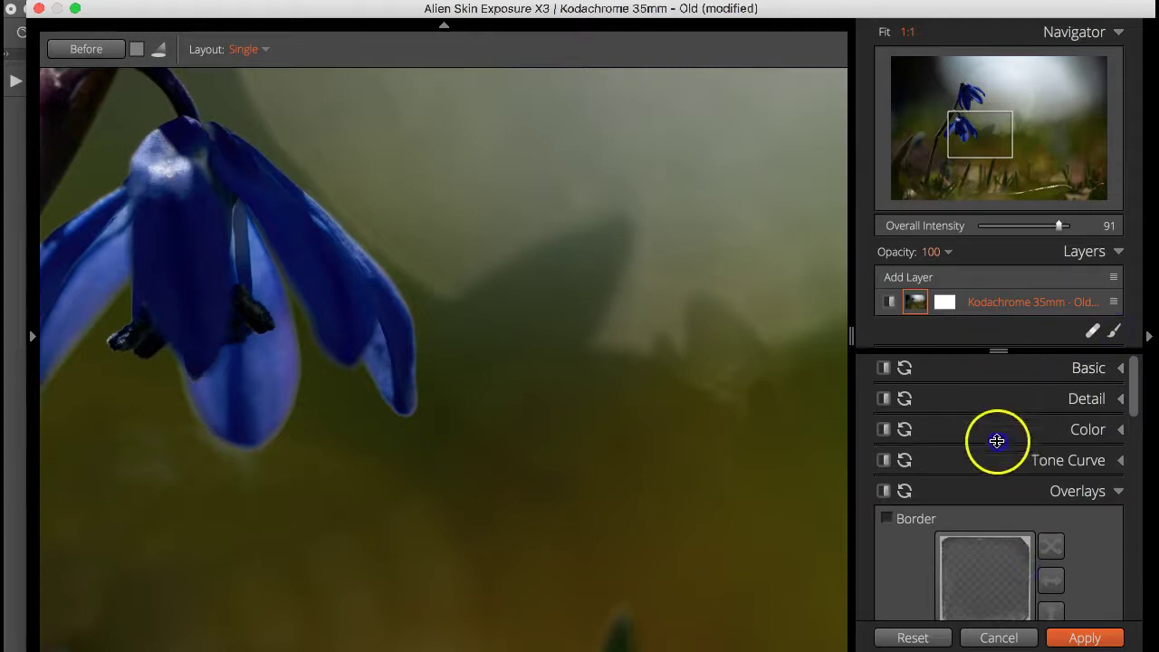
pyautogui.click(1114, 331)
pyautogui.moveTo(998, 352); pyautogui.dragTo(1017, 557)
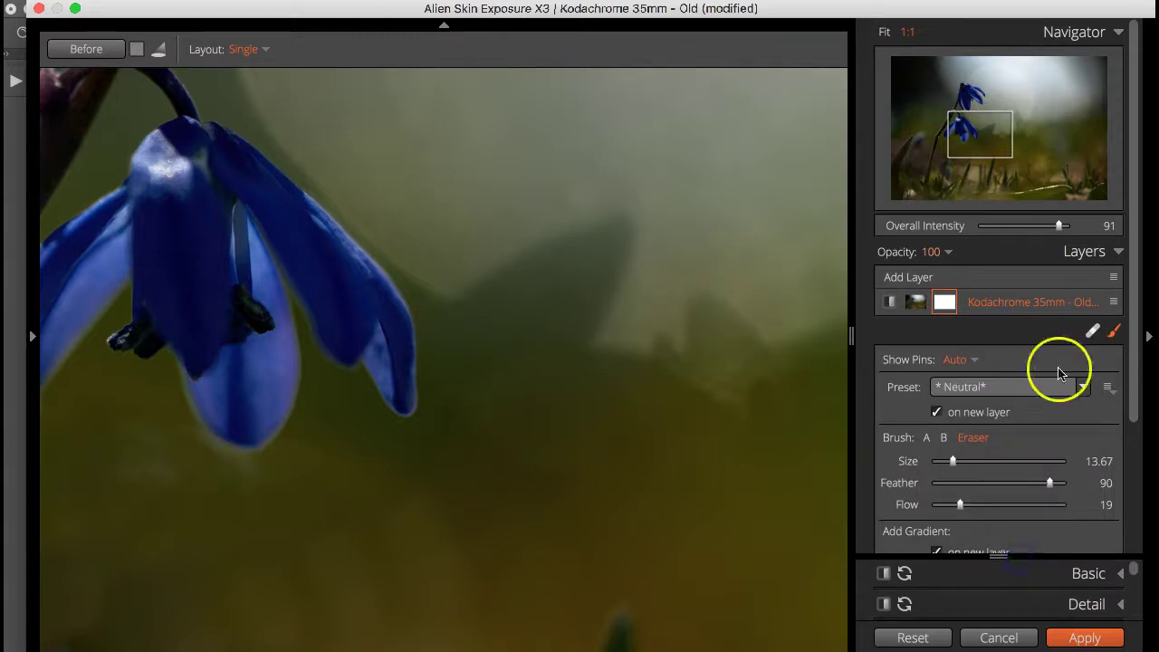
pyautogui.scroll(-2, 995, 446)
pyautogui.scroll(-7, 995, 446)
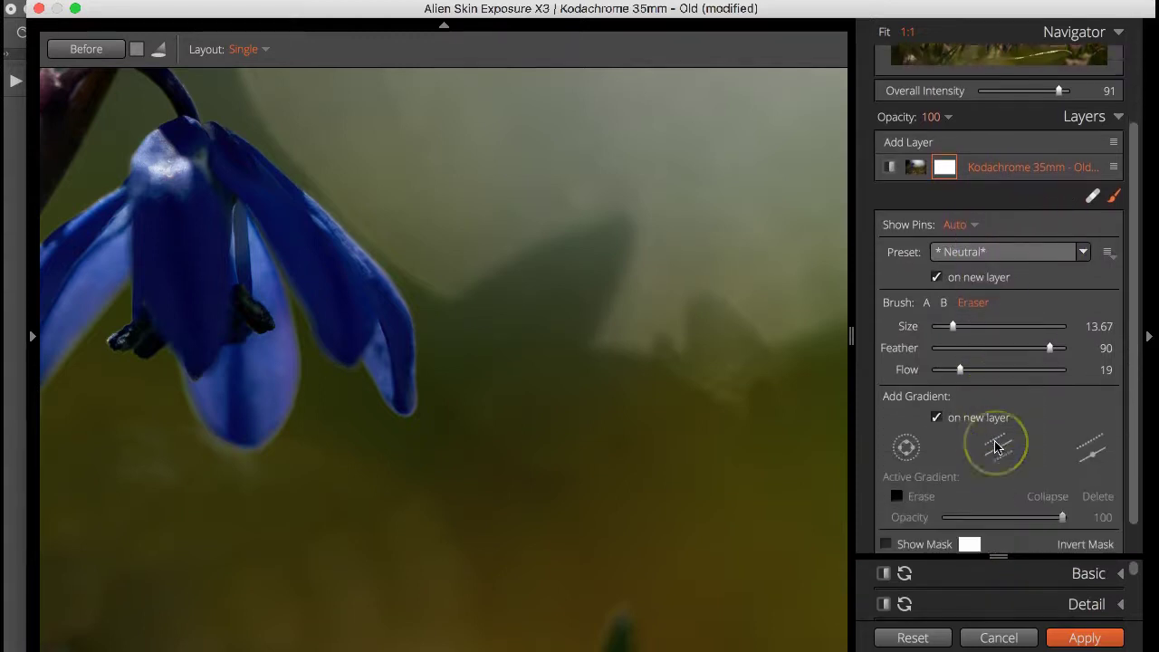
pyautogui.scroll(8, 996, 446)
pyautogui.scroll(1, 995, 447)
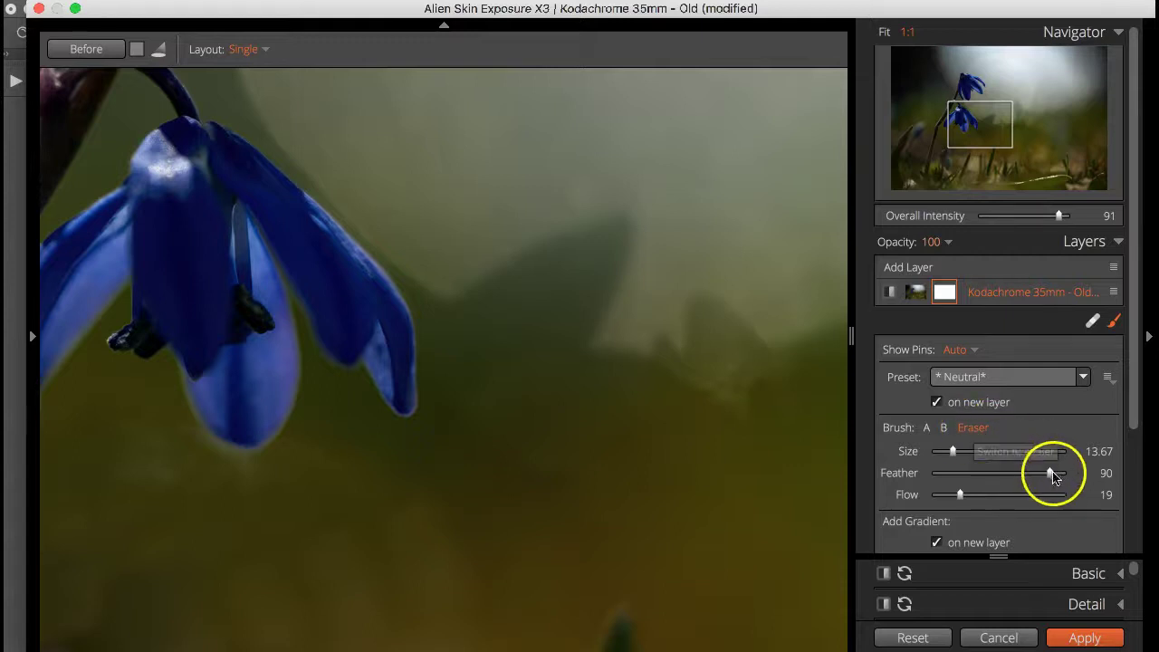
pyautogui.moveTo(959, 495); pyautogui.dragTo(961, 498)
pyautogui.moveTo(1050, 473); pyautogui.dragTo(1048, 474)
# - Erase the Kodachrome look from the lower flower's bottom petal and enlarge the eraser to size 41.67
pyautogui.moveTo(189, 390)
pyautogui.mouseDown()
pyautogui.moveTo(217, 447)
pyautogui.moveTo(181, 378)
pyautogui.moveTo(288, 392)
pyautogui.mouseUp()
pyautogui.moveTo(275, 437)
pyautogui.mouseDown()
pyautogui.moveTo(253, 331)
pyautogui.moveTo(272, 401)
pyautogui.moveTo(227, 393)
pyautogui.mouseUp()
pyautogui.press(']')
pyautogui.press(']')
pyautogui.press(']')
pyautogui.press(']')
pyautogui.press(']')
pyautogui.press(']')
pyautogui.press(']')
pyautogui.press(']')
pyautogui.press(']')
pyautogui.press(']')
pyautogui.press(']')
pyautogui.press(']')
pyautogui.press(']')
pyautogui.press(']')
pyautogui.press(']')
pyautogui.press(']')
pyautogui.press(']')
pyautogui.press(']')
pyautogui.press(']')
pyautogui.press(']')
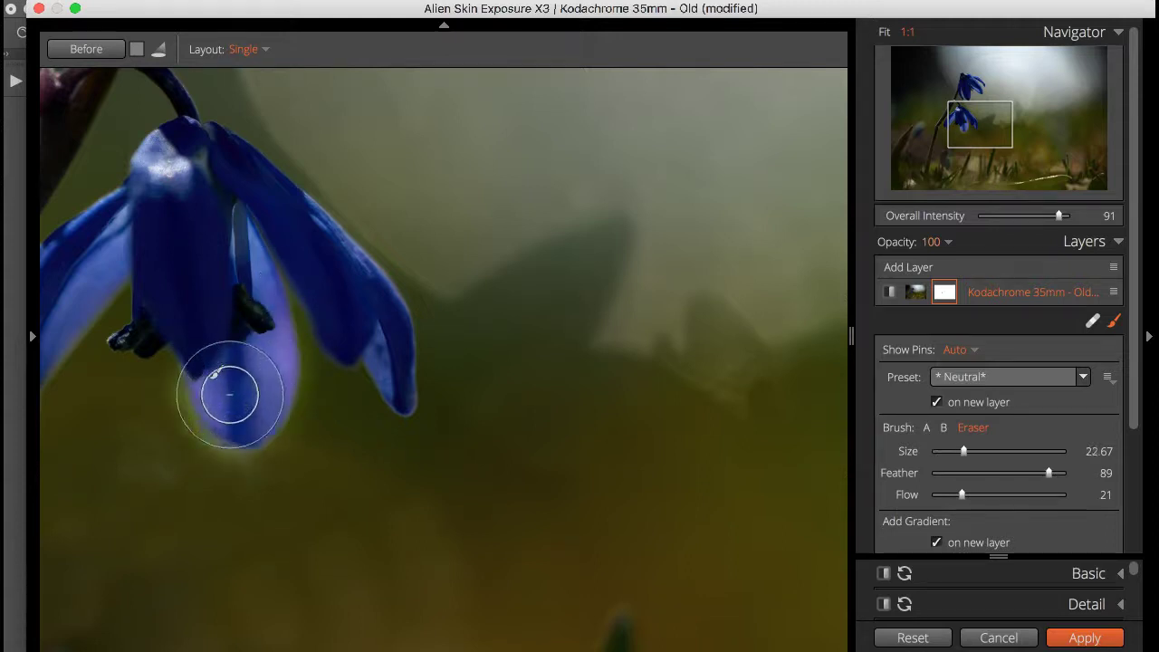
pyautogui.press(']')
pyautogui.press(']')
pyautogui.press(']')
pyautogui.press(']')
pyautogui.press(']')
pyautogui.press(']')
pyautogui.press(']')
pyautogui.press(']')
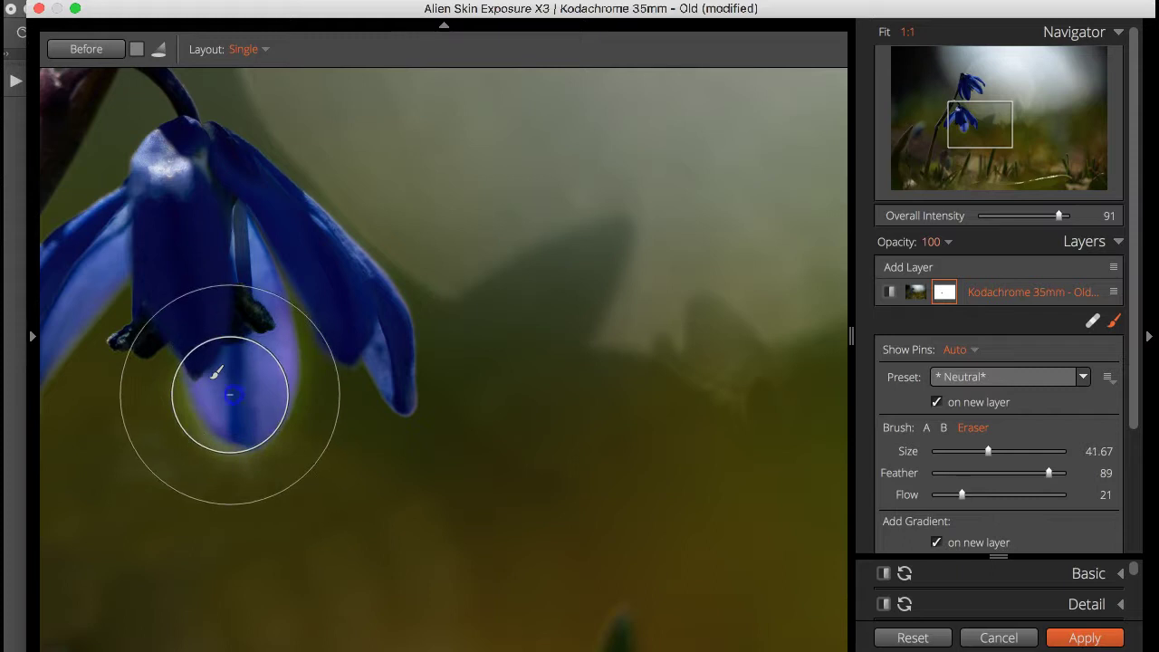
# - Erase the Kodachrome look from the rest of the lower flower and along the stem
pyautogui.moveTo(98, 439); pyautogui.dragTo(184, 448)
pyautogui.moveTo(262, 434); pyautogui.dragTo(328, 293)
pyautogui.click(884, 33)
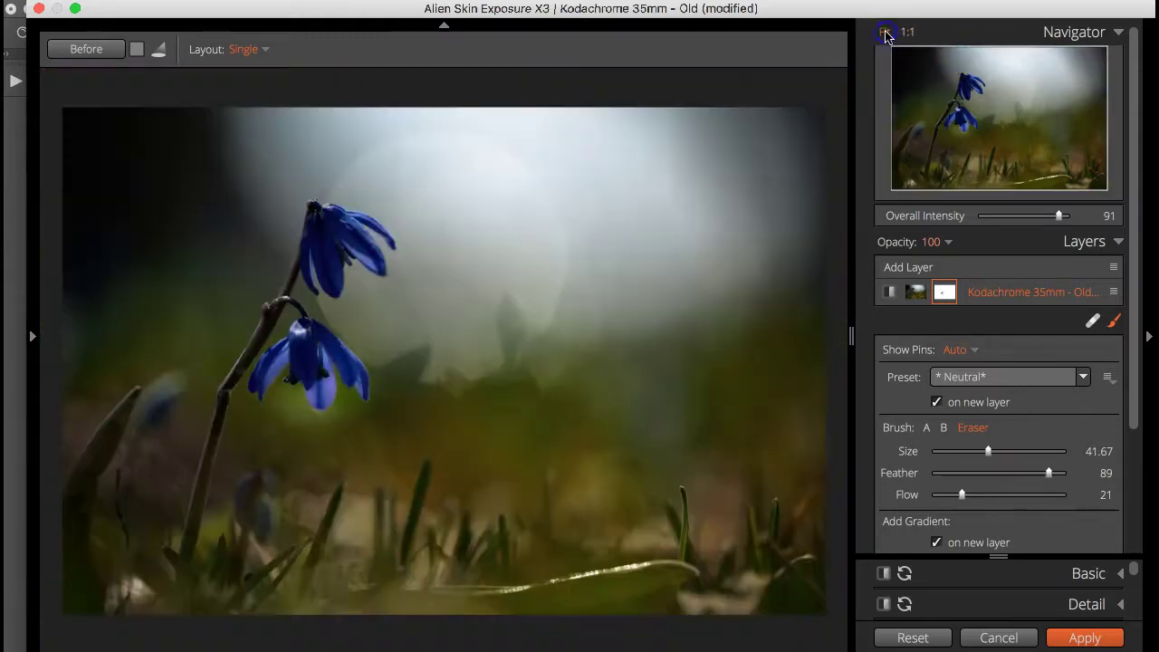
pyautogui.moveTo(344, 334)
pyautogui.mouseDown()
pyautogui.moveTo(249, 413)
pyautogui.moveTo(343, 247)
pyautogui.moveTo(339, 387)
pyautogui.moveTo(268, 292)
pyautogui.moveTo(384, 302)
pyautogui.moveTo(286, 281)
pyautogui.moveTo(354, 298)
pyautogui.moveTo(311, 244)
pyautogui.moveTo(235, 336)
pyautogui.moveTo(324, 355)
pyautogui.moveTo(261, 423)
pyautogui.moveTo(386, 608)
pyautogui.mouseUp()
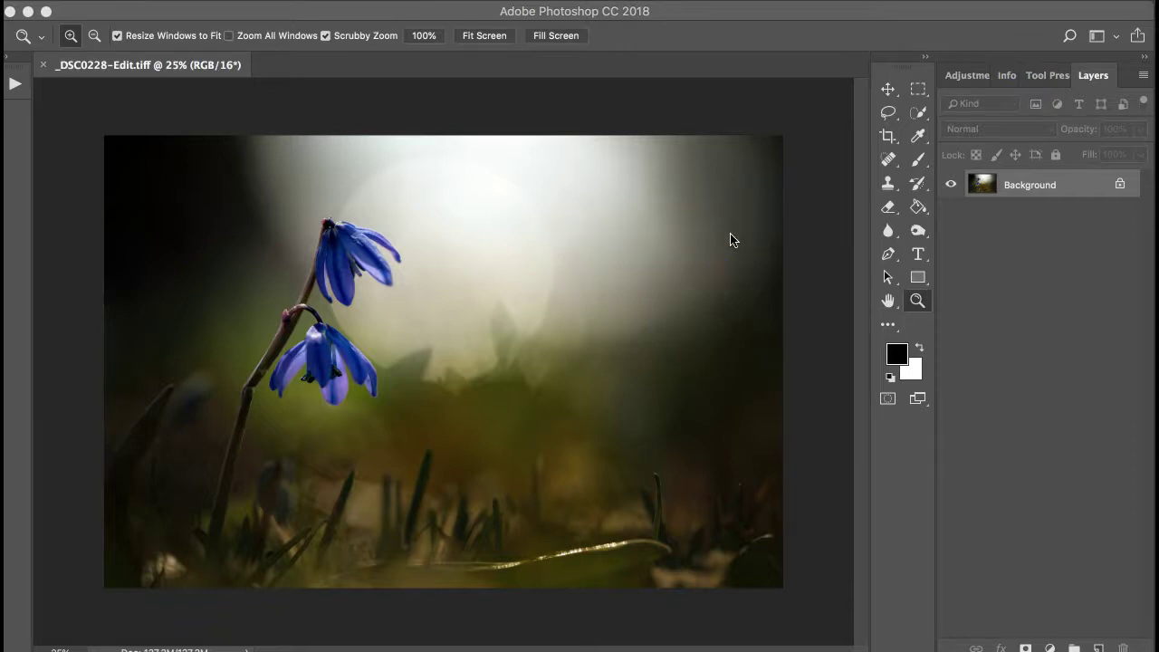
# - Switch to Photoshop, duplicate the Background layer and apply Oil Paint with stylization, cleanliness, scale and bristle detail at 10
pyautogui.click(1057, 280)
pyautogui.press('super+j')
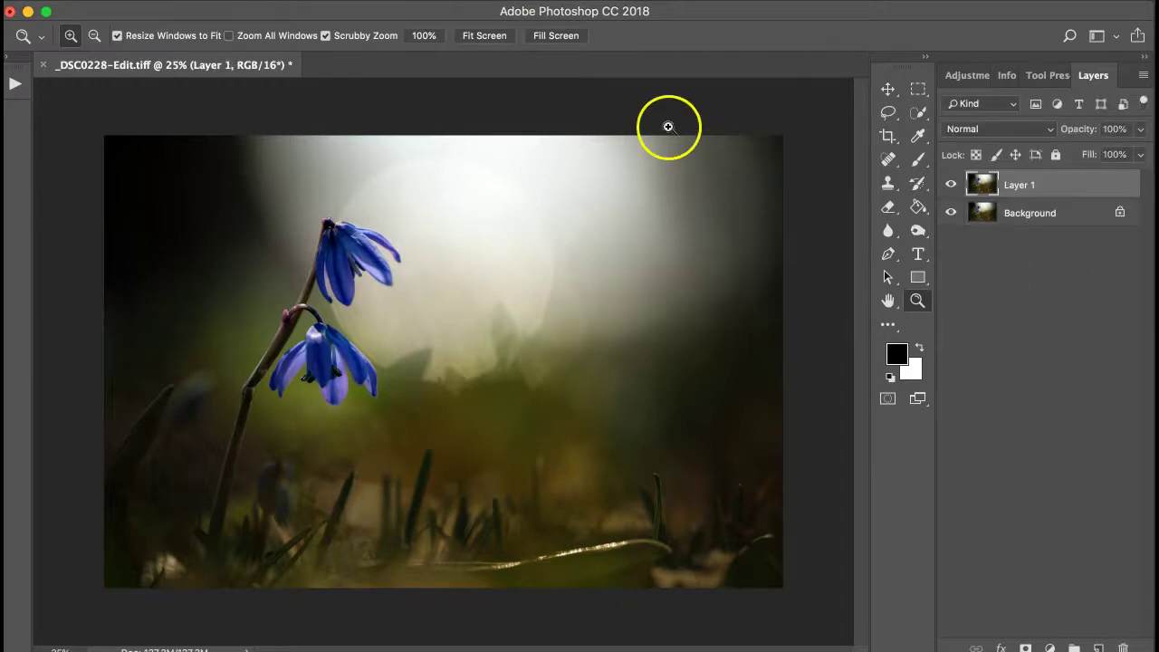
pyautogui.click(414, 1)
pyautogui.moveTo(471, 286)
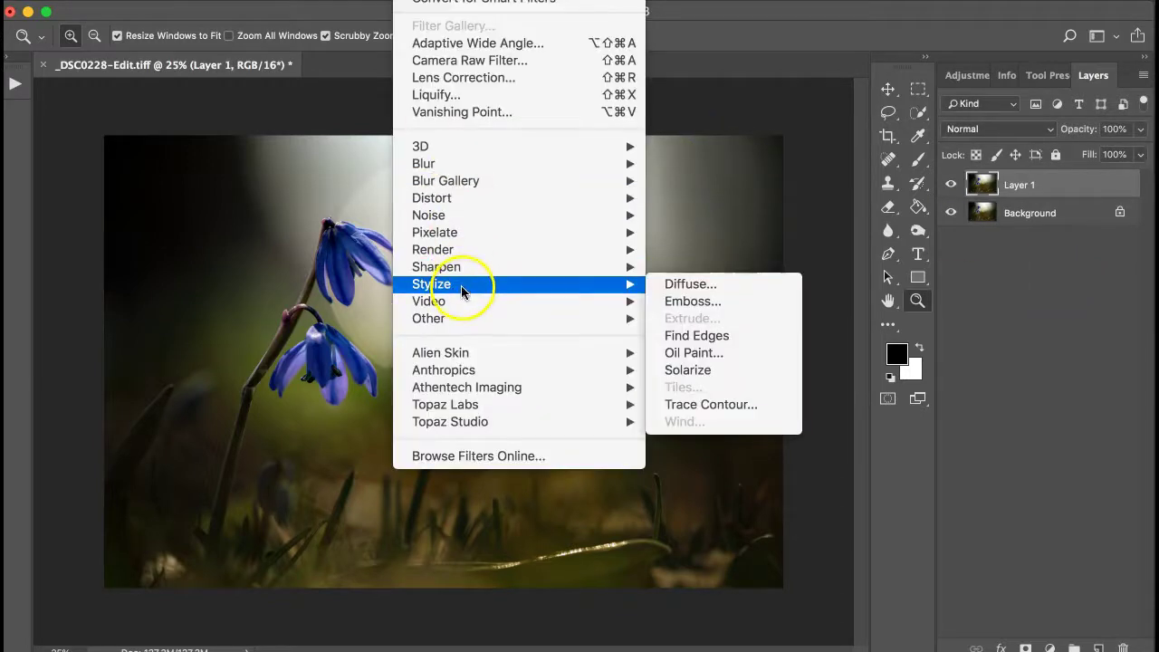
pyautogui.click(749, 358)
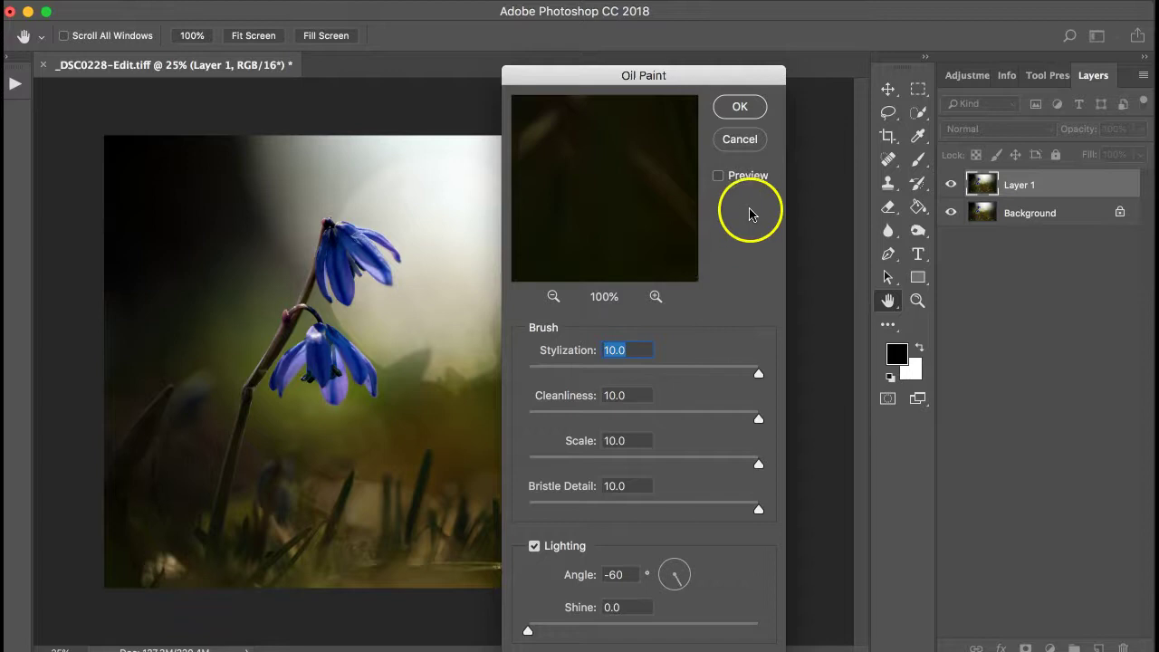
pyautogui.click(750, 107)
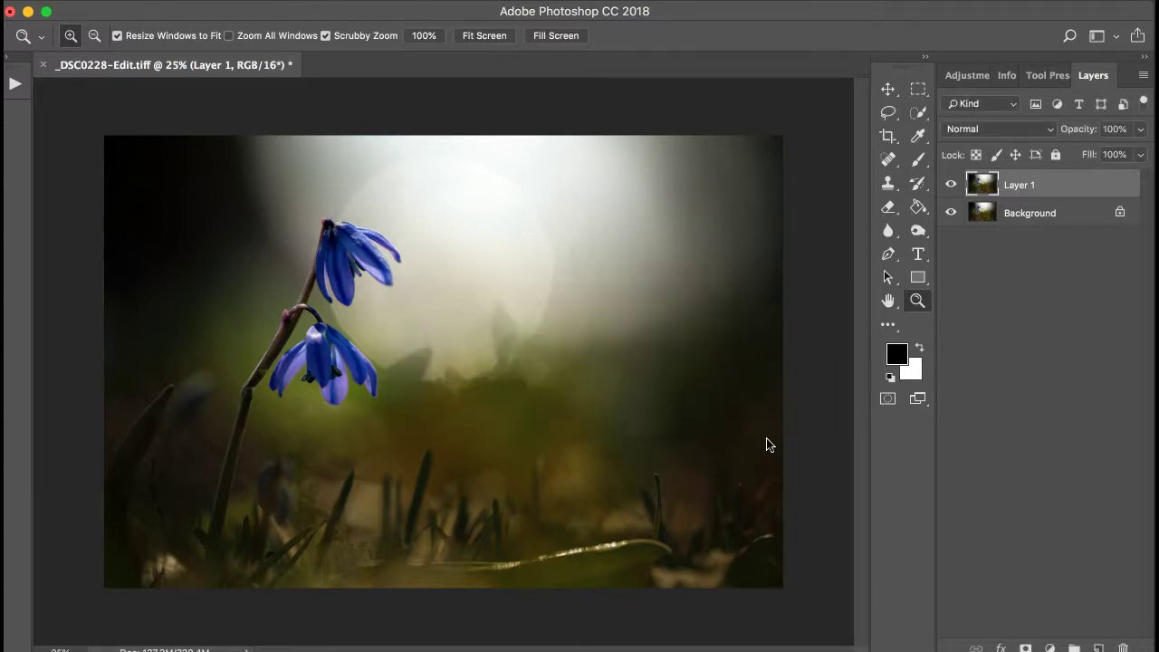
# - Inspect the Oil Paint effect at 100% across the blurred background and the upper flower
pyautogui.moveTo(458, 397); pyautogui.dragTo(458, 397)
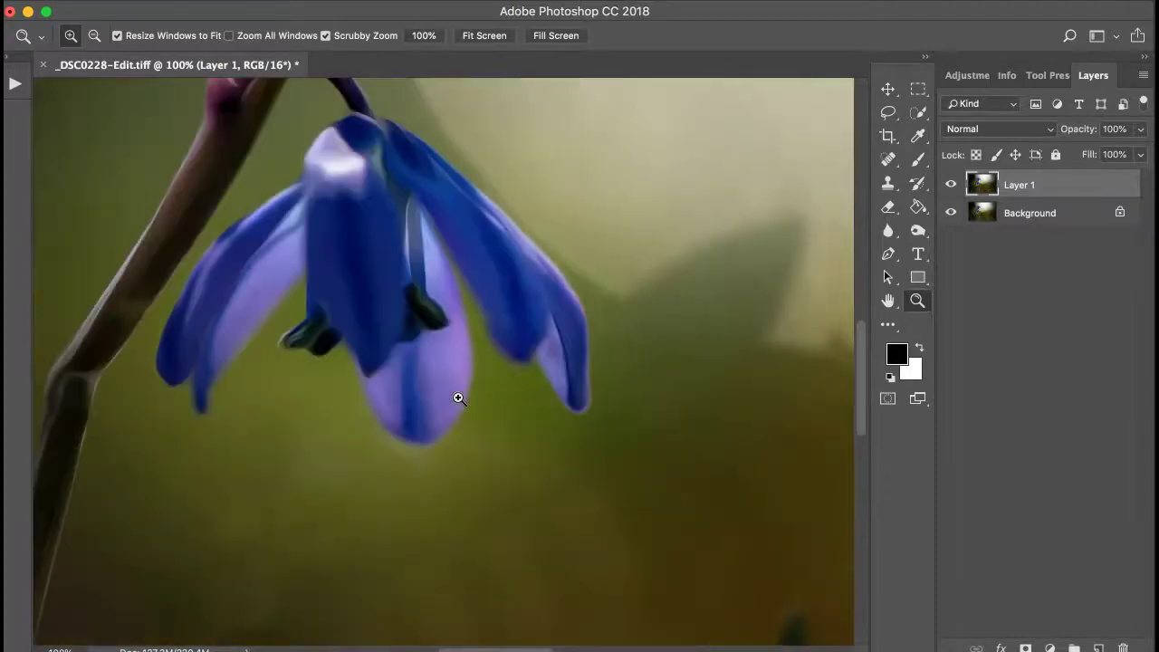
pyautogui.moveTo(414, 280); pyautogui.dragTo(407, 276)
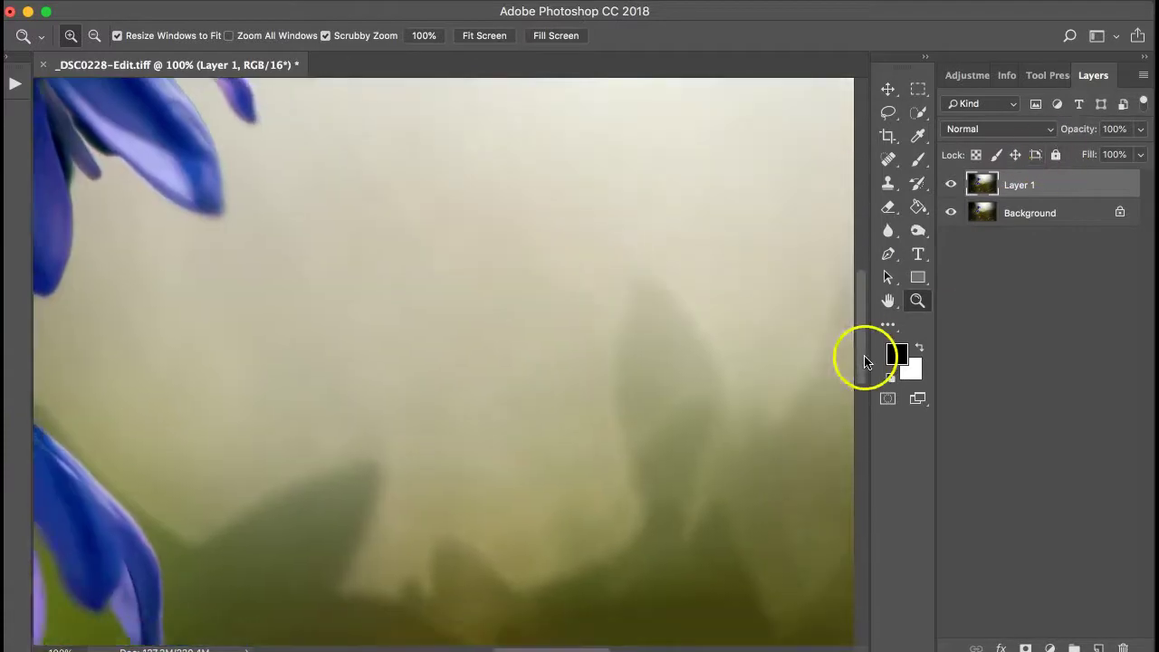
pyautogui.scroll(-3, 461, 416)
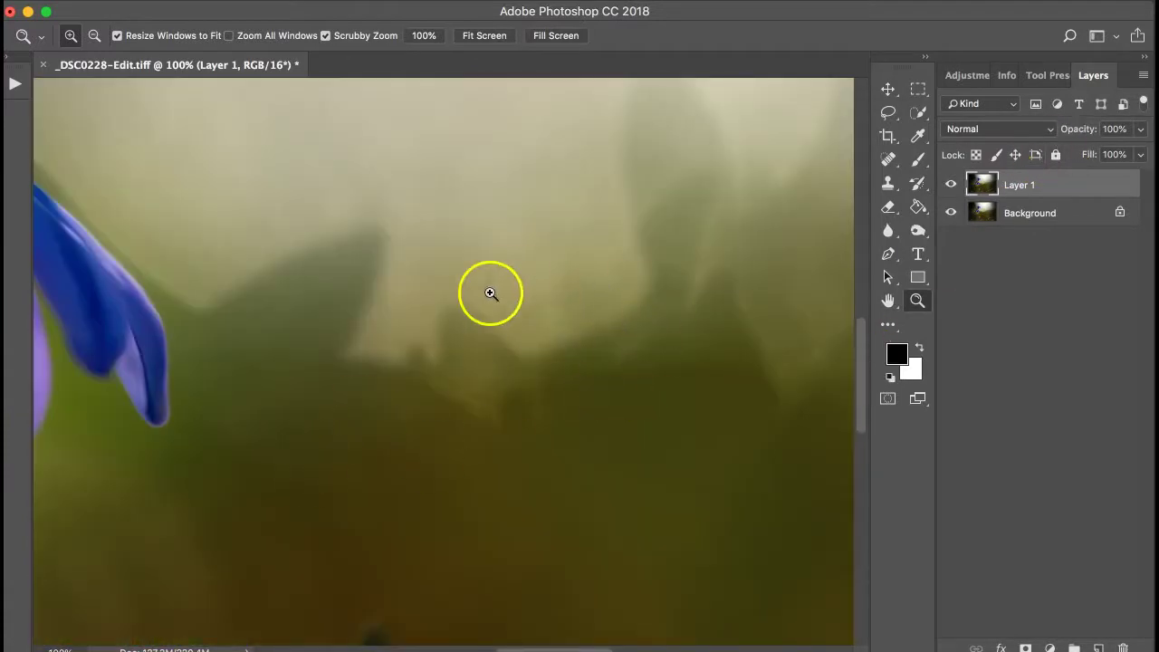
pyautogui.scroll(3, 490, 293)
pyautogui.scroll(4, 572, 269)
pyautogui.hscroll(-2, 571, 270)
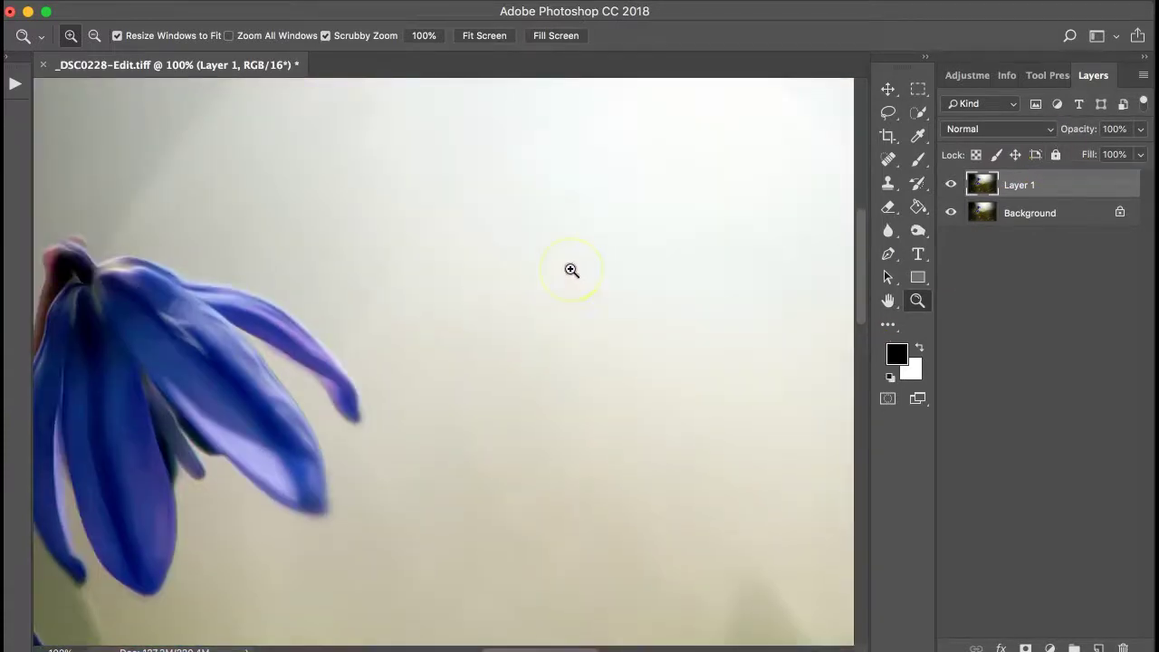
pyautogui.scroll(-3, 571, 270)
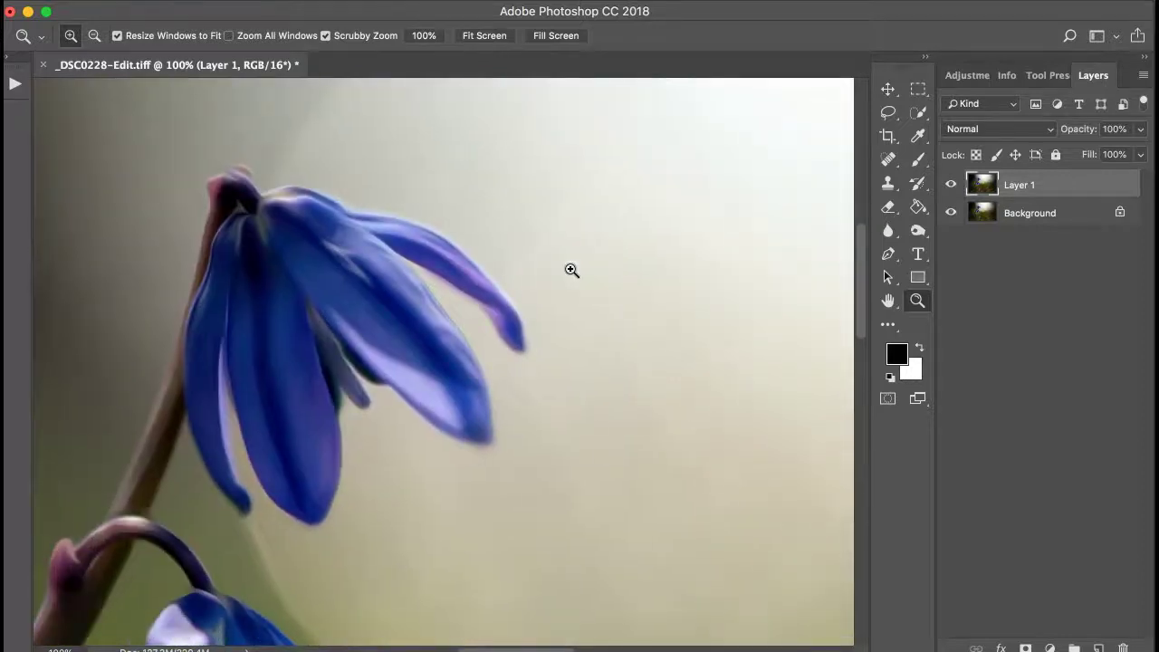
# - Lower the oil-painted layer's opacity to 50% and compare the image with that layer hidden and shown
pyautogui.moveTo(1084, 131); pyautogui.dragTo(1085, 132)
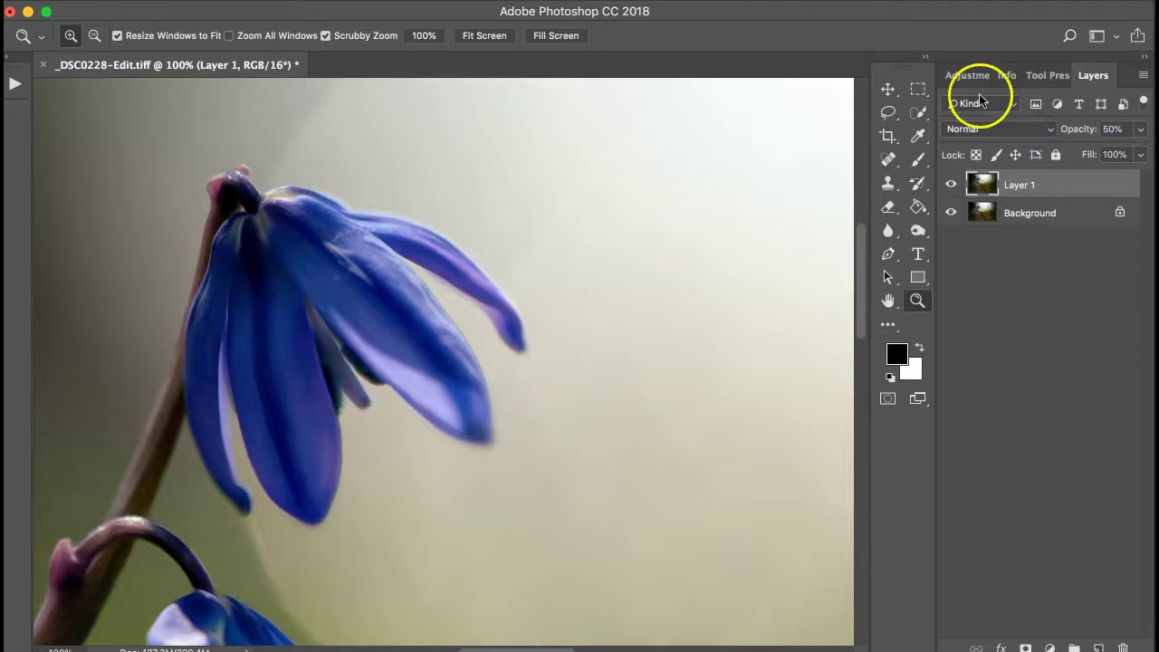
pyautogui.click(950, 185)
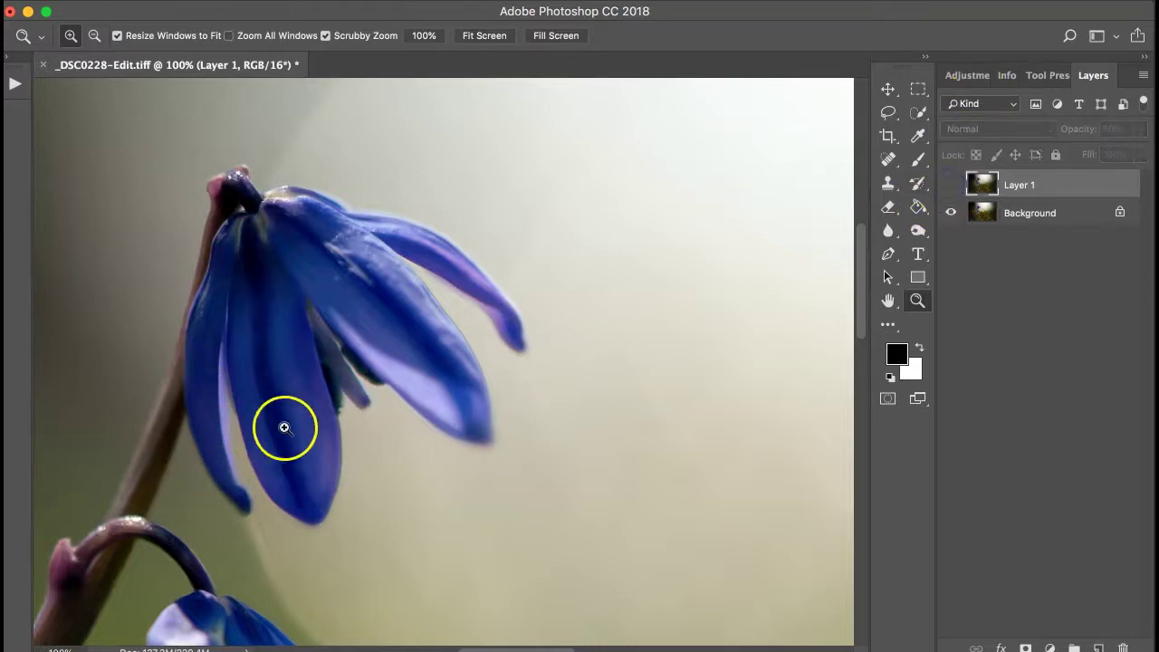
pyautogui.click(950, 185)
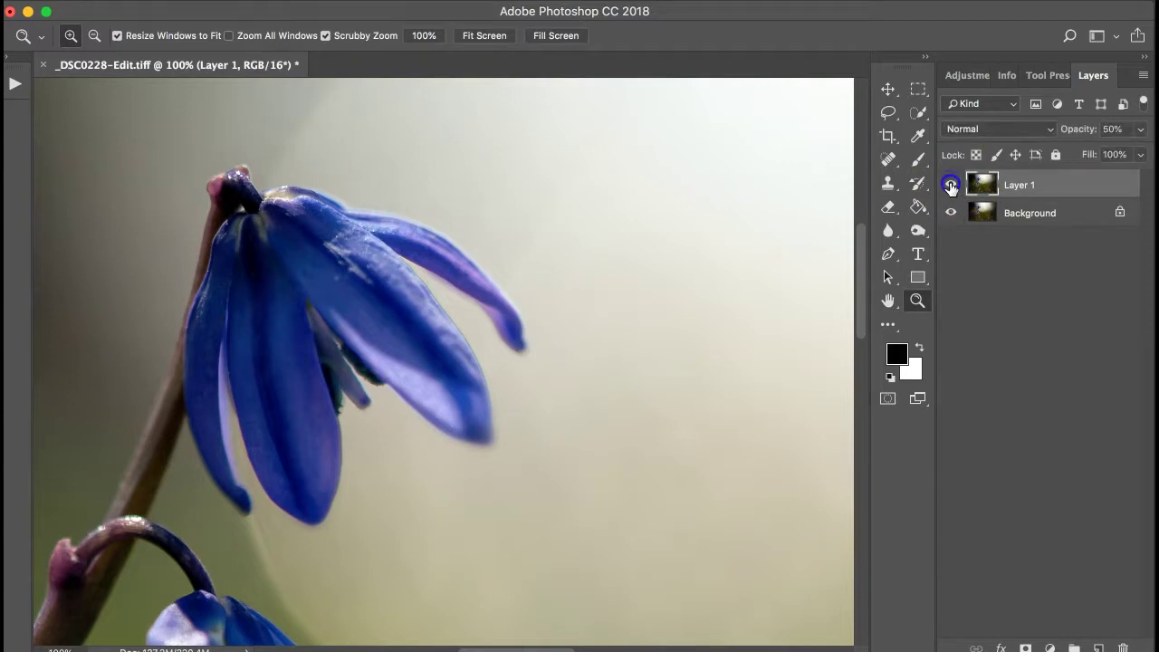
# - Add a layer mask to the oil-painted layer and activate the Brush tool over the lower flower's anthers
pyautogui.scroll(-8, 477, 406)
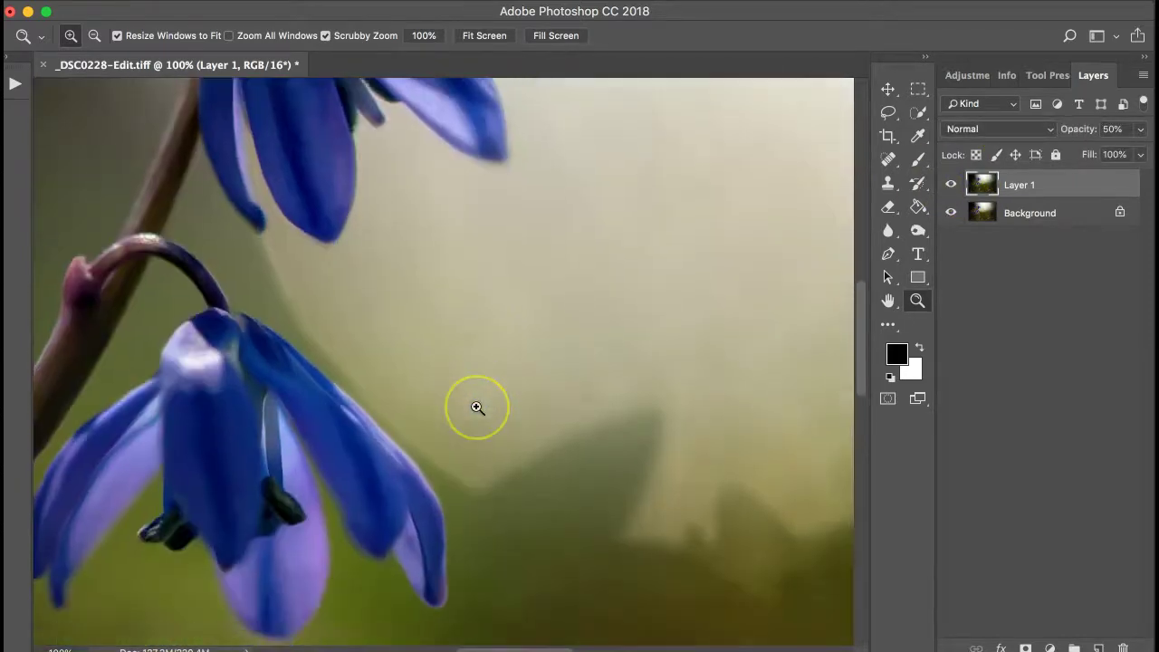
pyautogui.click(301, 436)
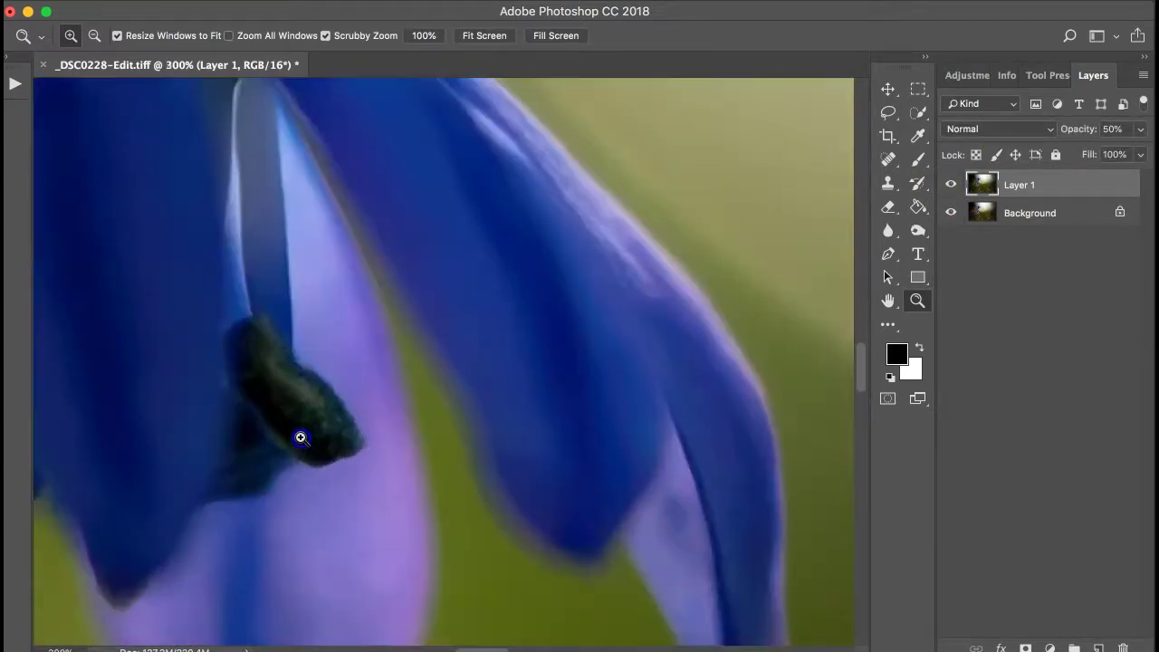
pyautogui.scroll(-1, 300, 438)
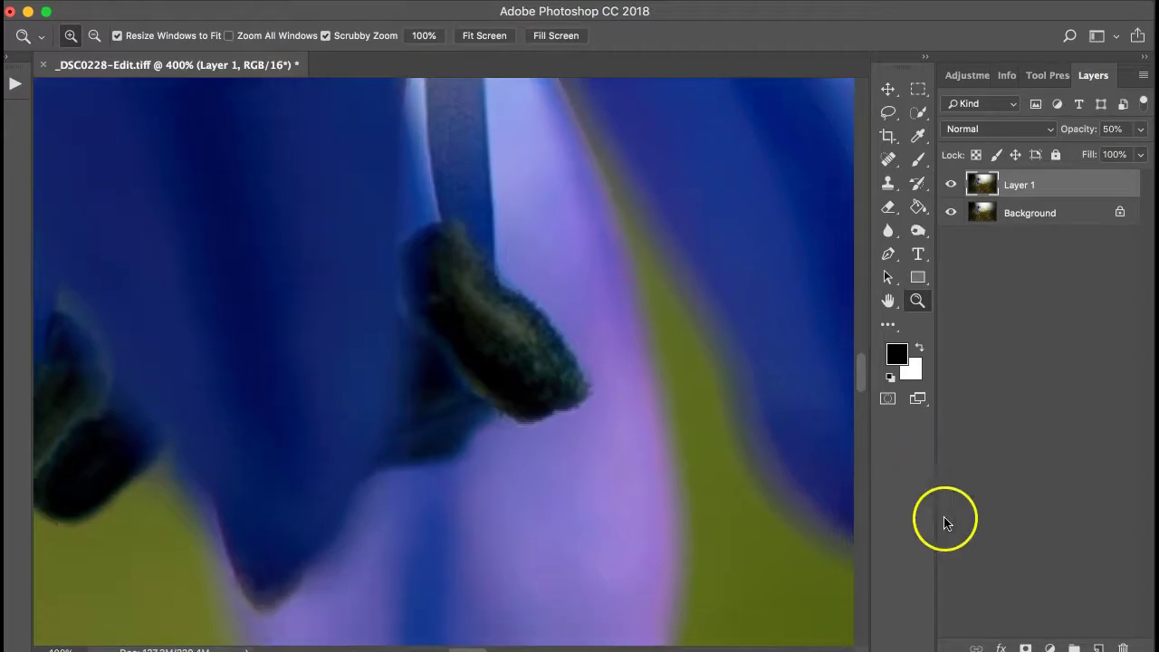
pyautogui.click(1023, 647)
pyautogui.press('b')
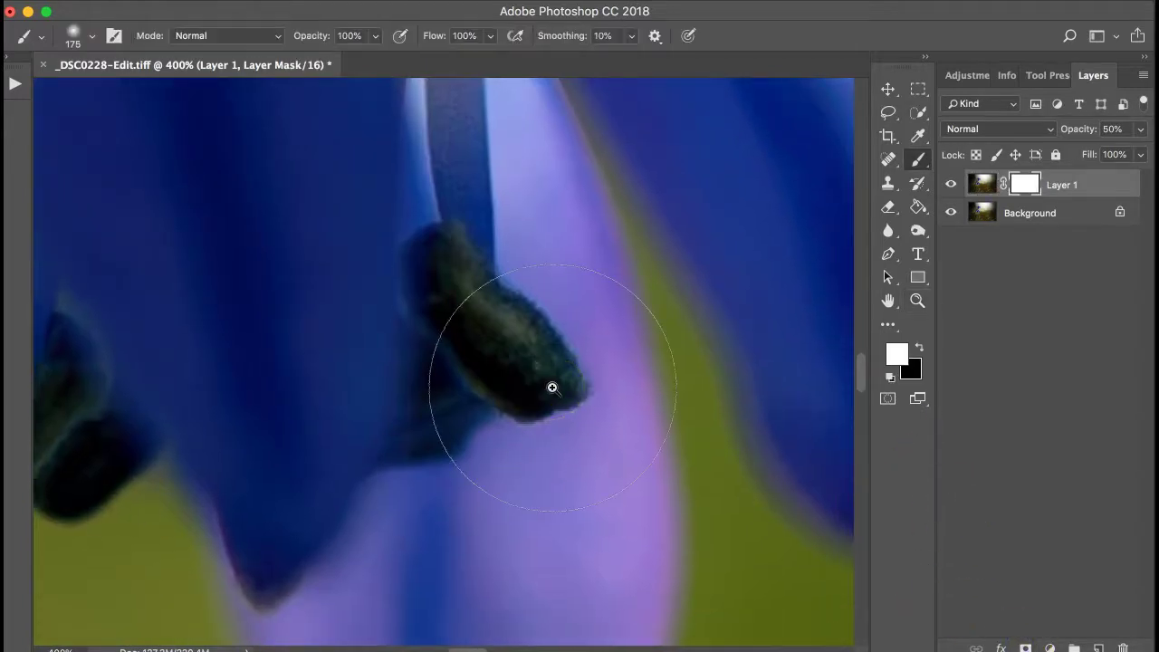
# - Paint black on the mask over the lower flower's dark anthers with a brush size of 40
pyautogui.press('[')
pyautogui.press('[')
pyautogui.press('[')
pyautogui.press('[')
pyautogui.press('[')
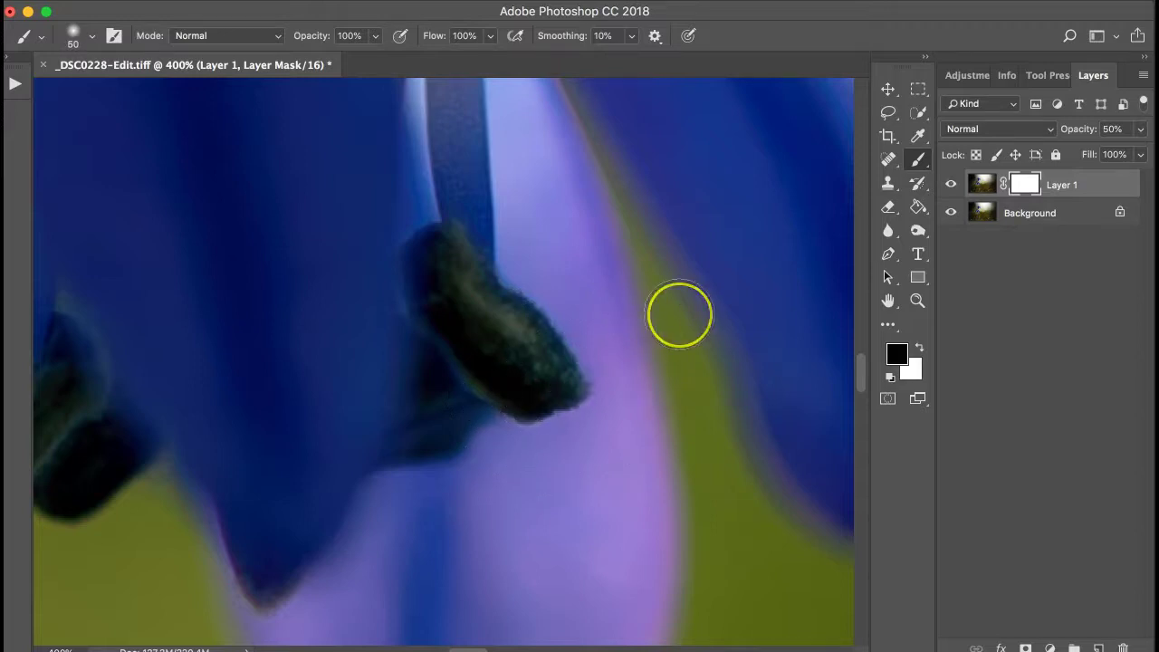
pyautogui.press('[')
pyautogui.moveTo(502, 318)
pyautogui.mouseDown()
pyautogui.moveTo(535, 380)
pyautogui.moveTo(568, 404)
pyautogui.mouseUp()
pyautogui.hscroll(-5, 566, 405)
pyautogui.moveTo(322, 453)
pyautogui.mouseDown()
pyautogui.moveTo(290, 467)
pyautogui.moveTo(264, 412)
pyautogui.moveTo(348, 421)
pyautogui.moveTo(302, 452)
pyautogui.mouseUp()
# - Continue masking out the Oil Paint effect upward from the lower flower to the upper flower's petals
pyautogui.scroll(7, 383, 412)
pyautogui.moveTo(637, 347)
pyautogui.mouseDown()
pyautogui.moveTo(633, 430)
pyautogui.moveTo(622, 283)
pyautogui.moveTo(604, 323)
pyautogui.moveTo(517, 217)
pyautogui.moveTo(535, 500)
pyautogui.mouseUp()
pyautogui.scroll(20, 609, 326)
pyautogui.scroll(2, 604, 324)
pyautogui.moveTo(463, 132)
pyautogui.mouseDown()
pyautogui.moveTo(488, 302)
pyautogui.moveTo(494, 481)
pyautogui.mouseUp()
pyautogui.scroll(7, 494, 481)
pyautogui.click(515, 266)
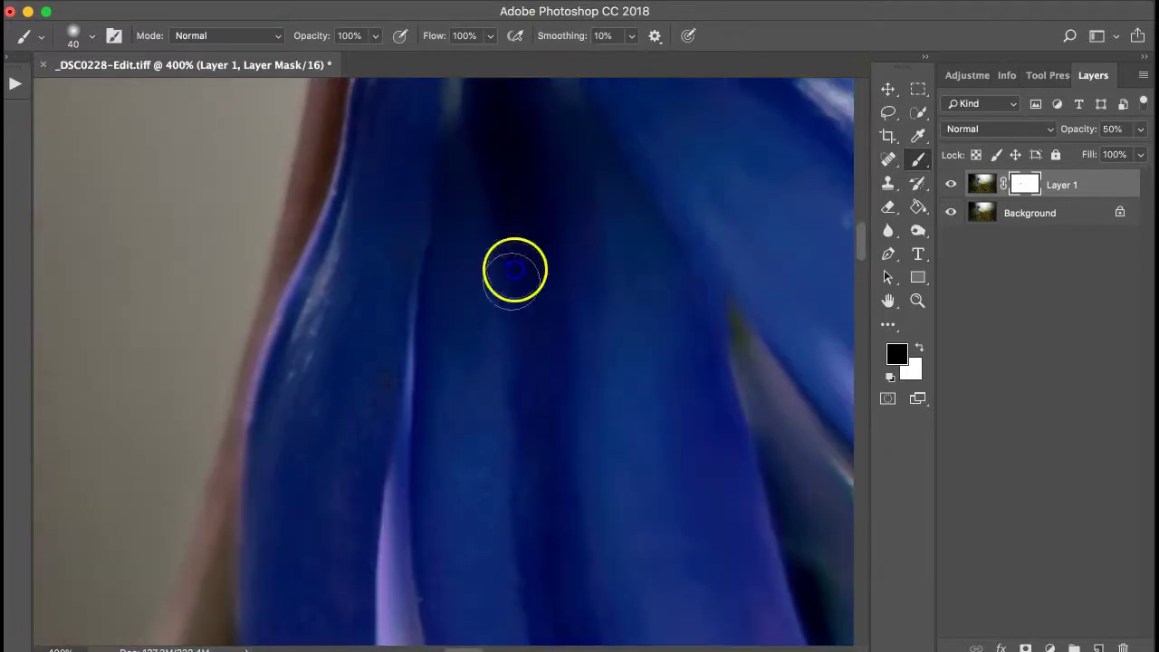
# - Enlarge the brush to 70 and mask the Oil Paint effect off the upper flower's petals
pyautogui.press(']')
pyautogui.press(']')
pyautogui.press(']')
pyautogui.click(379, 254)
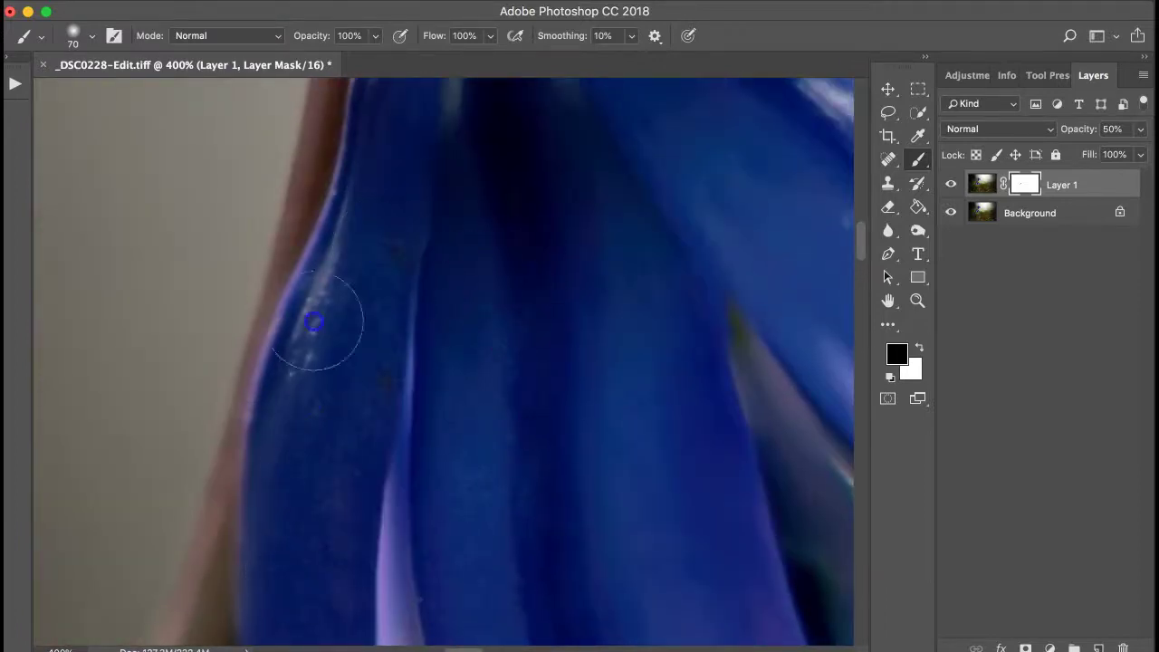
pyautogui.scroll(-5, 317, 381)
pyautogui.scroll(-8, 587, 323)
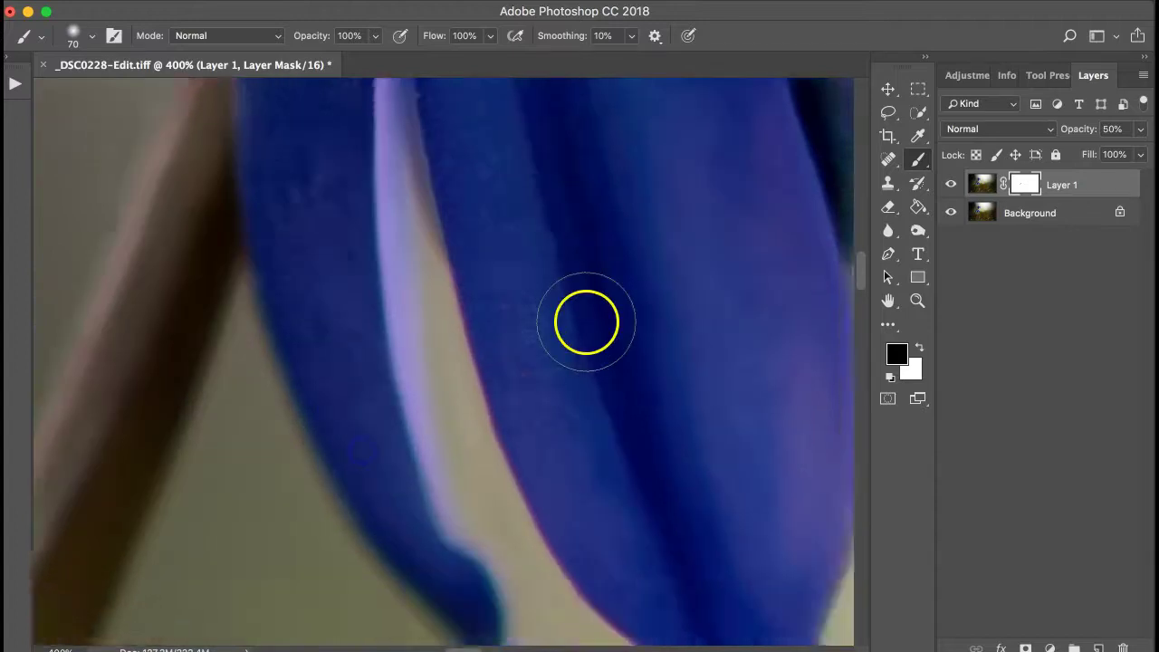
pyautogui.scroll(9, 548, 273)
pyautogui.click(554, 272)
pyautogui.scroll(9, 547, 272)
pyautogui.moveTo(546, 280); pyautogui.dragTo(465, 528)
pyautogui.moveTo(366, 279); pyautogui.dragTo(305, 506)
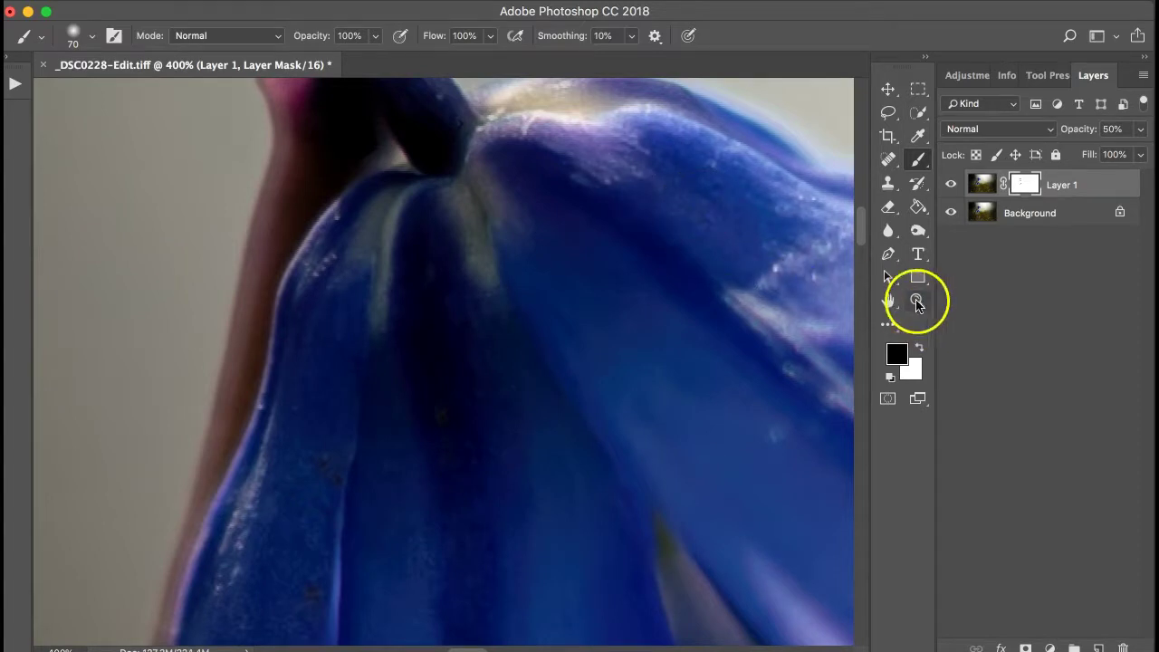
# - Compare the whole image with the oil-painted layer hidden and shown, and save the file as _DSC0228-Edit-Edit.tif
pyautogui.click(917, 300)
pyautogui.click(482, 35)
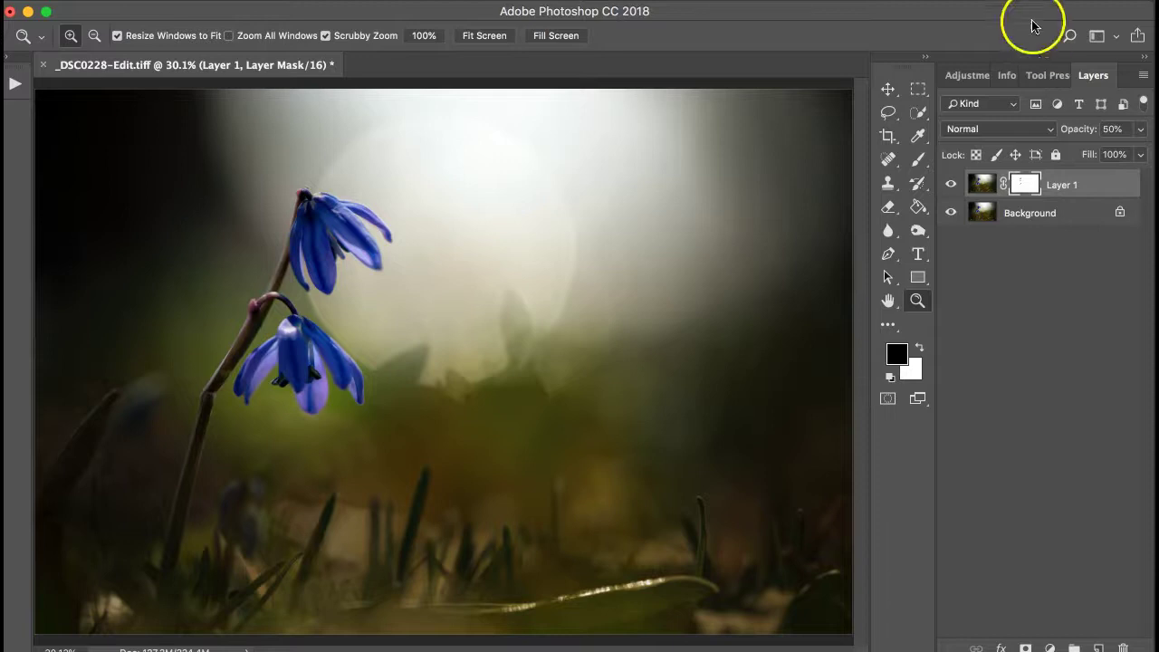
pyautogui.click(949, 185)
pyautogui.click(949, 185)
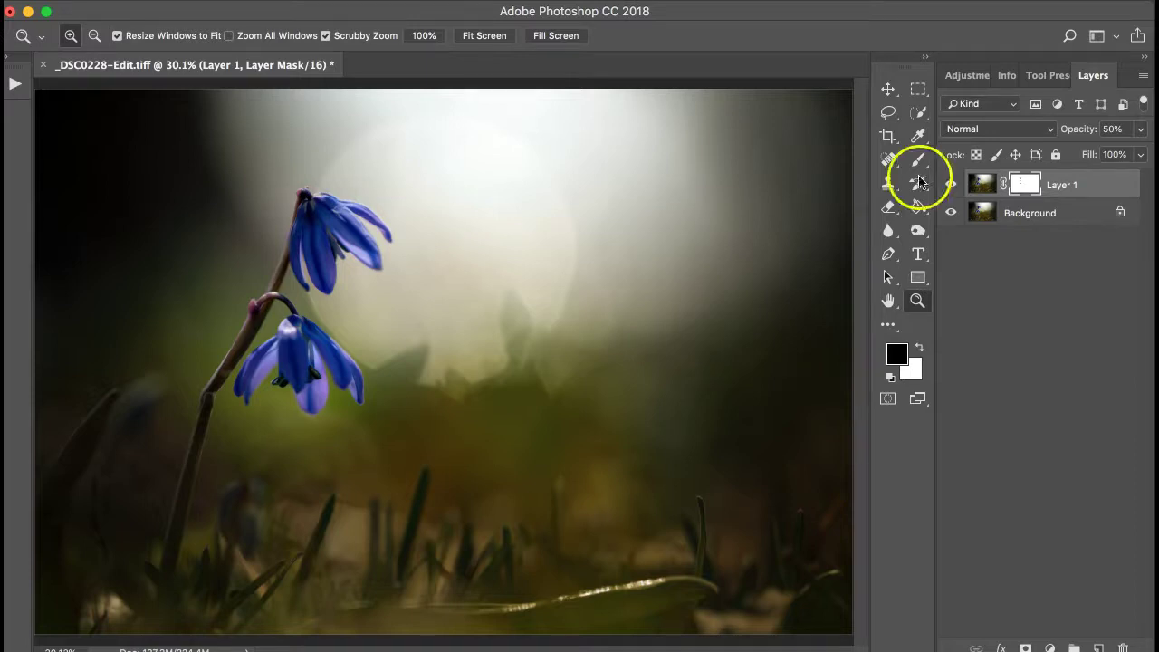
pyautogui.click(101, 82)
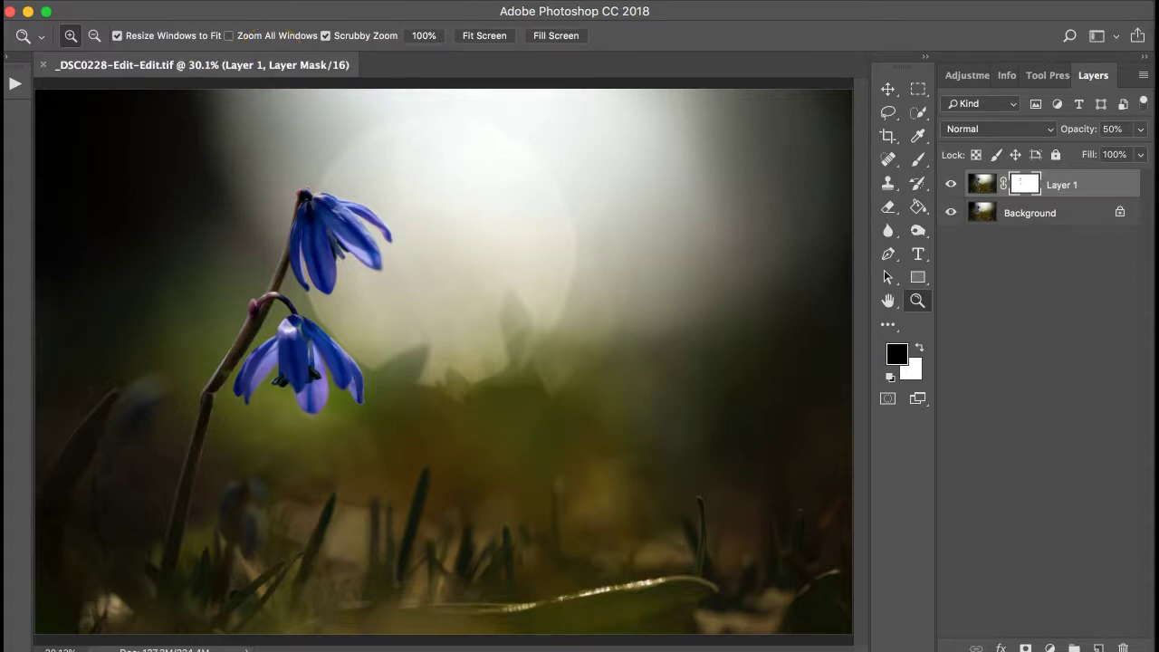
# - Close the saved document in Photoshop and switch to Lightroom
pyautogui.click(2, 538)
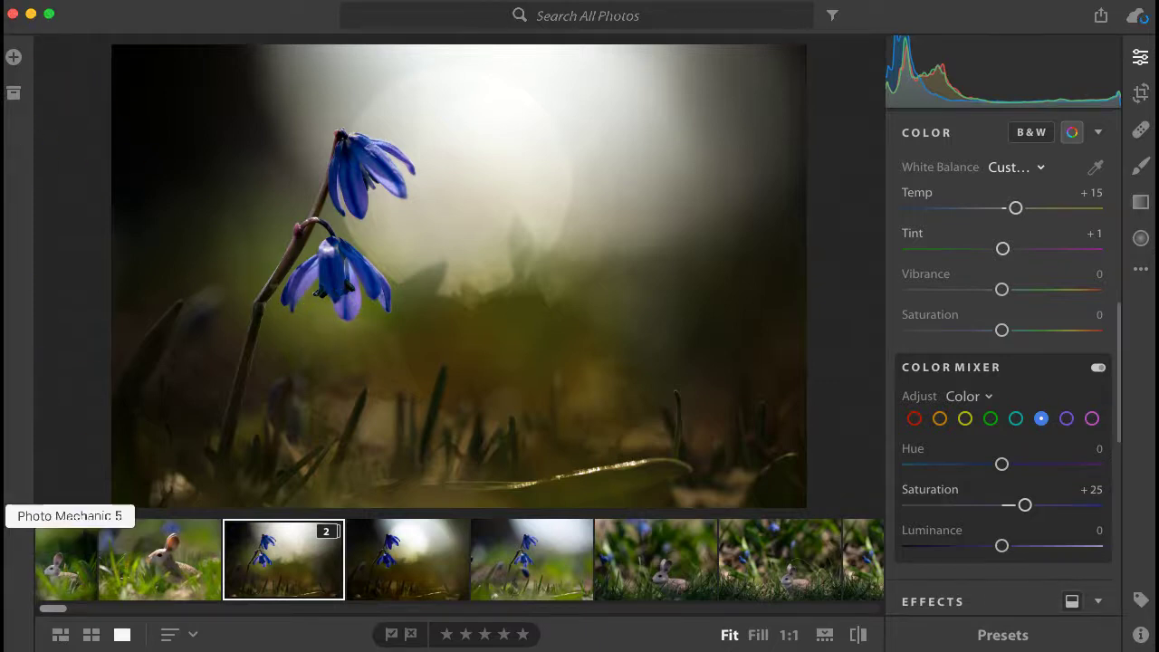
pyautogui.click(1, 582)
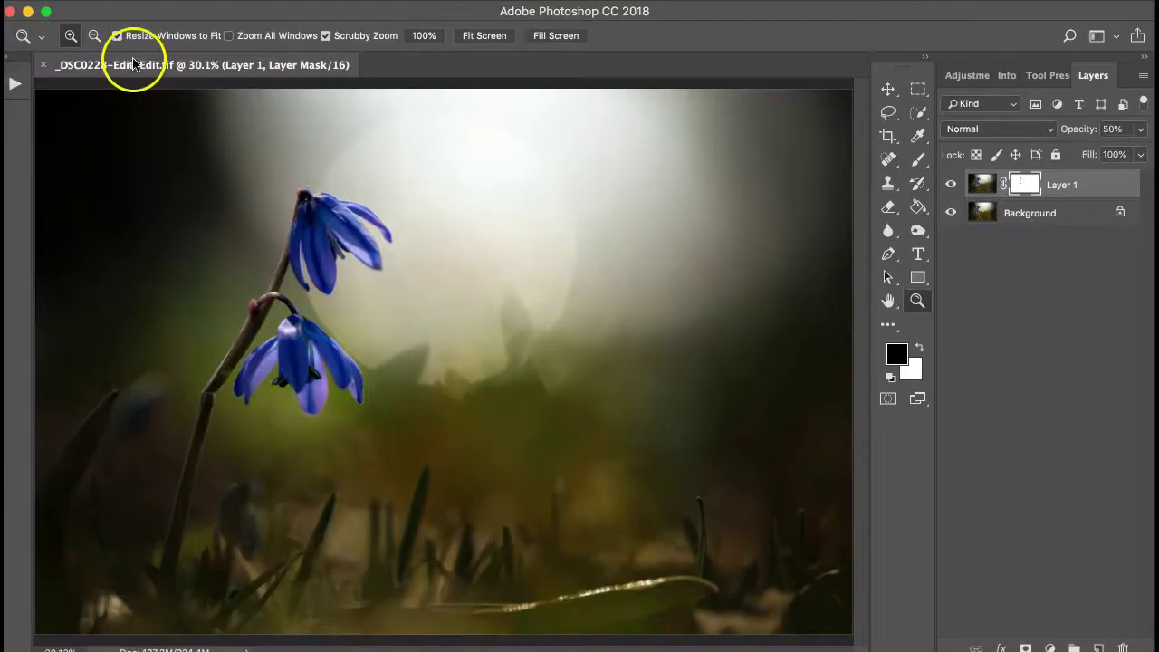
pyautogui.click(43, 64)
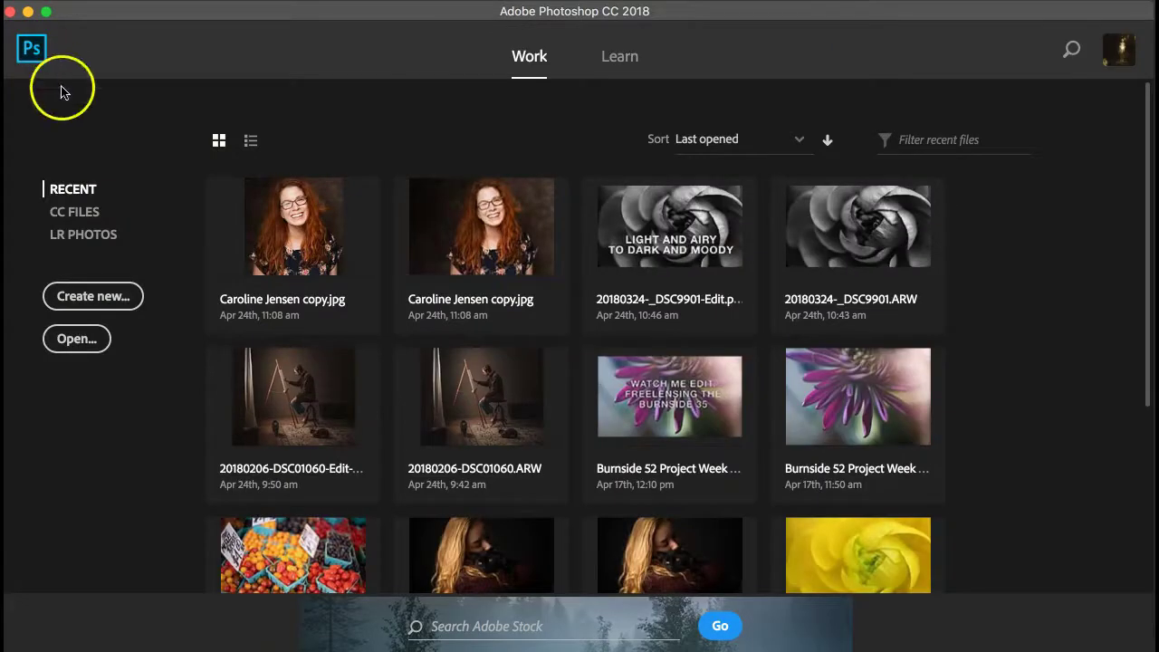
pyautogui.moveTo(88, 15); pyautogui.dragTo(158, 232)
pyautogui.click(126, 228)
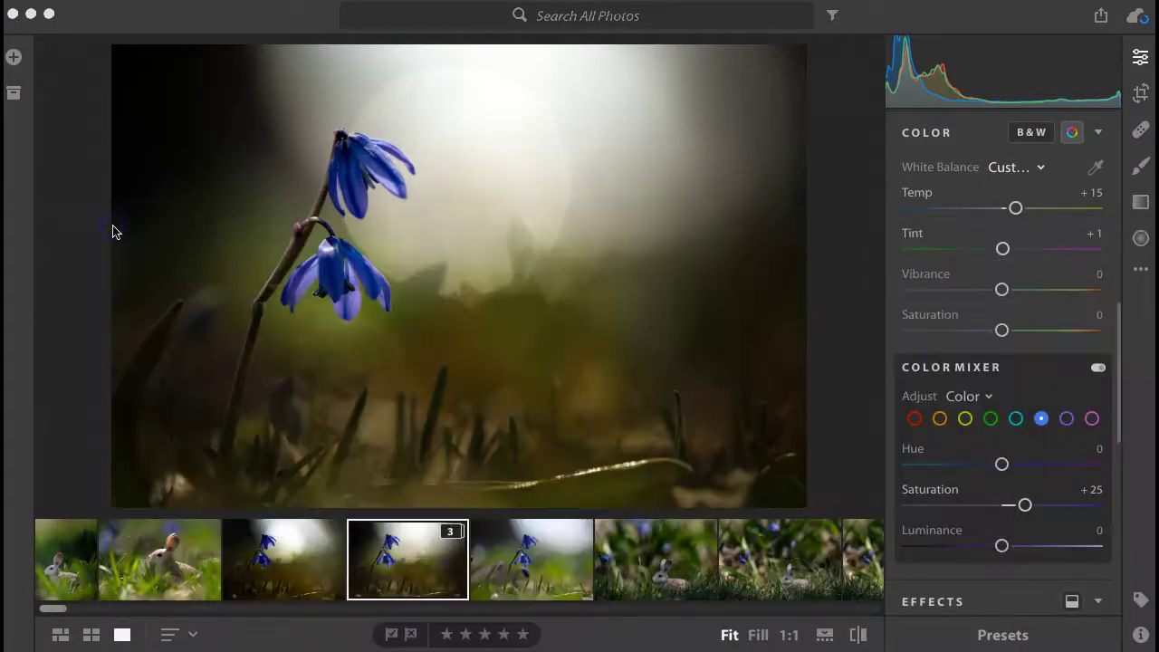
# - Start a brush adjustment on the flower photo with Temp reset to 0 and Dehaze set to about -21
pyautogui.click(489, 46)
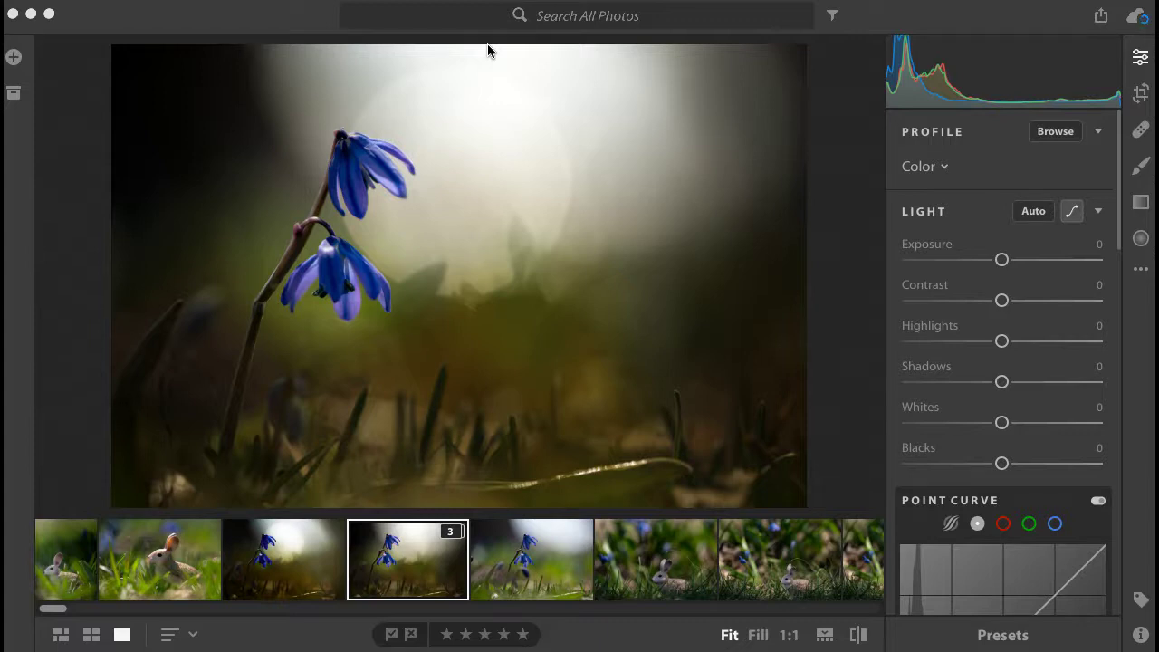
pyautogui.click(1141, 170)
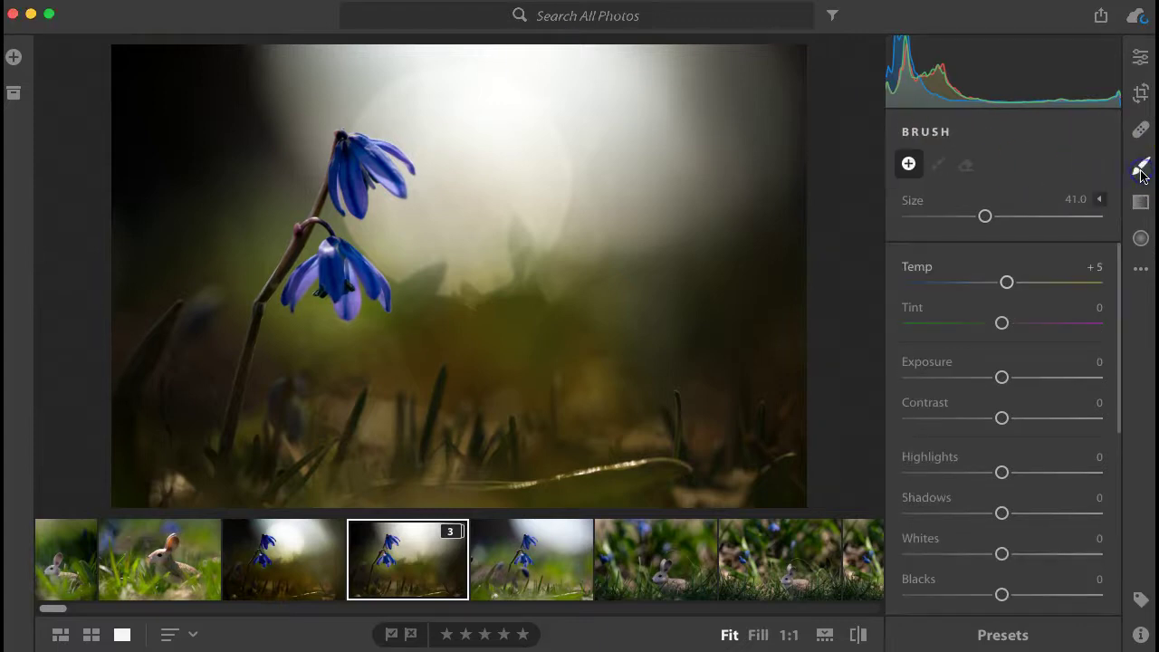
pyautogui.doubleClick(916, 266)
pyautogui.scroll(-5, 1002, 359)
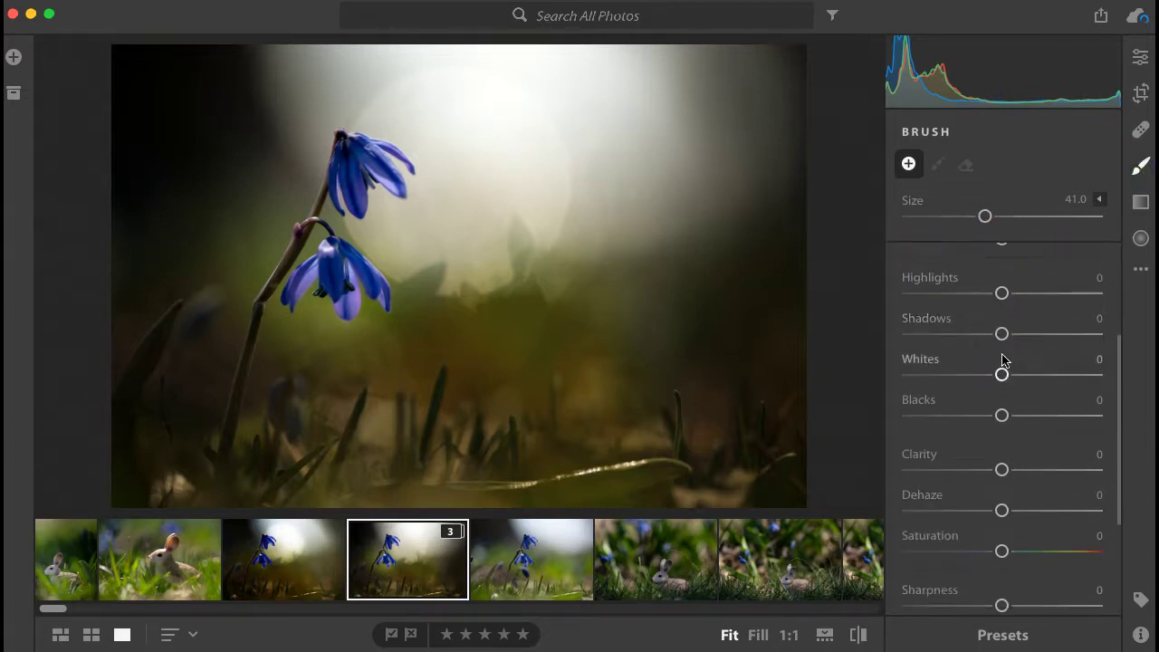
pyautogui.scroll(3, 1002, 359)
pyautogui.scroll(2, 1002, 359)
pyautogui.scroll(-3, 1002, 359)
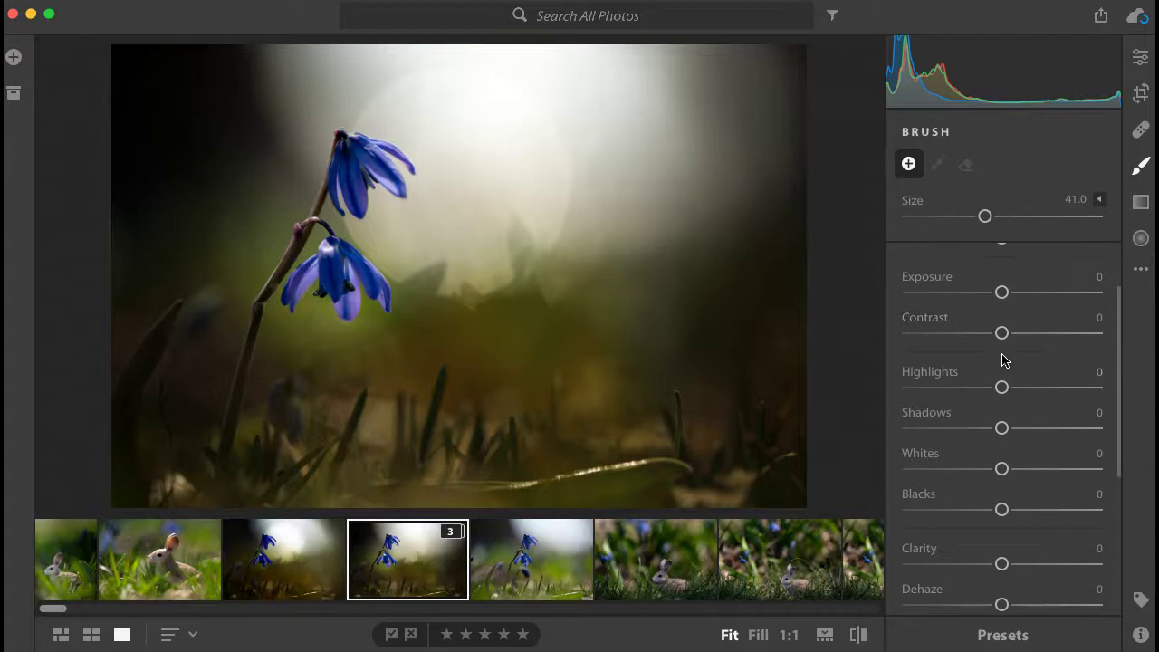
pyautogui.scroll(2, 1002, 359)
pyautogui.scroll(-2, 1002, 359)
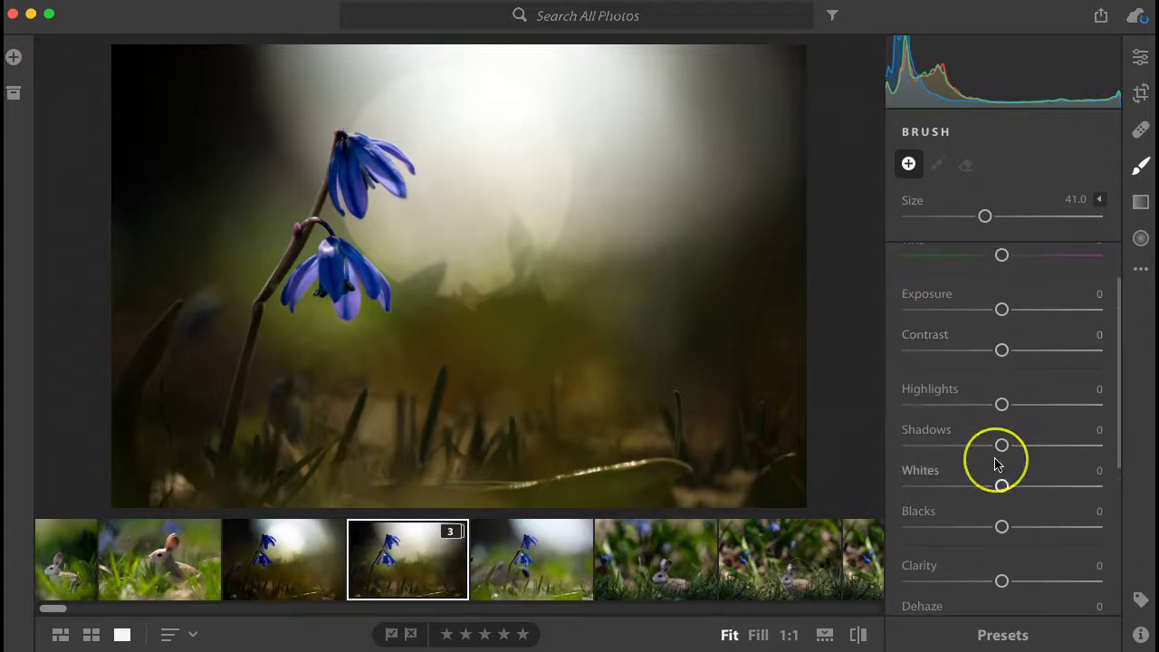
pyautogui.scroll(-4, 999, 461)
pyautogui.moveTo(993, 525)
pyautogui.mouseDown()
pyautogui.moveTo(1000, 534)
pyautogui.moveTo(980, 537)
pyautogui.mouseUp()
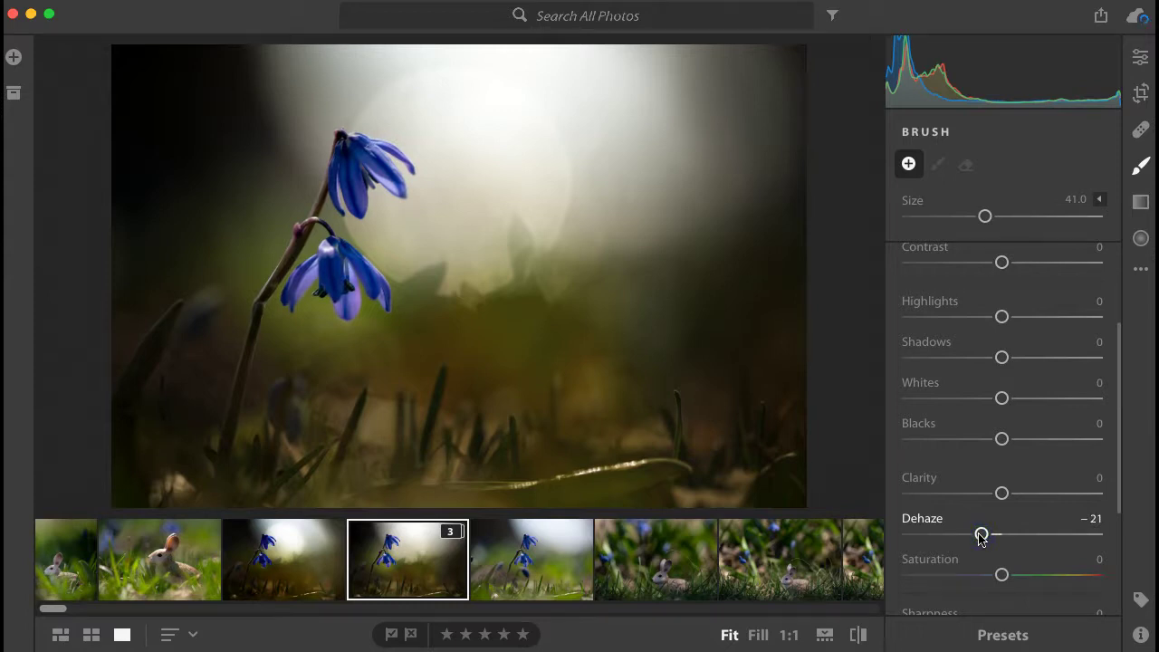
# - Lower the brush Exposure, paint down the right side of the background, and adjust Exposure to -1.88
pyautogui.scroll(6, 1006, 464)
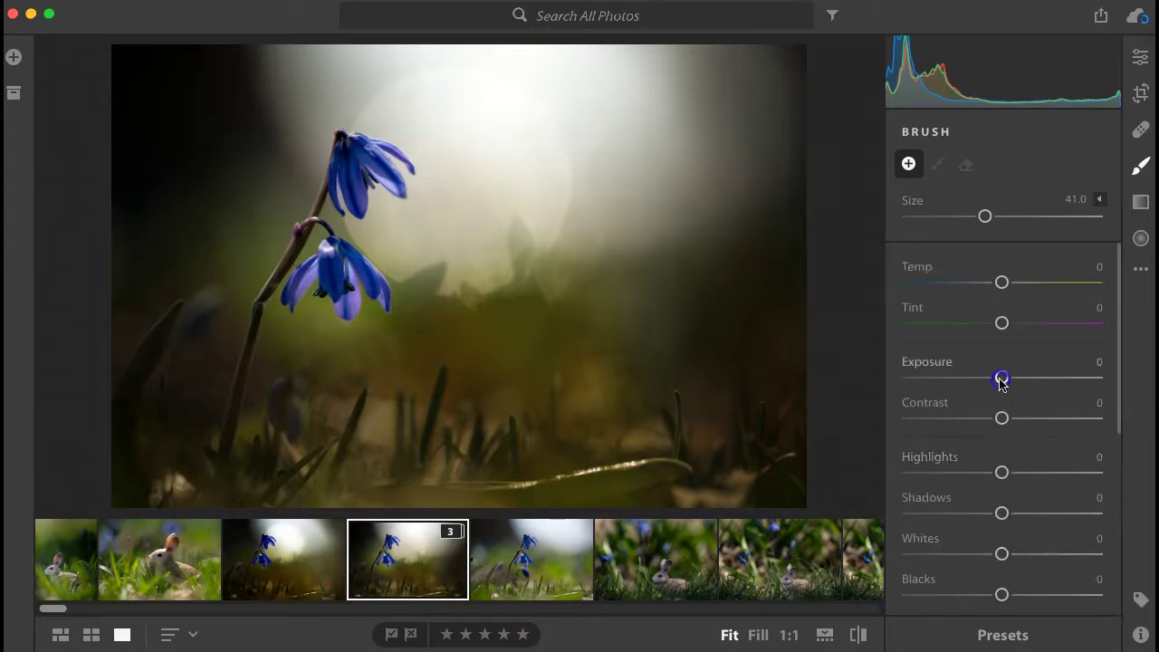
pyautogui.moveTo(1002, 378); pyautogui.dragTo(971, 381)
pyautogui.moveTo(724, 264)
pyautogui.mouseDown()
pyautogui.moveTo(699, 218)
pyautogui.moveTo(729, 146)
pyautogui.moveTo(726, 107)
pyautogui.moveTo(722, 366)
pyautogui.moveTo(746, 379)
pyautogui.moveTo(709, 422)
pyautogui.mouseUp()
pyautogui.moveTo(964, 381)
pyautogui.mouseDown()
pyautogui.moveTo(944, 382)
pyautogui.moveTo(958, 381)
pyautogui.mouseUp()
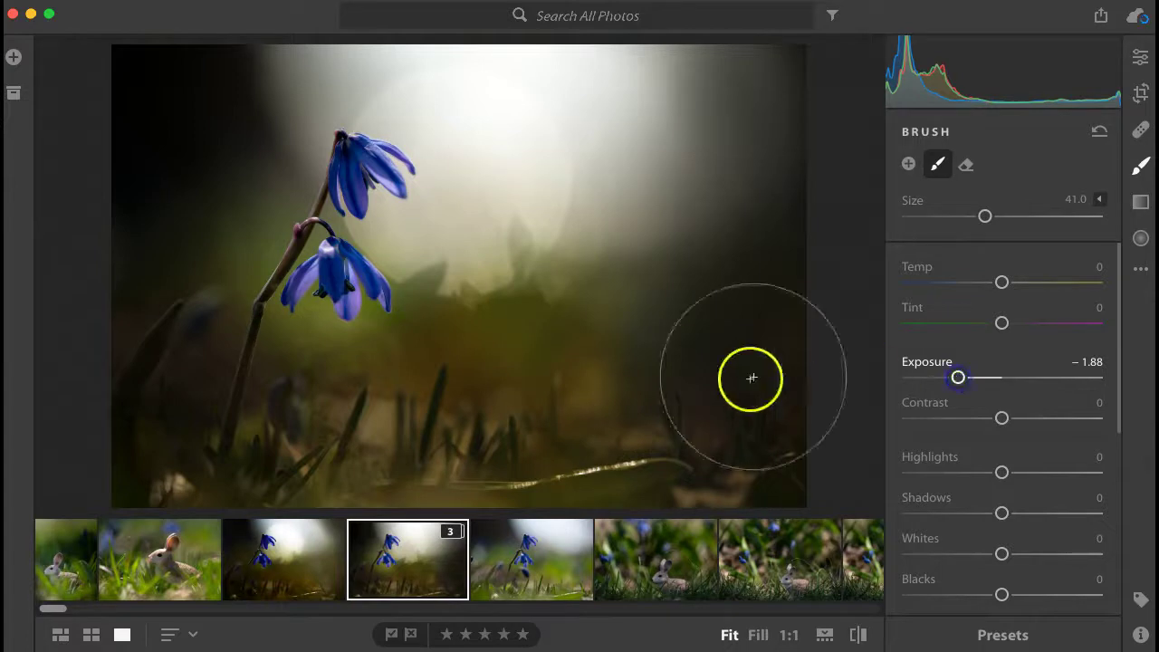
# - Set the brush adjustment's Dehaze to -48 and paint over more of the background and grass right of the flowers
pyautogui.scroll(-3, 1086, 509)
pyautogui.click(980, 546)
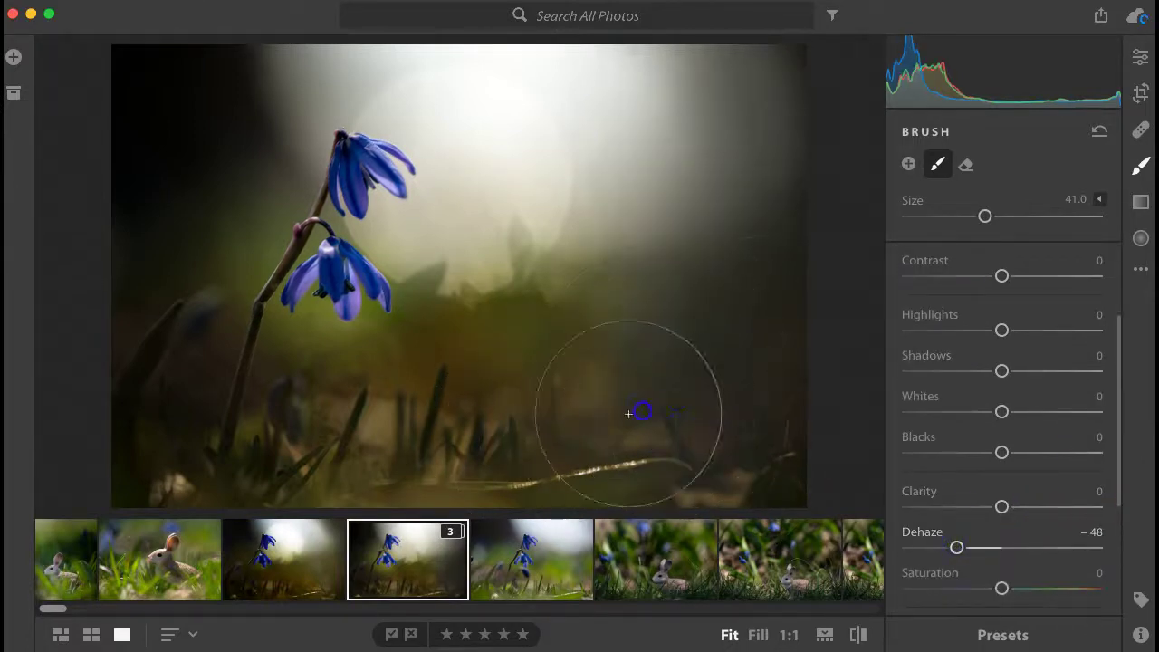
pyautogui.moveTo(762, 396); pyautogui.dragTo(689, 394)
pyautogui.moveTo(735, 127); pyautogui.dragTo(770, 322)
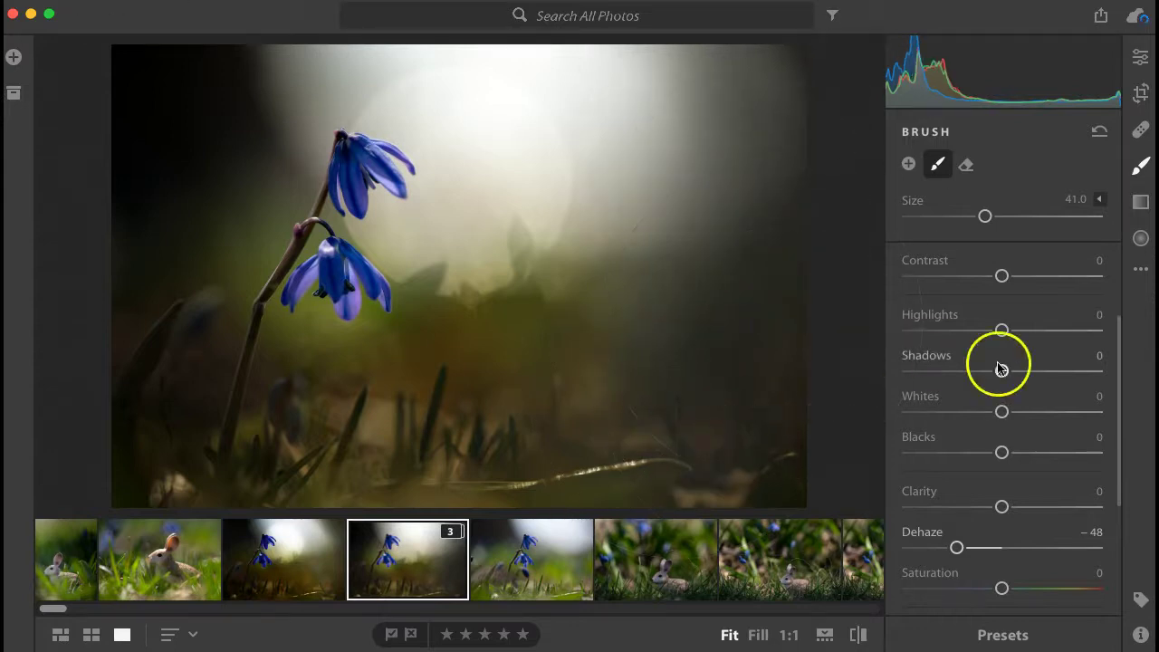
# - Set the brush Exposure to -2.28 and paint over the upper right background and the grass at the photo's lower left
pyautogui.scroll(3, 995, 339)
pyautogui.moveTo(975, 359); pyautogui.dragTo(946, 362)
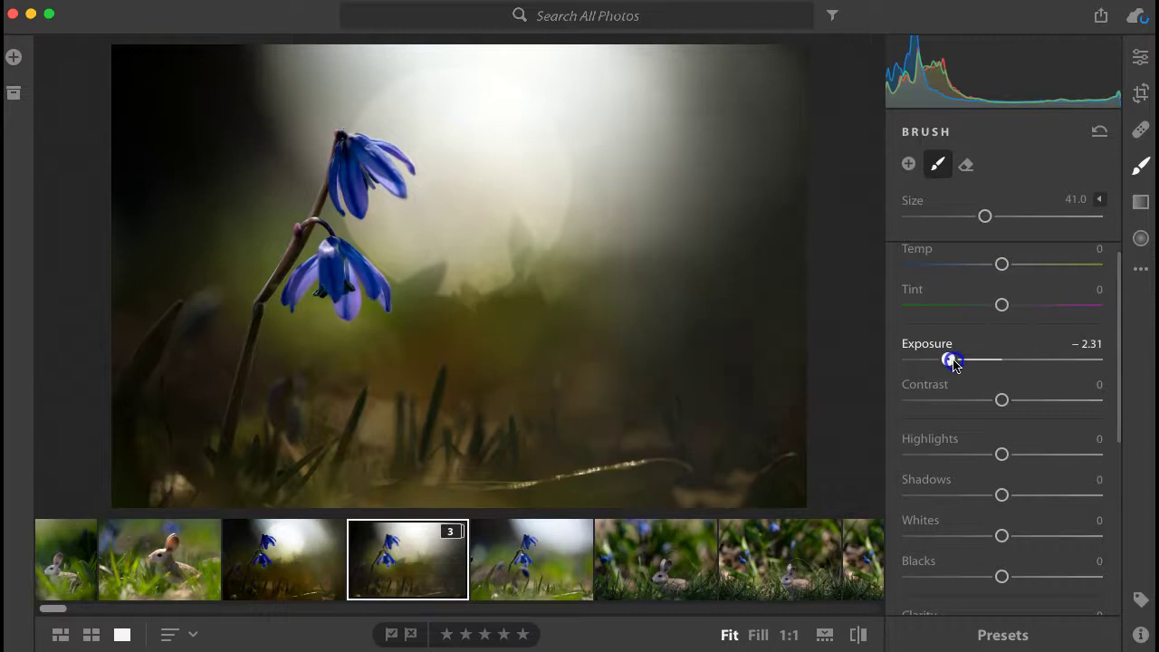
pyautogui.moveTo(706, 94); pyautogui.dragTo(673, 80)
pyautogui.moveTo(366, 415); pyautogui.dragTo(348, 425)
pyautogui.moveTo(429, 442)
pyautogui.mouseDown()
pyautogui.moveTo(237, 434)
pyautogui.moveTo(175, 412)
pyautogui.moveTo(123, 188)
pyautogui.moveTo(162, 47)
pyautogui.moveTo(145, 105)
pyautogui.moveTo(155, 323)
pyautogui.moveTo(181, 414)
pyautogui.mouseUp()
# - Set the painted background adjustment's Dehaze to -26 and its Temp to +30
pyautogui.scroll(-3, 1022, 548)
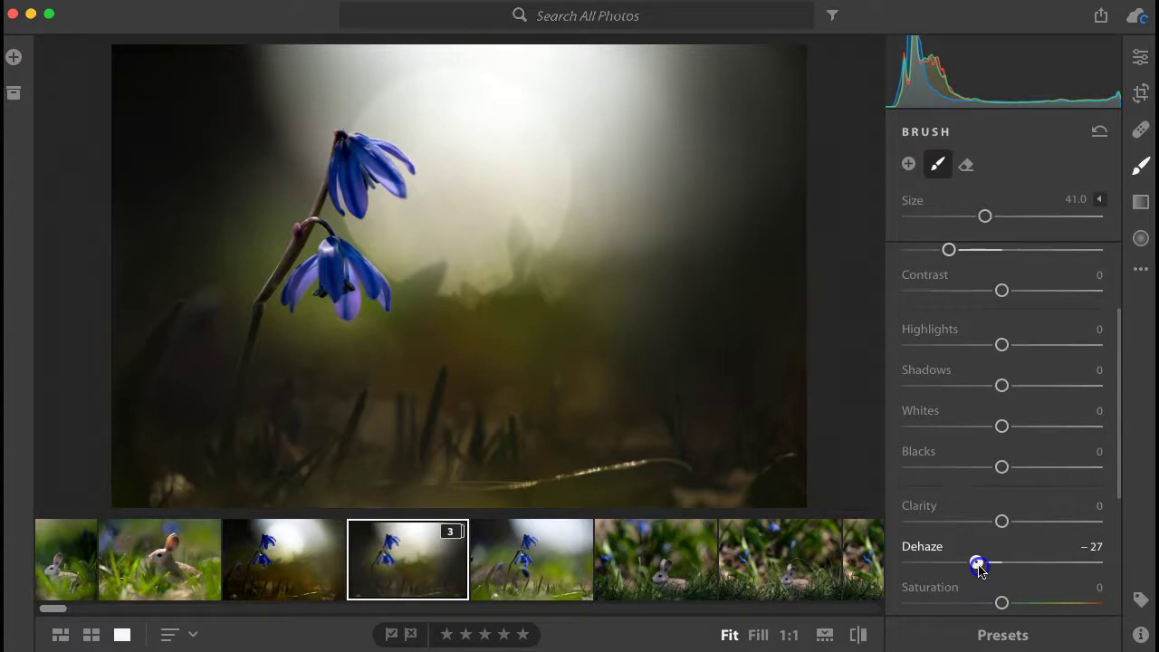
pyautogui.click(997, 505)
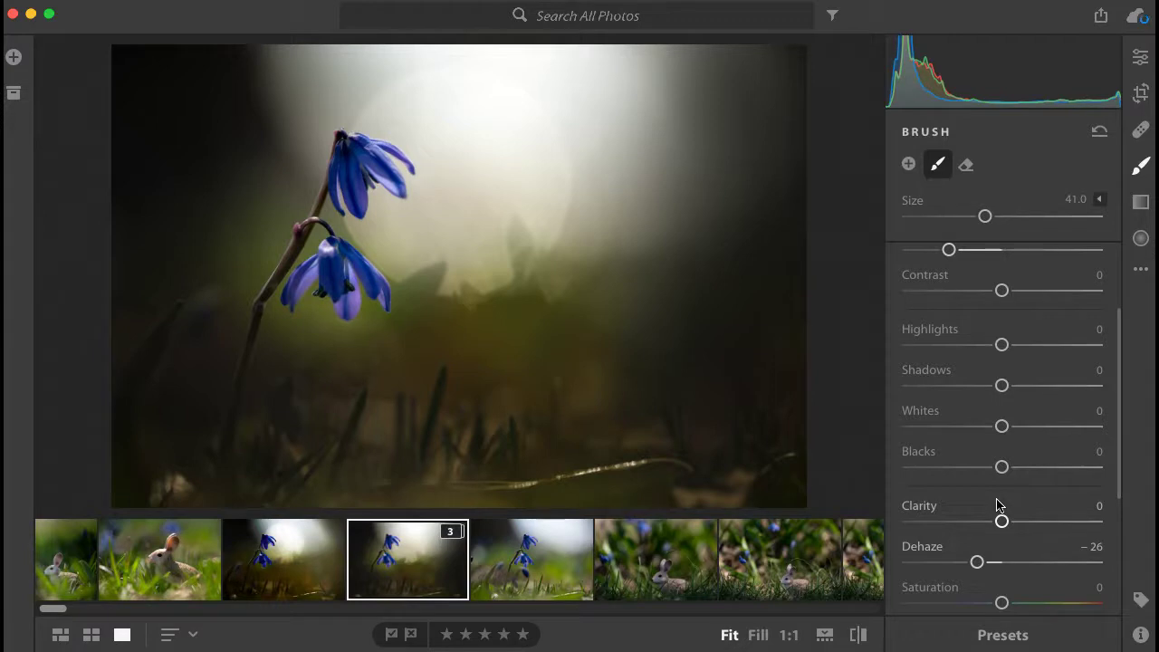
pyautogui.scroll(2, 932, 371)
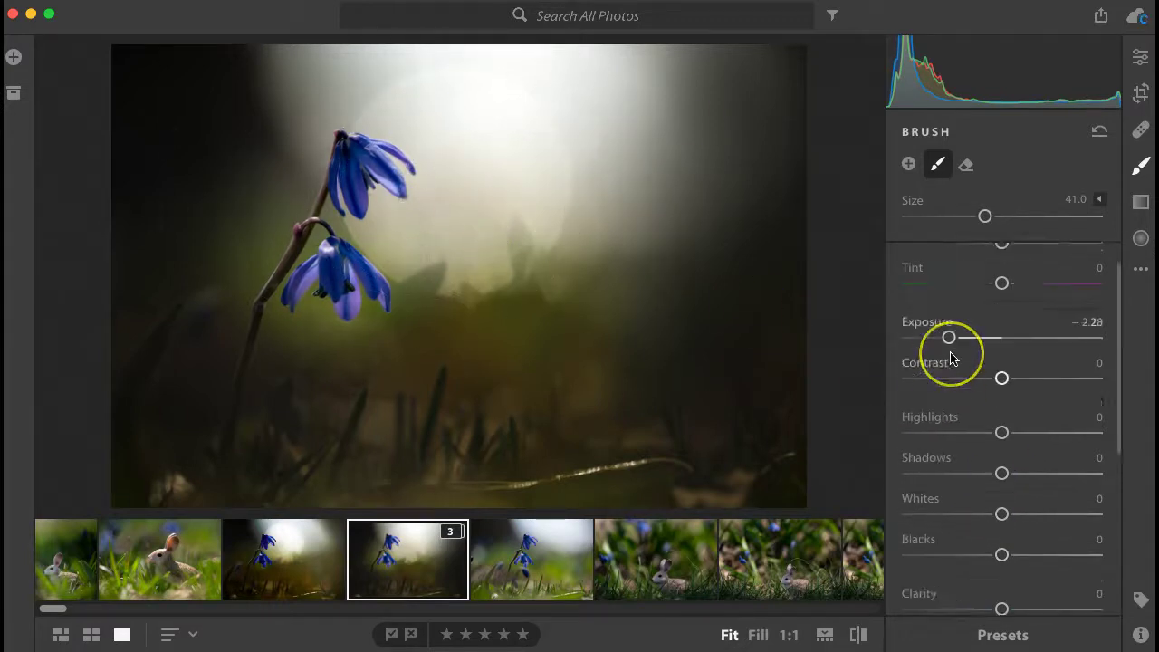
pyautogui.click(1002, 280)
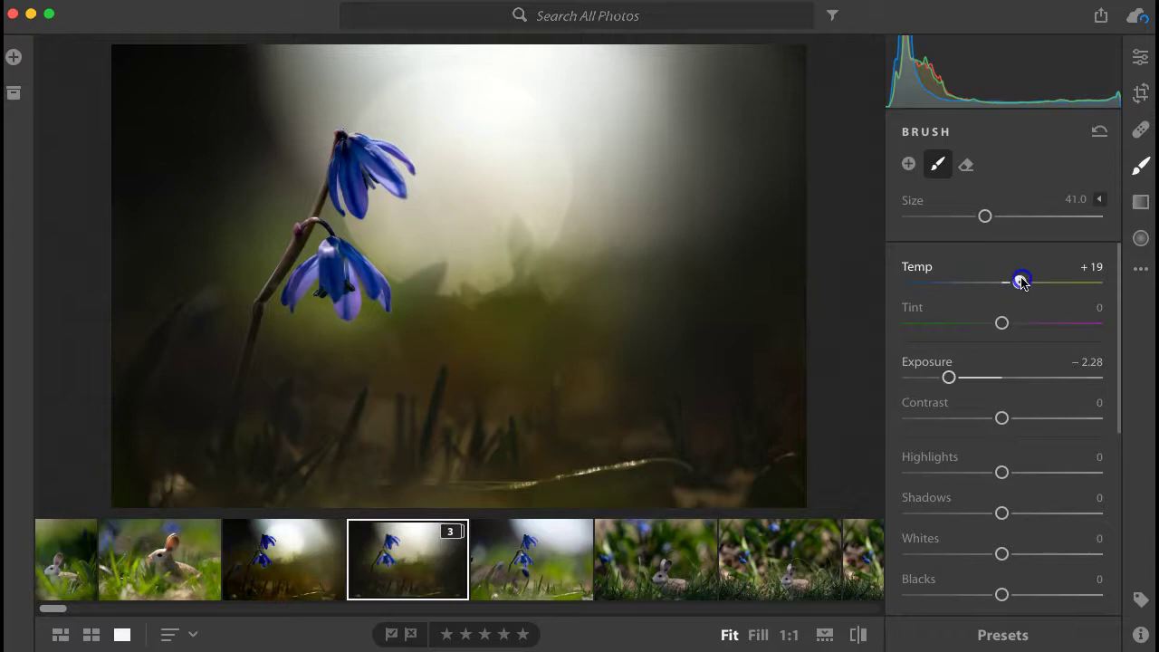
pyautogui.moveTo(1023, 282); pyautogui.dragTo(1032, 282)
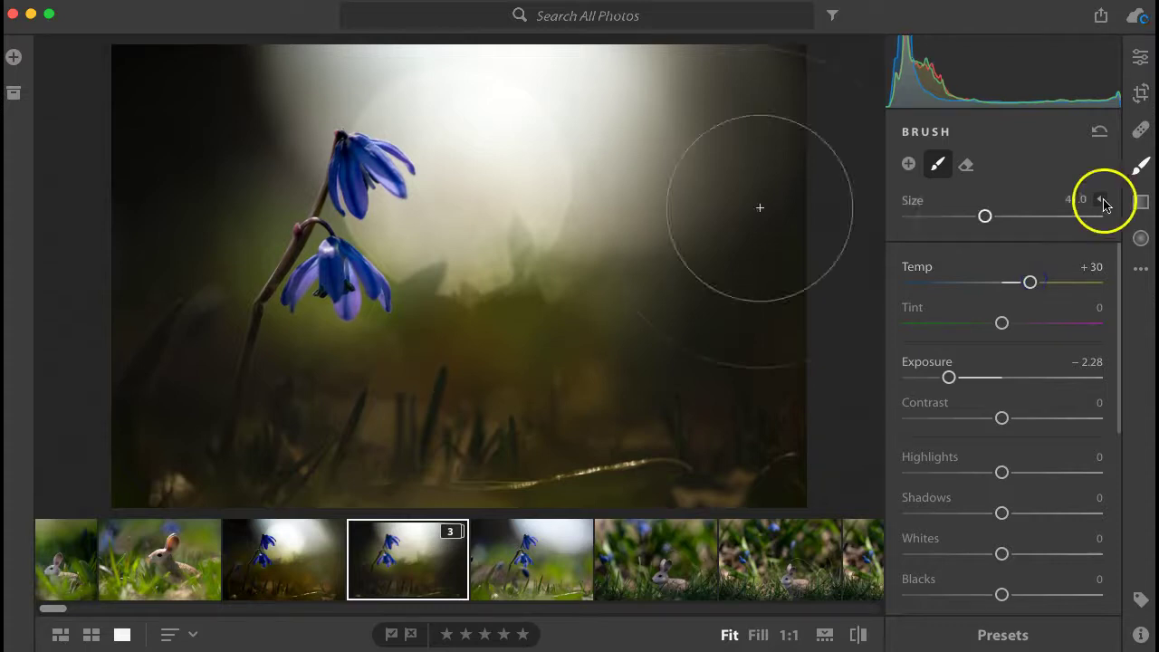
# - Start a new brush adjustment with Temp, Exposure and Dehaze reset to 0 and Clarity set to +57
pyautogui.click(1139, 165)
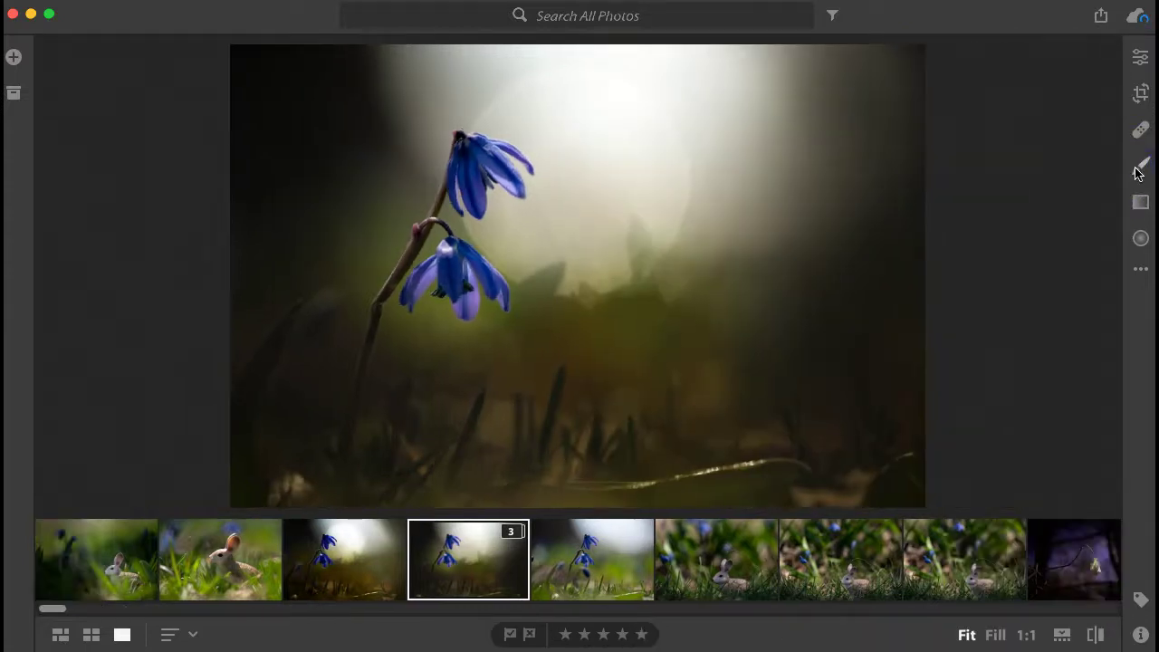
pyautogui.click(1144, 172)
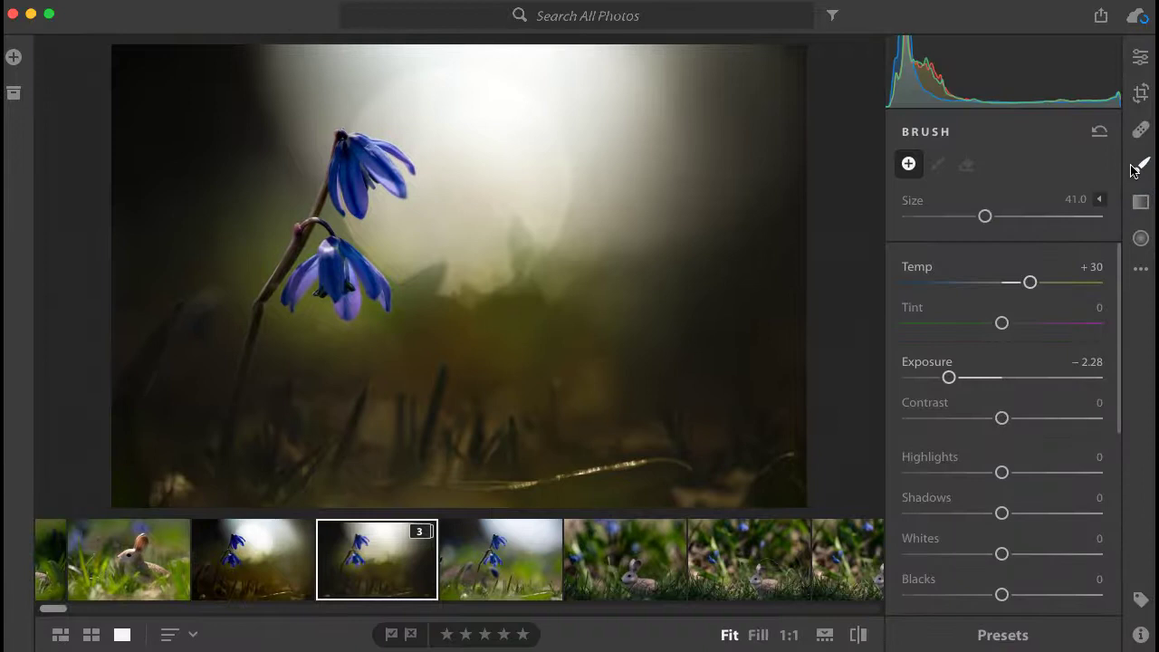
pyautogui.doubleClick(915, 265)
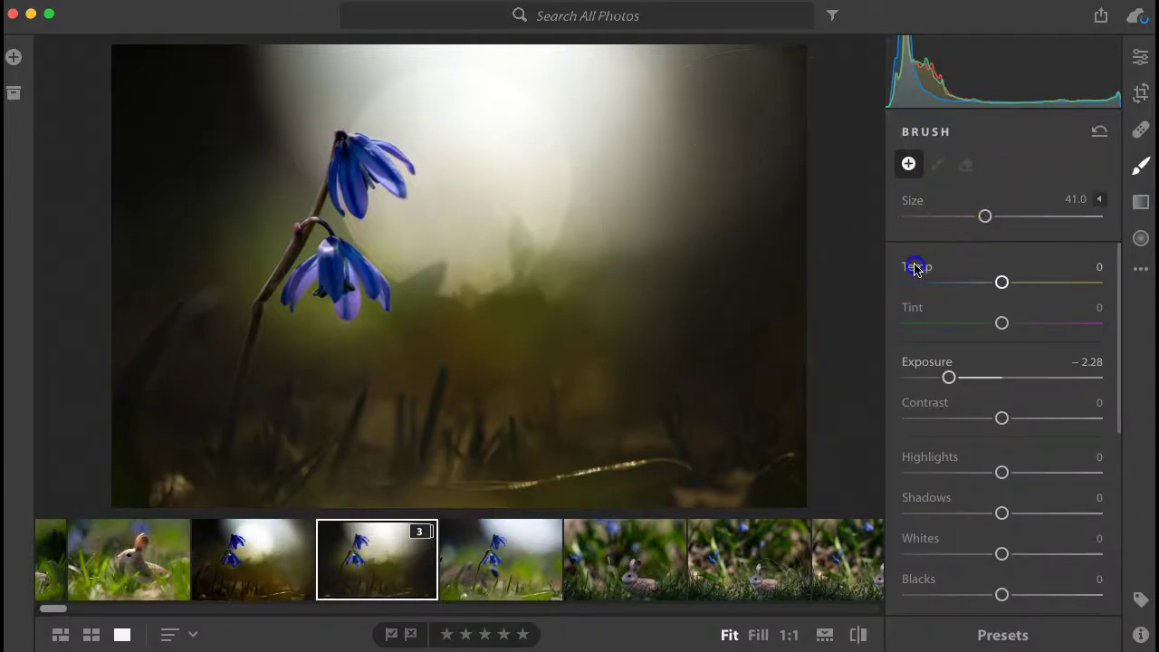
pyautogui.doubleClick(917, 361)
pyautogui.scroll(-5, 916, 380)
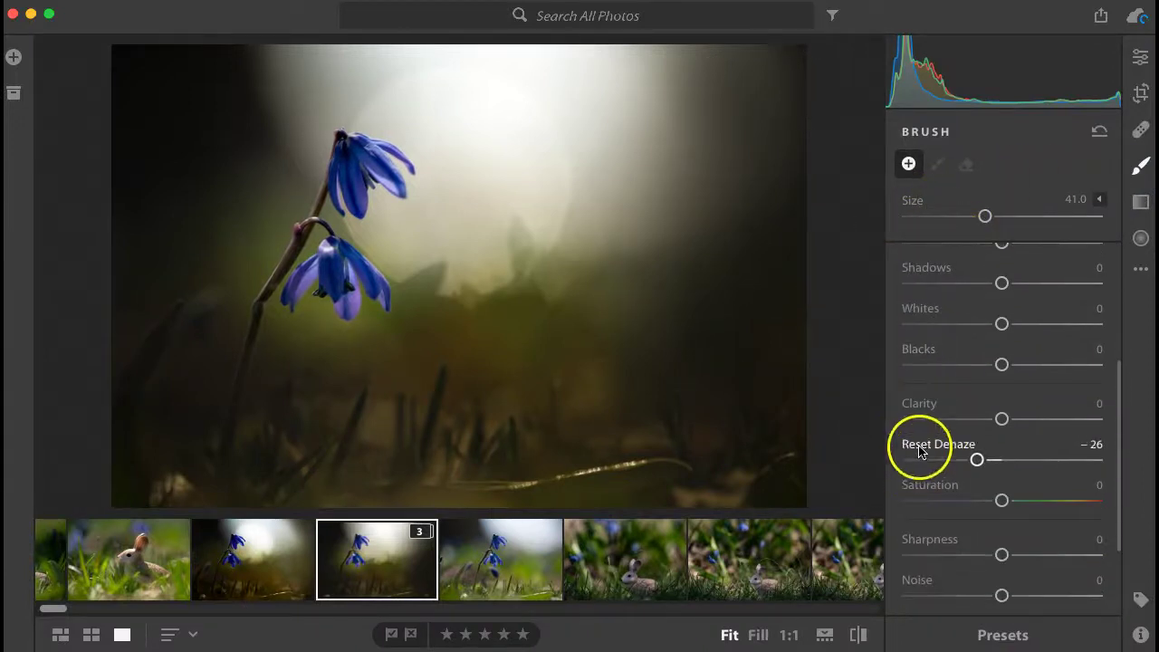
pyautogui.doubleClick(920, 451)
pyautogui.scroll(1, 918, 453)
pyautogui.moveTo(1001, 426); pyautogui.dragTo(1056, 428)
# - Reduce the brush size to 14 and paint the Clarity adjustment over the bright light circle behind the flowers
pyautogui.scroll(-1, 512, 212)
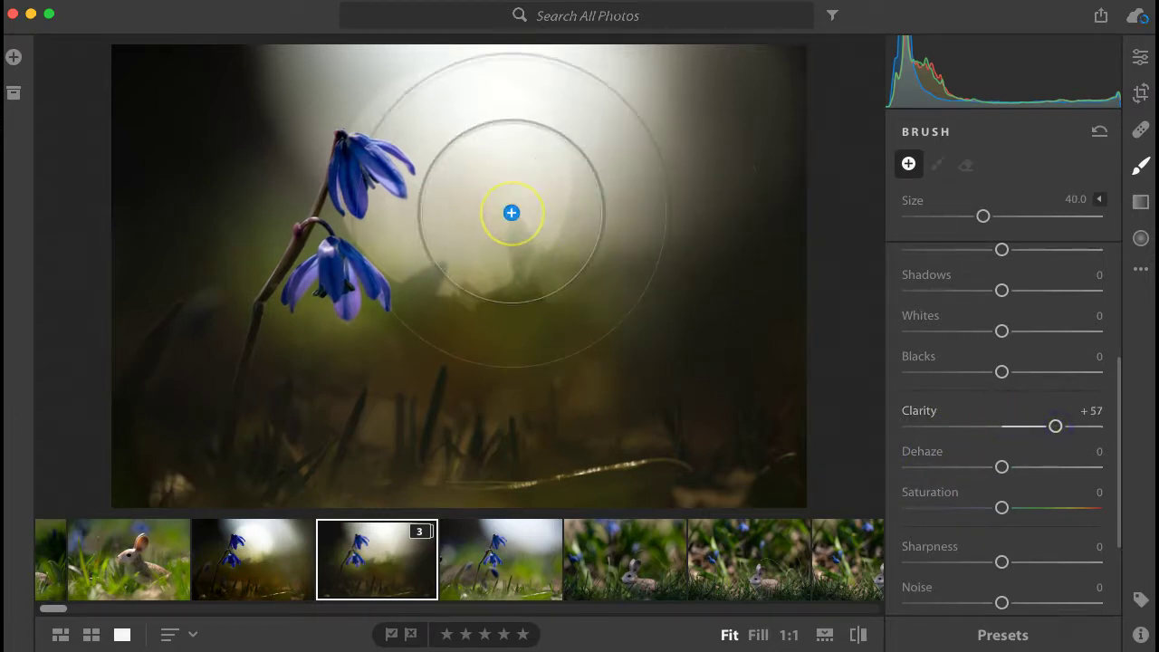
pyautogui.press('[')
pyautogui.press('[')
pyautogui.press('[')
pyautogui.press('[')
pyautogui.press('[')
pyautogui.press('[')
pyautogui.press('[')
pyautogui.press('[')
pyautogui.press('[')
pyautogui.press('[')
pyautogui.press('[')
pyautogui.press('[')
pyautogui.press('[')
pyautogui.press('[')
pyautogui.press('[')
pyautogui.press('[')
pyautogui.press('[')
pyautogui.press('[')
pyautogui.press('[')
pyautogui.press('[')
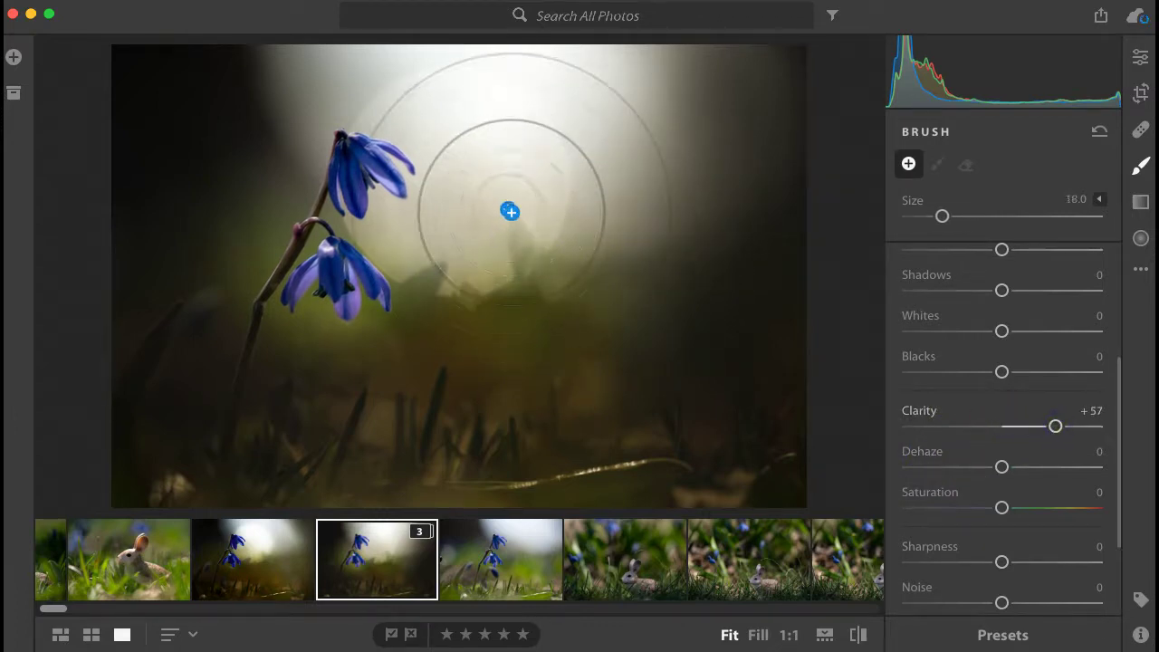
pyautogui.press('[')
pyautogui.press('[')
pyautogui.press('[')
pyautogui.press('[')
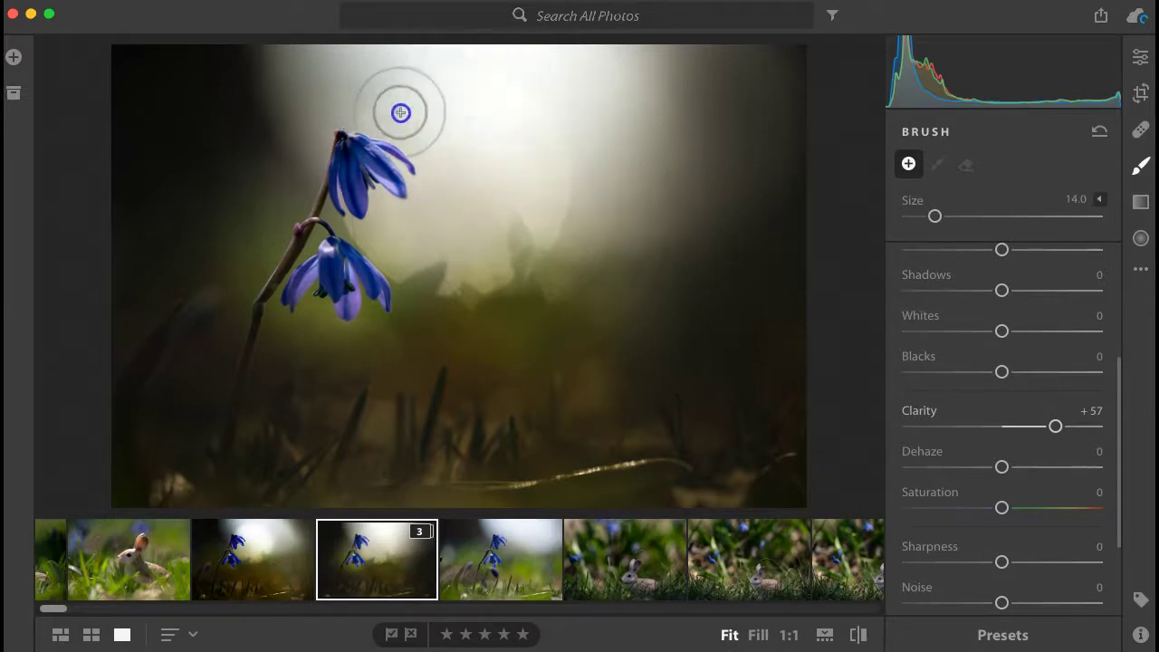
pyautogui.moveTo(426, 191)
pyautogui.mouseDown()
pyautogui.moveTo(453, 272)
pyautogui.moveTo(538, 241)
pyautogui.moveTo(579, 177)
pyautogui.moveTo(512, 200)
pyautogui.mouseUp()
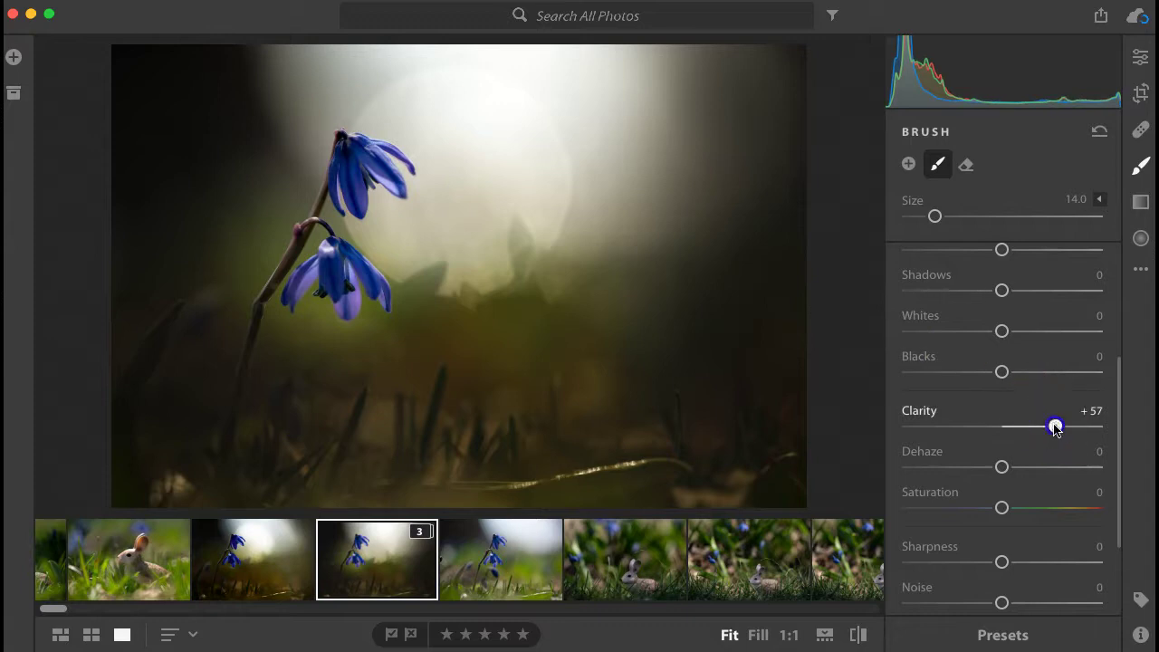
# - Set the light circle adjustment's Clarity to +70 and its Exposure to +2.09
pyautogui.moveTo(1055, 427)
pyautogui.mouseDown()
pyautogui.moveTo(1091, 423)
pyautogui.moveTo(1067, 425)
pyautogui.mouseUp()
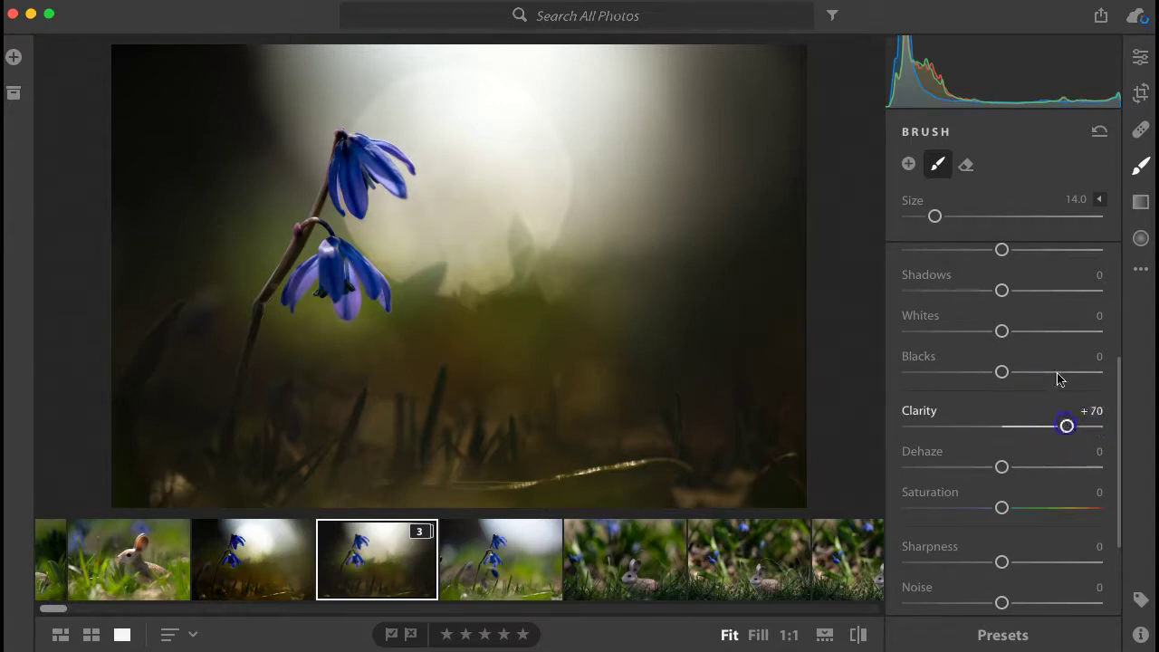
pyautogui.scroll(5, 1053, 339)
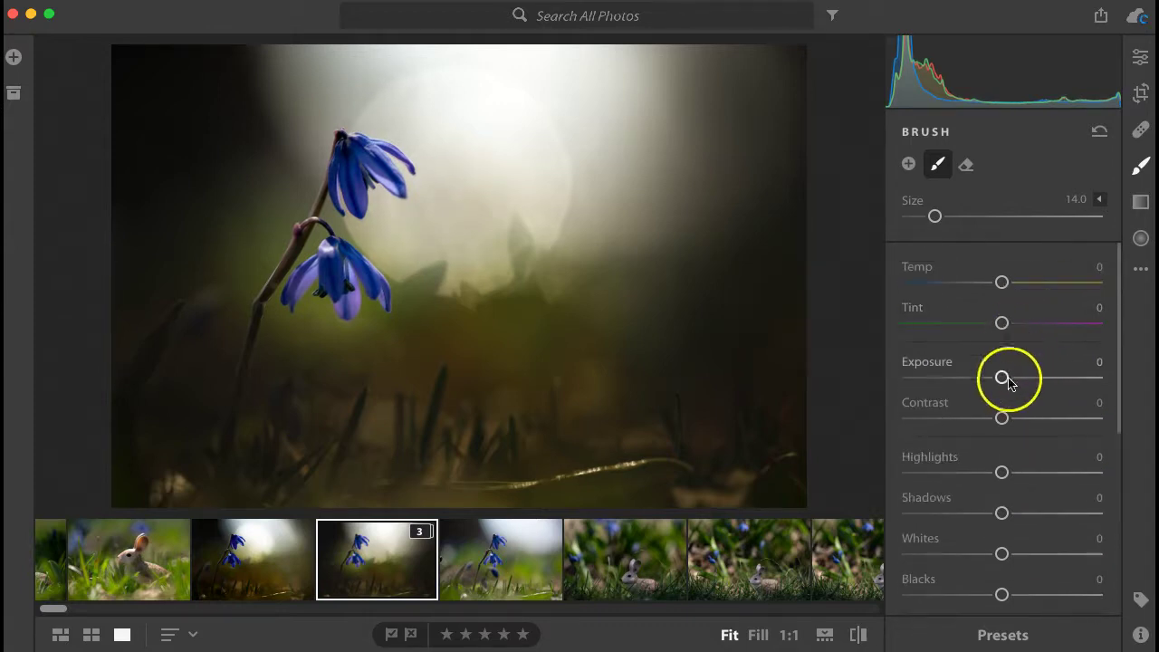
pyautogui.moveTo(1007, 381); pyautogui.dragTo(1050, 378)
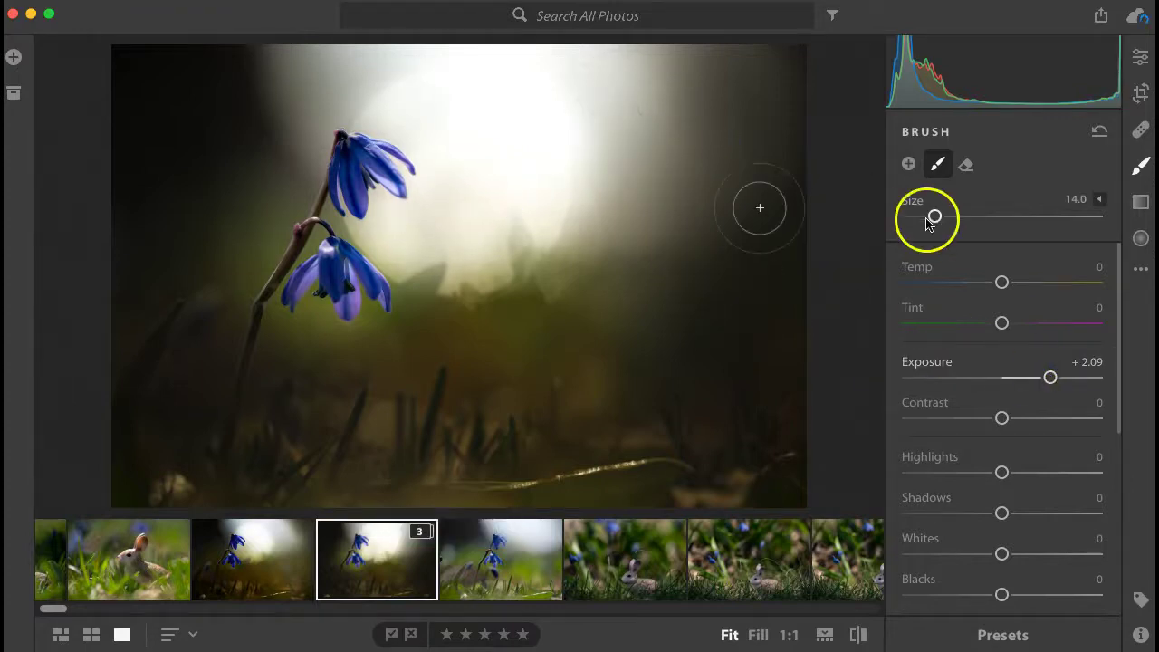
# - Display the mask overlay and erase the mask that spills past the edge of the light circle
pyautogui.moveTo(518, 216); pyautogui.dragTo(520, 222)
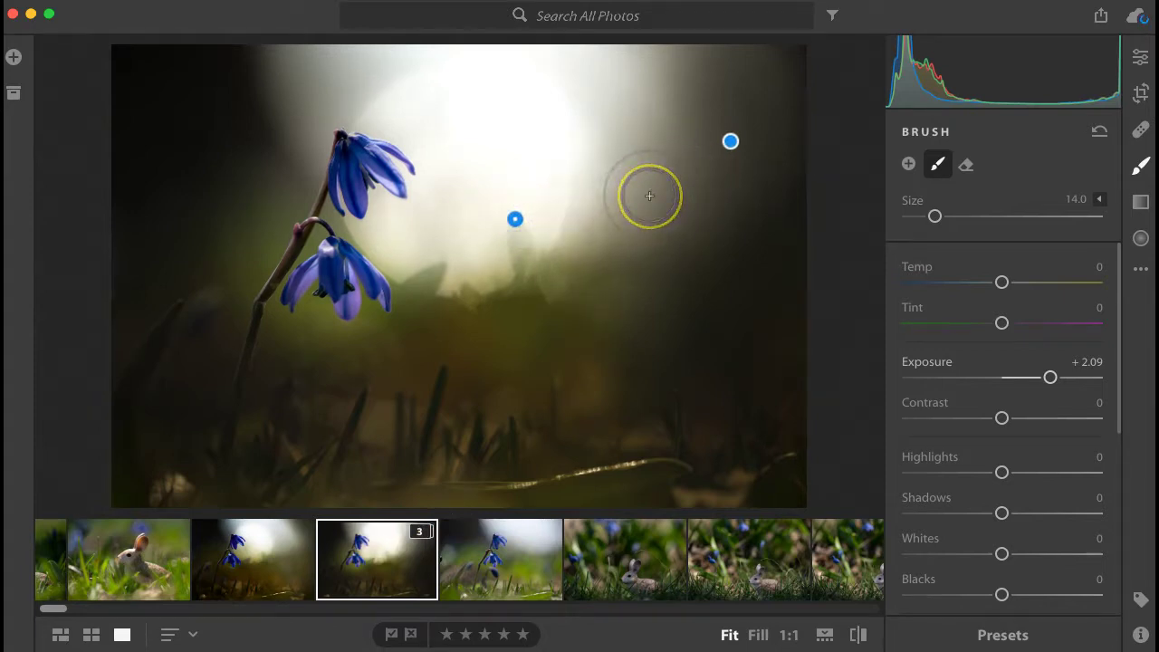
pyautogui.press('o')
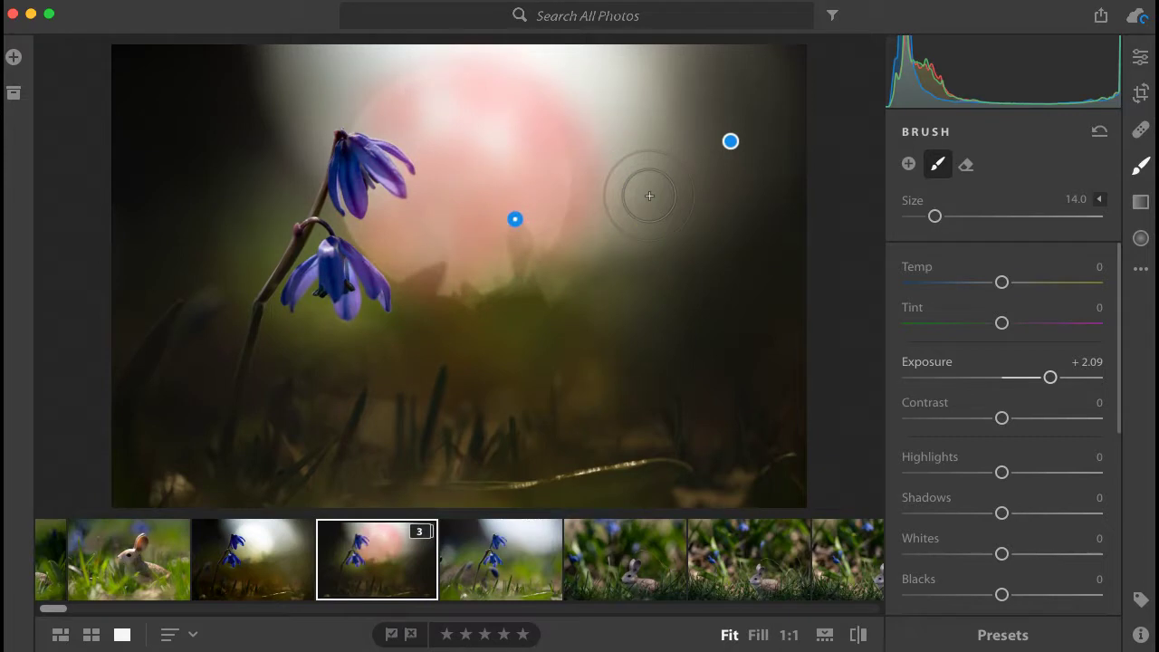
pyautogui.press('alt')
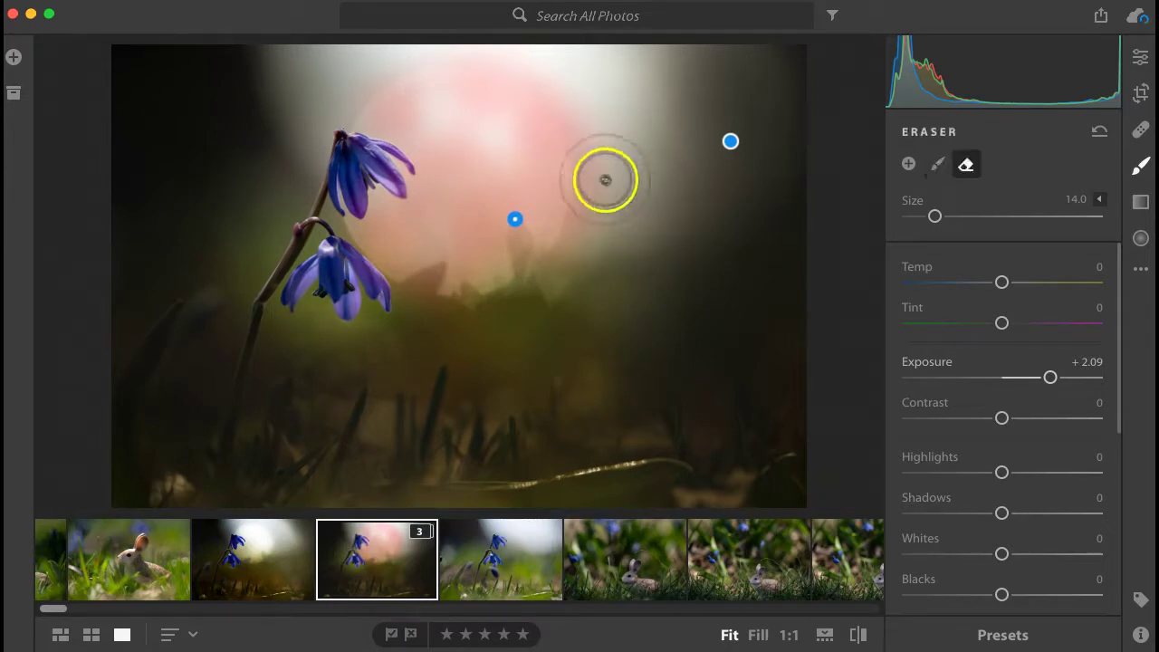
pyautogui.moveTo(605, 179)
pyautogui.mouseDown()
pyautogui.moveTo(606, 262)
pyautogui.moveTo(587, 148)
pyautogui.moveTo(593, 168)
pyautogui.moveTo(600, 161)
pyautogui.moveTo(523, 85)
pyautogui.moveTo(350, 99)
pyautogui.moveTo(388, 75)
pyautogui.mouseUp()
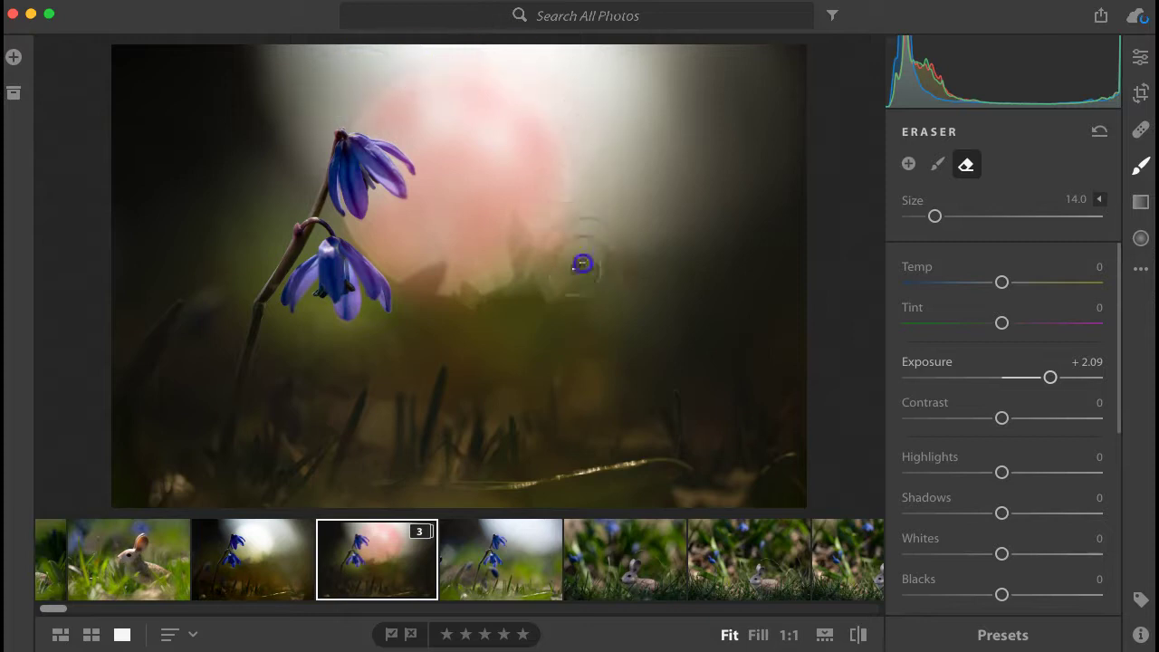
pyautogui.moveTo(579, 222)
pyautogui.mouseDown()
pyautogui.moveTo(508, 177)
pyautogui.moveTo(511, 151)
pyautogui.moveTo(454, 104)
pyautogui.moveTo(455, 142)
pyautogui.moveTo(445, 144)
pyautogui.moveTo(483, 210)
pyautogui.moveTo(533, 198)
pyautogui.moveTo(488, 245)
pyautogui.moveTo(400, 254)
pyautogui.moveTo(396, 226)
pyautogui.moveTo(498, 218)
pyautogui.mouseUp()
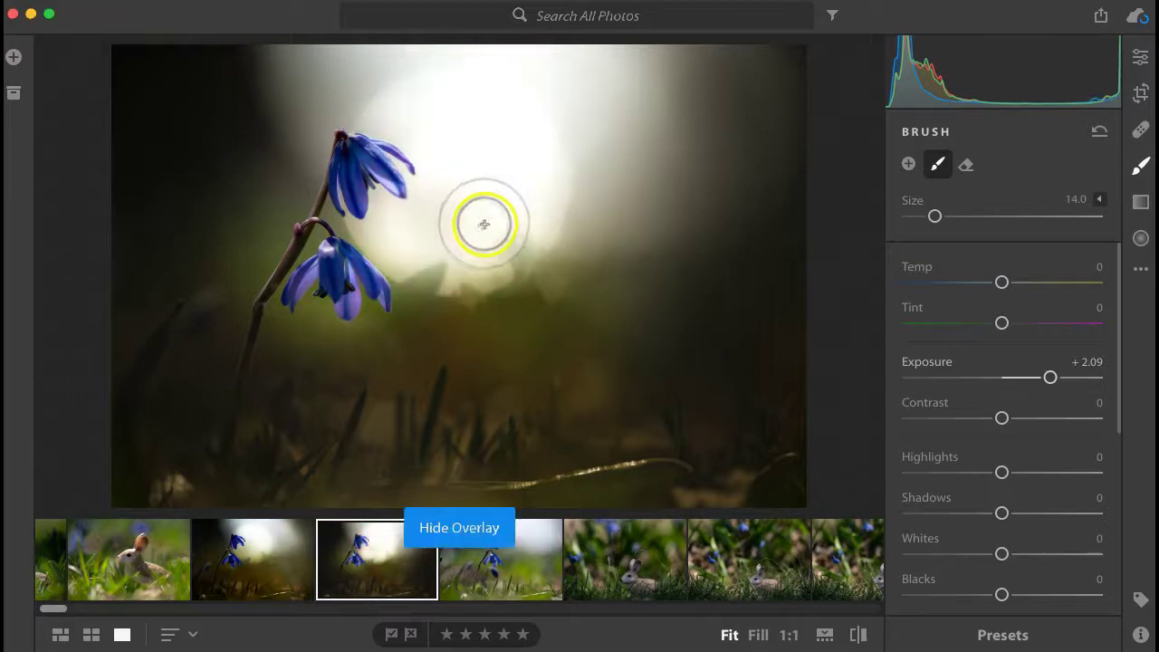
# - Paint over the light circle's interior to even out the mask and set its Exposure to +1.50
pyautogui.moveTo(441, 263)
pyautogui.mouseDown()
pyautogui.moveTo(401, 247)
pyautogui.moveTo(508, 265)
pyautogui.moveTo(449, 275)
pyautogui.moveTo(469, 174)
pyautogui.mouseUp()
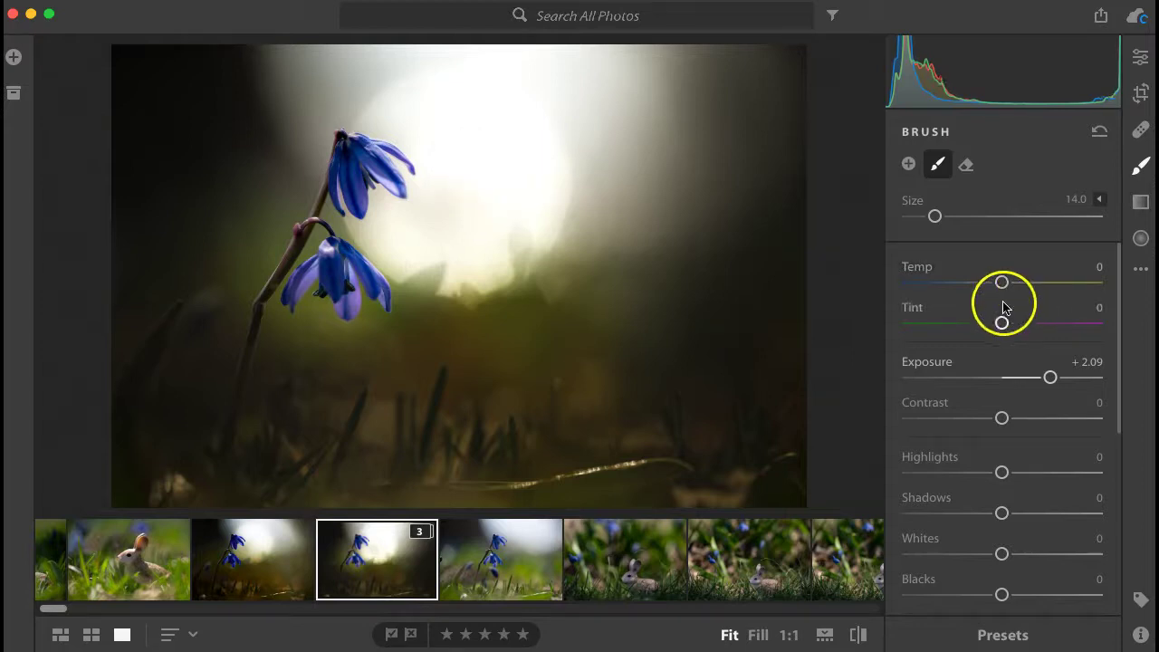
pyautogui.moveTo(1044, 377); pyautogui.dragTo(1035, 378)
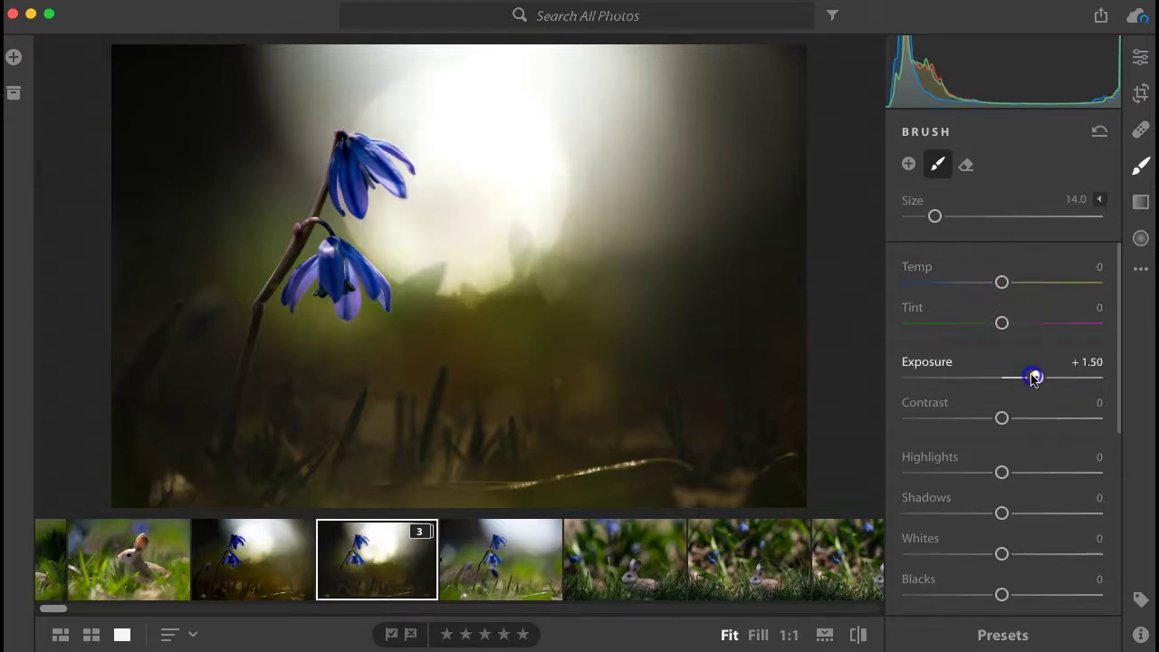
pyautogui.moveTo(459, 203)
pyautogui.mouseDown()
pyautogui.moveTo(486, 244)
pyautogui.moveTo(425, 180)
pyautogui.mouseUp()
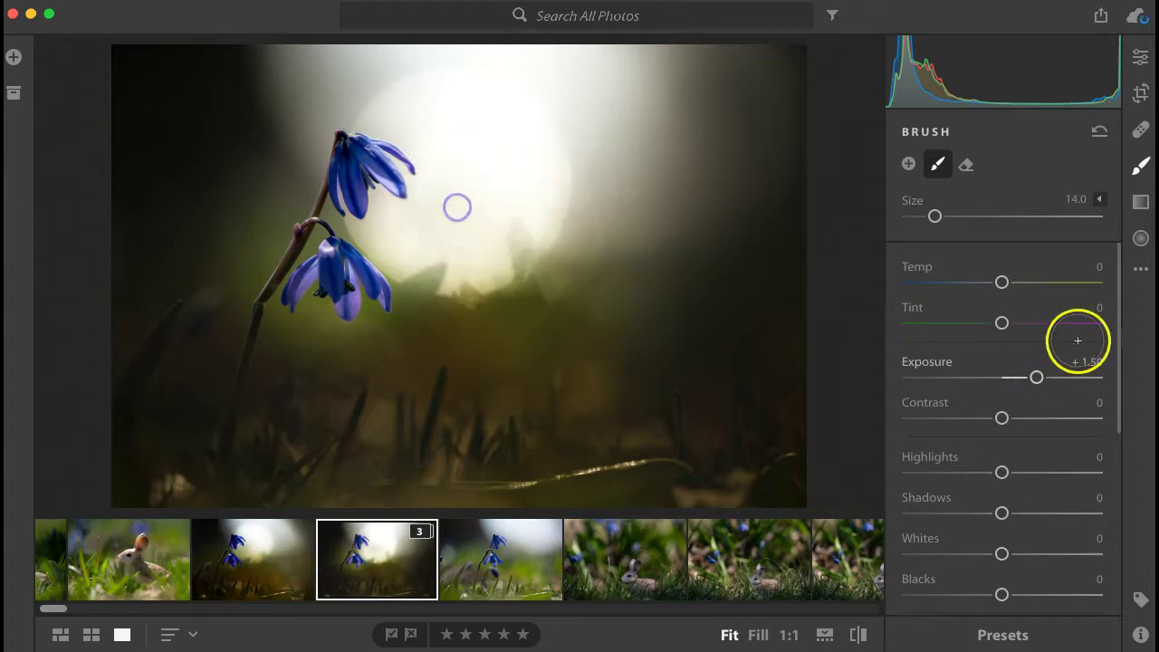